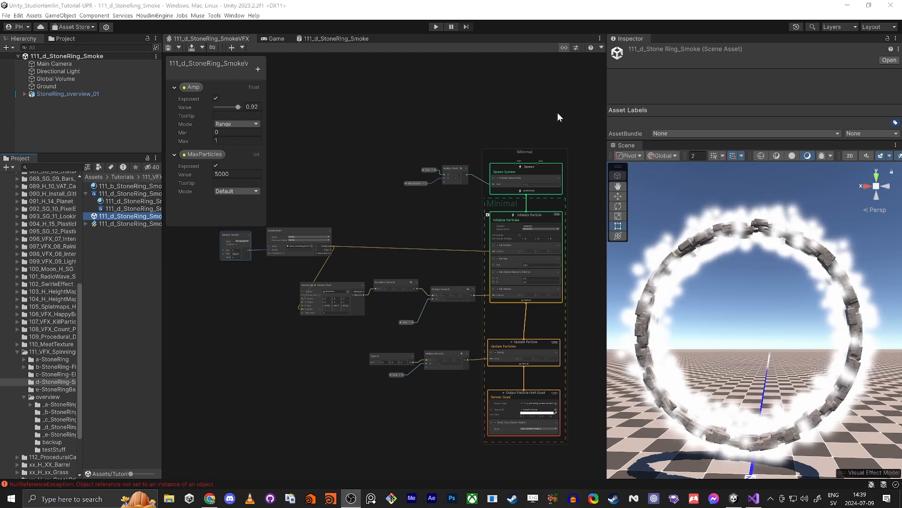
# - Locate the shader graph used by Output Particle Unlit Quad and move that context aside to free the space beneath Update Particle
pyautogui.click(457, 110)
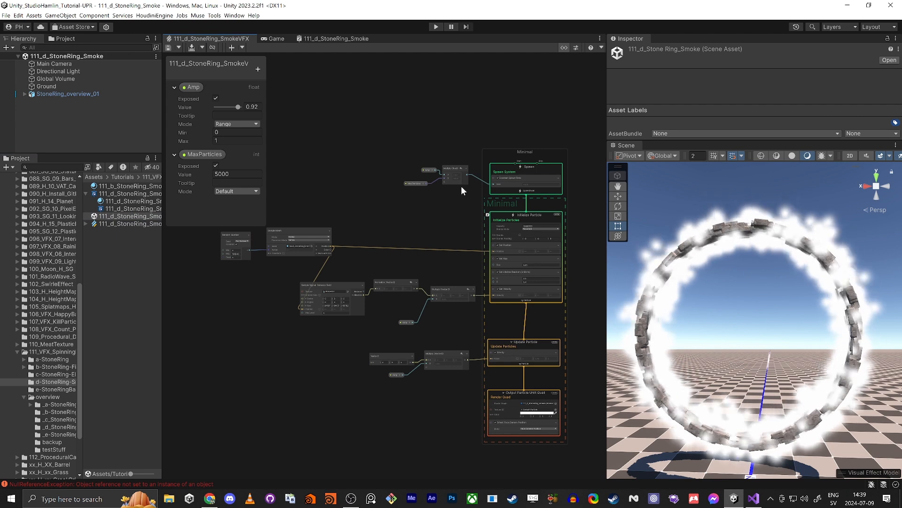
pyautogui.scroll(5, 495, 264)
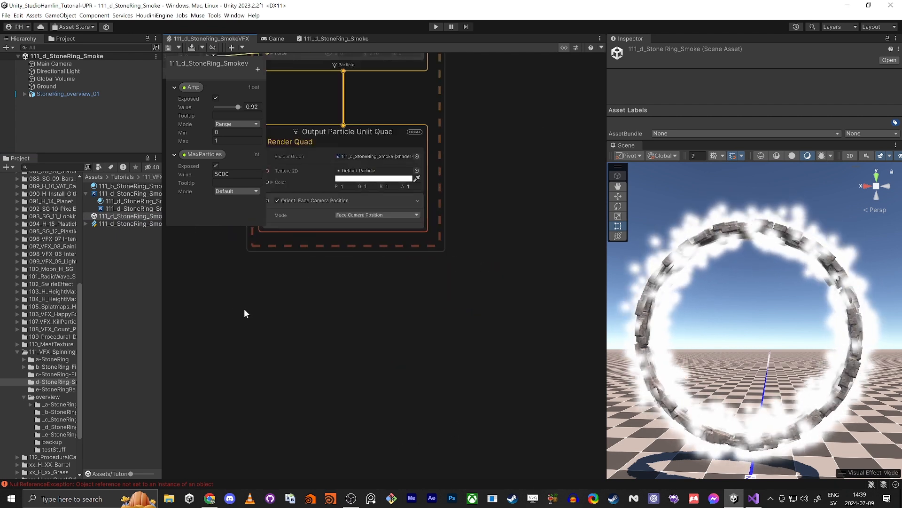
pyautogui.moveTo(244, 309); pyautogui.dragTo(359, 315, button='middle')
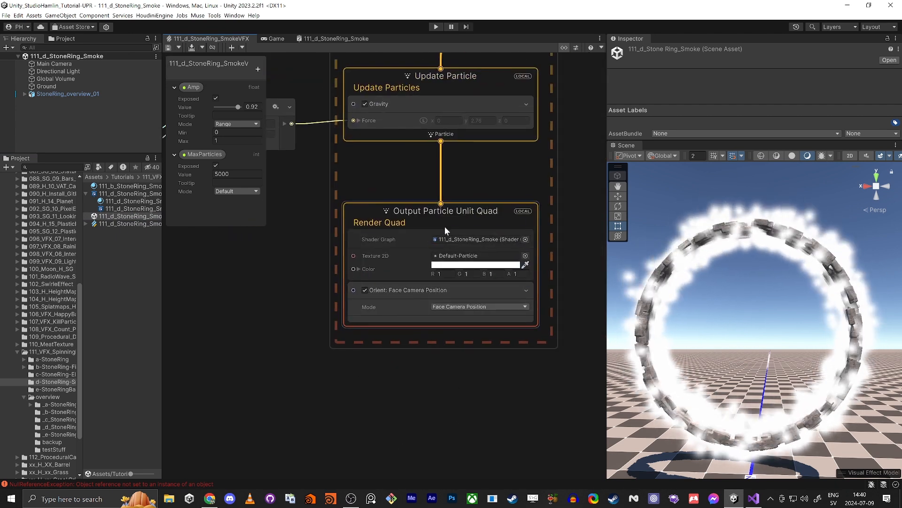
pyautogui.click(452, 238)
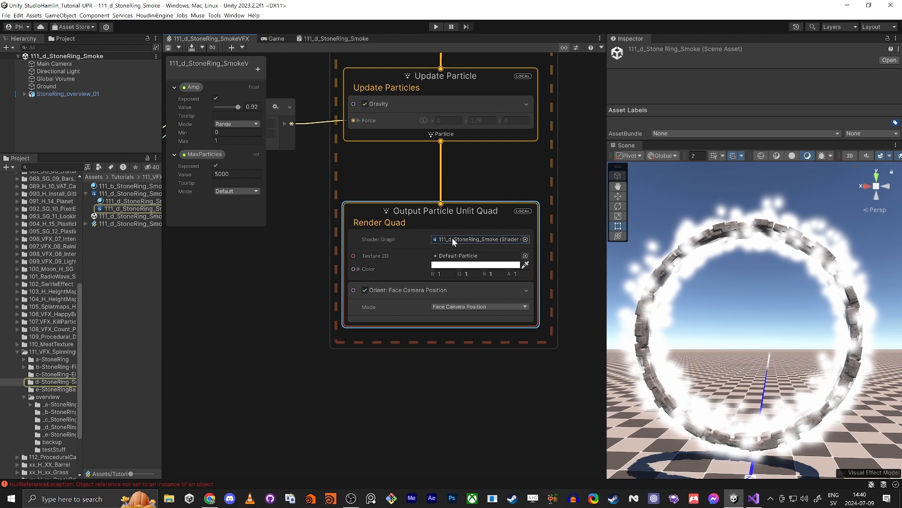
pyautogui.scroll(-3, 444, 294)
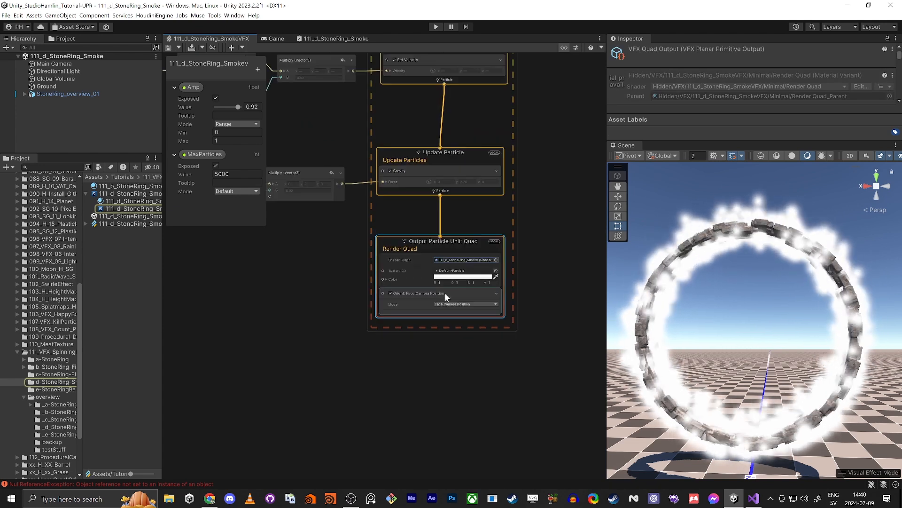
pyautogui.scroll(4, 473, 264)
pyautogui.scroll(-3, 471, 263)
pyautogui.moveTo(471, 309); pyautogui.dragTo(415, 241, button='middle')
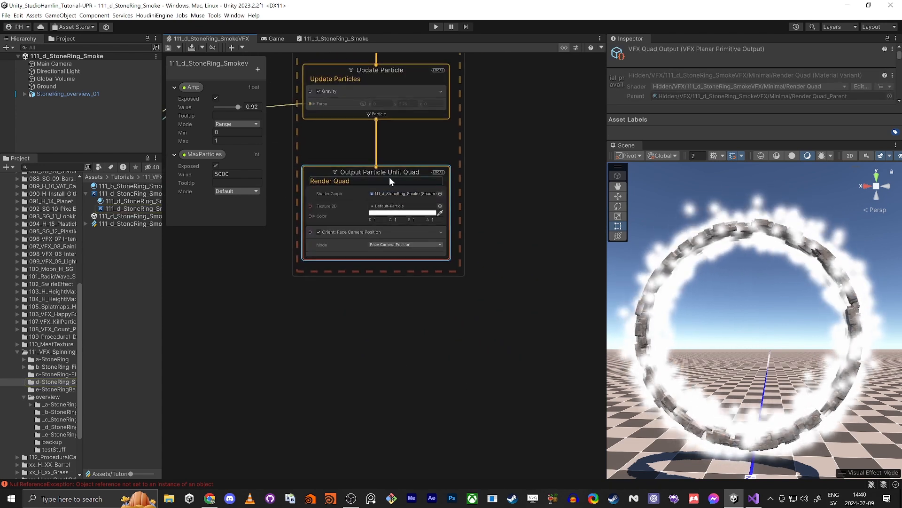
pyautogui.moveTo(387, 175); pyautogui.dragTo(517, 185)
pyautogui.click(338, 348)
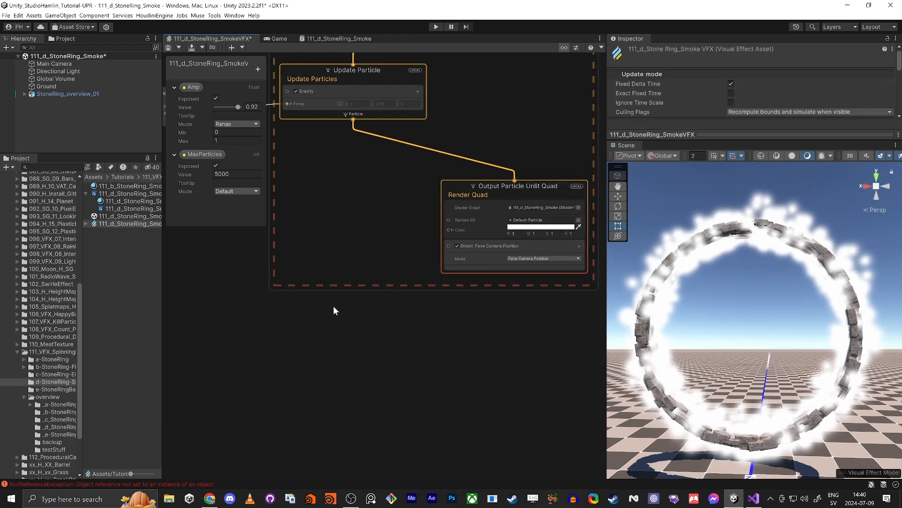
pyautogui.moveTo(334, 306); pyautogui.dragTo(371, 318, button='middle')
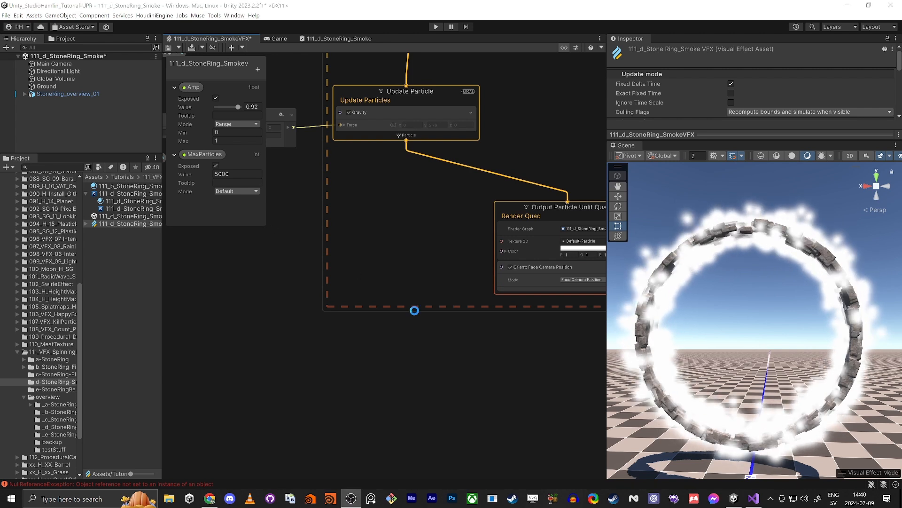
# - Branch an Output Particle Octagon context off Update Particle and place it below, beside the Unlit Quad output
pyautogui.moveTo(407, 141); pyautogui.dragTo(396, 175)
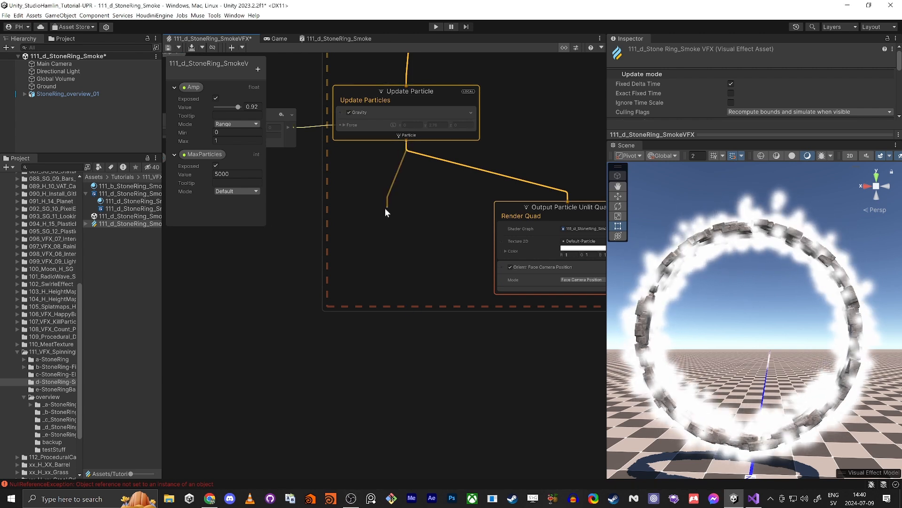
pyautogui.moveTo(385, 209); pyautogui.dragTo(385, 210)
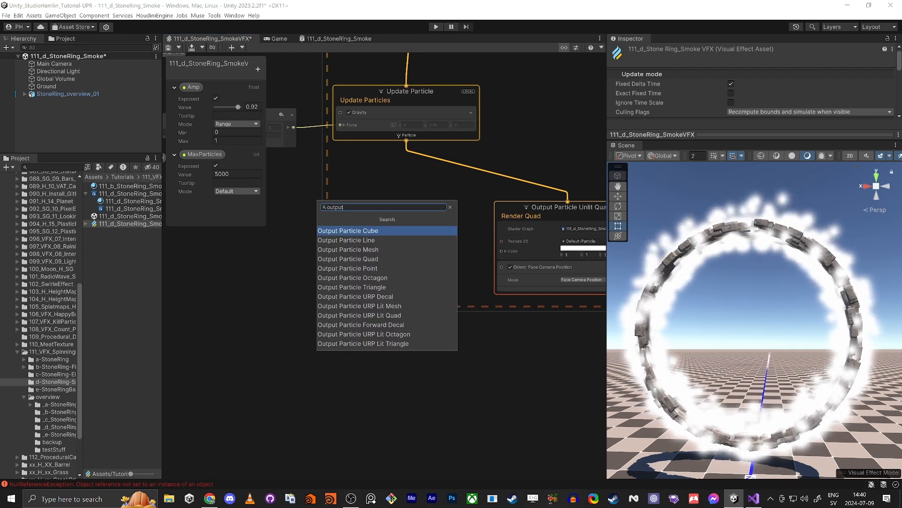
pyautogui.write('outputpart')
pyautogui.press('BackSpace')
pyautogui.press('BackSpace')
pyautogui.press('BackSpace')
pyautogui.press('BackSpace')
pyautogui.write('particle o')
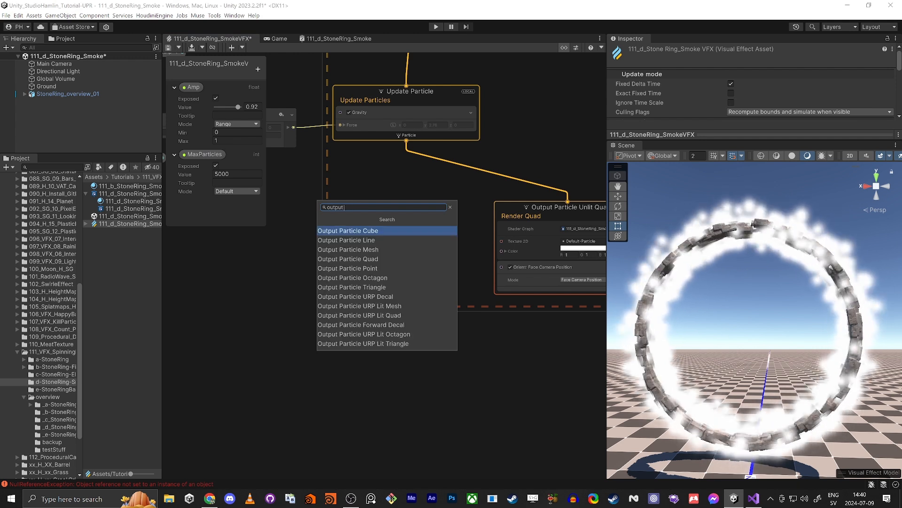
pyautogui.write('c')
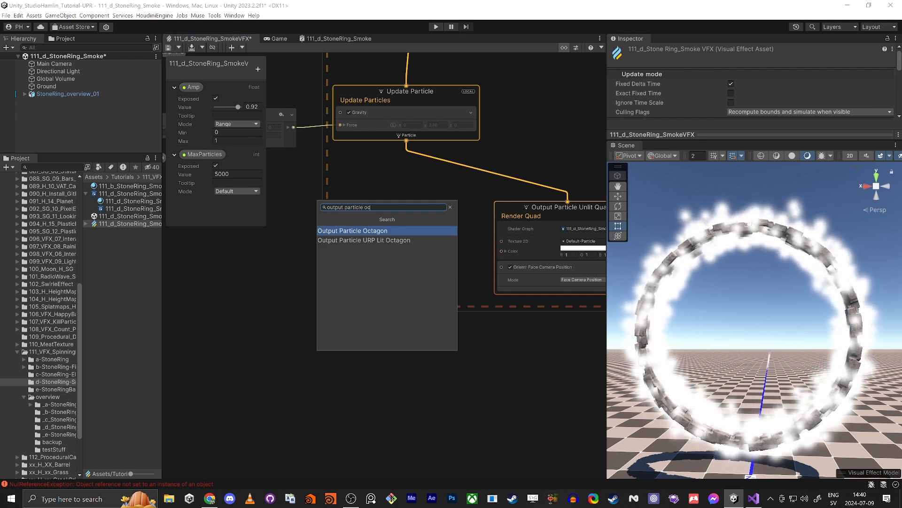
pyautogui.press('Return')
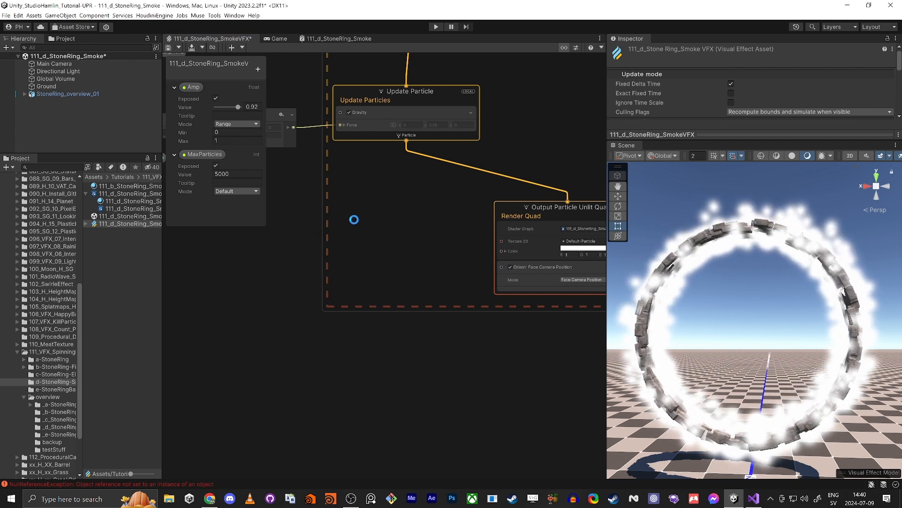
pyautogui.moveTo(425, 238); pyautogui.dragTo(413, 258)
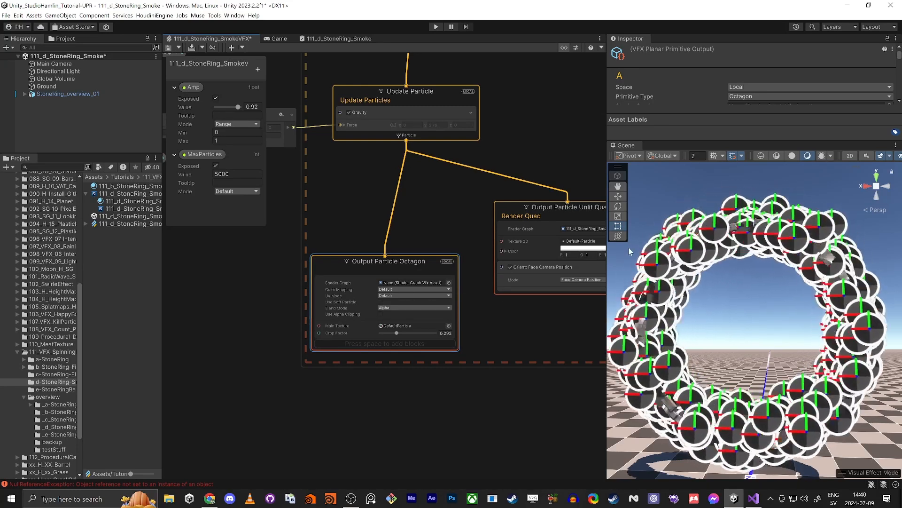
# - Set the Output Particle Octagon's UV Mode to Flipbook Blend and enable Use Soft Particle
pyautogui.scroll(5, 325, 383)
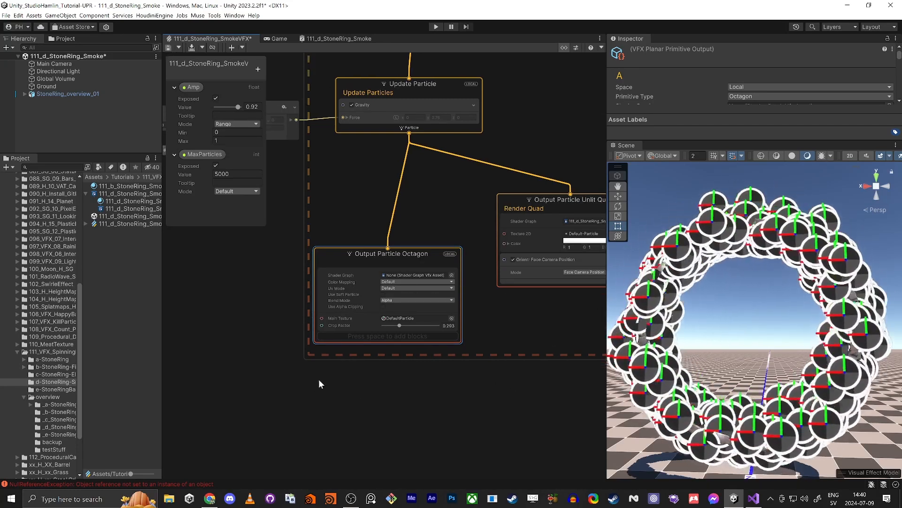
pyautogui.moveTo(402, 390); pyautogui.dragTo(466, 371, button='middle')
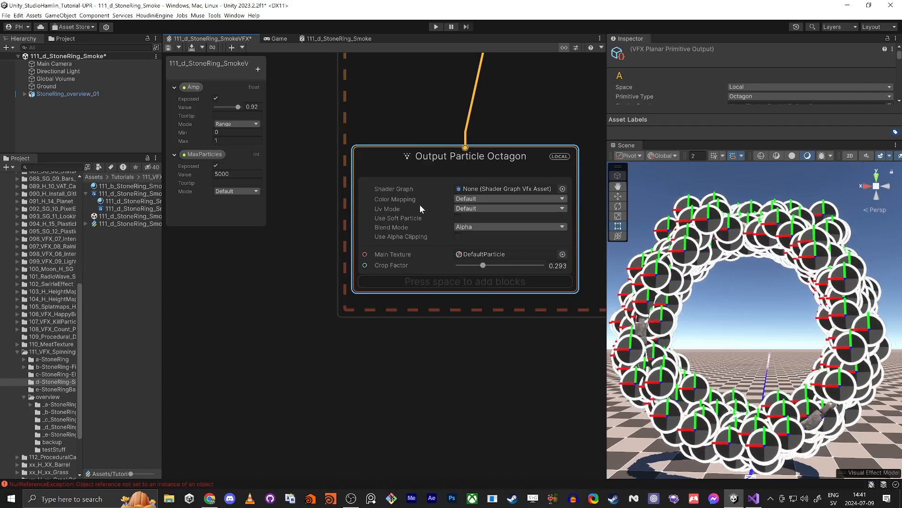
pyautogui.click(470, 208)
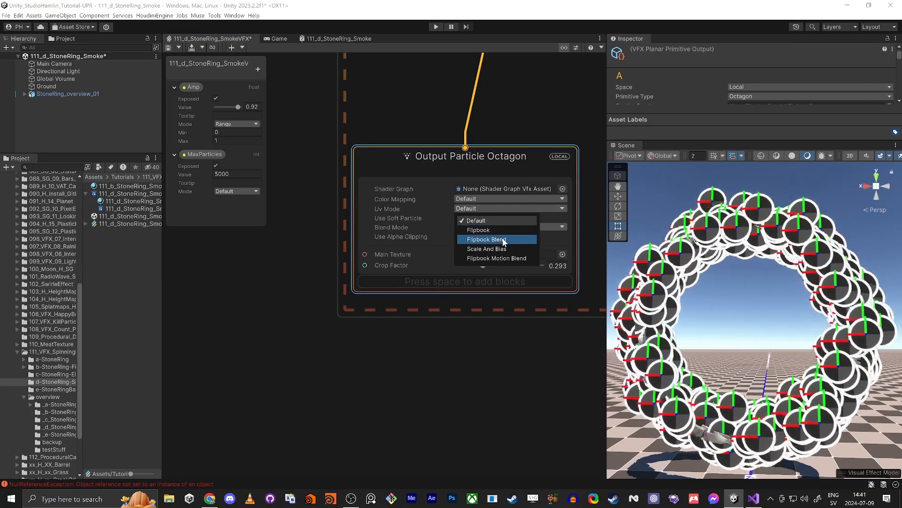
pyautogui.click(498, 230)
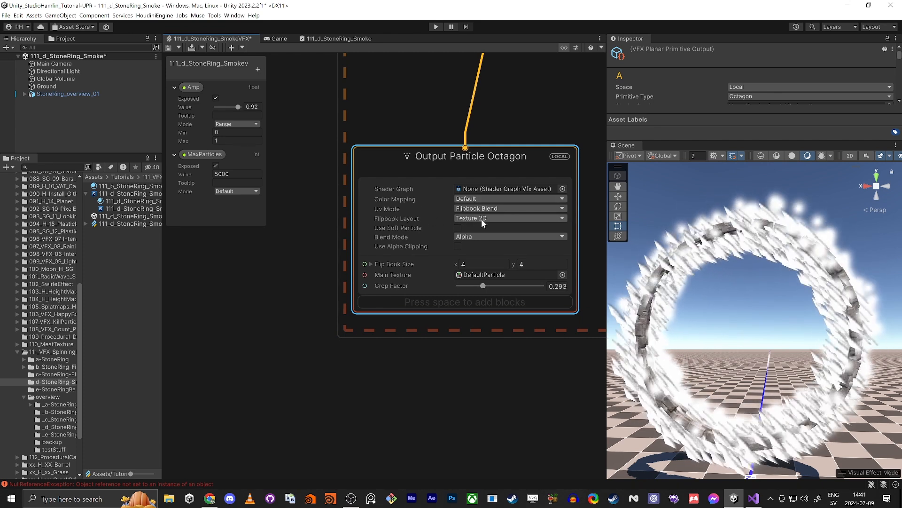
pyautogui.click(458, 228)
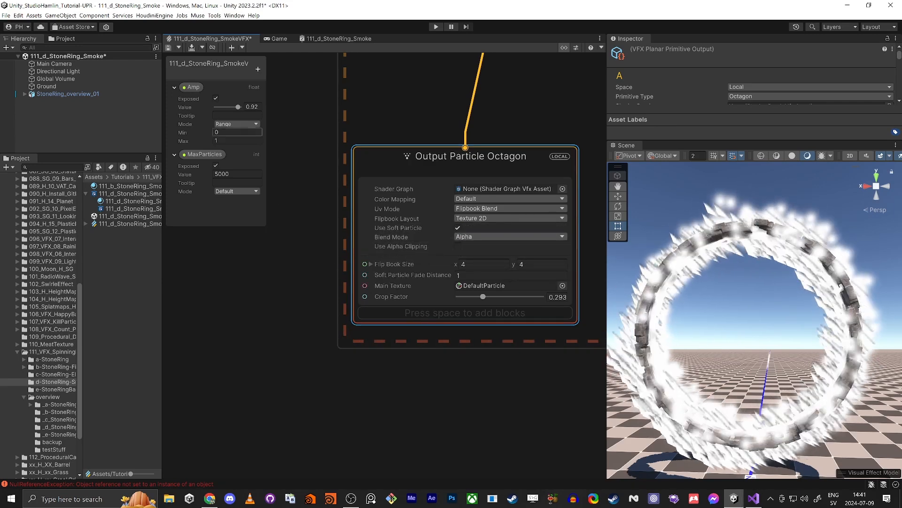
# - Open the Smoke textures folder of the Visual Effect Graph samples and show its contents as large thumbnails
pyautogui.scroll(10, 47, 270)
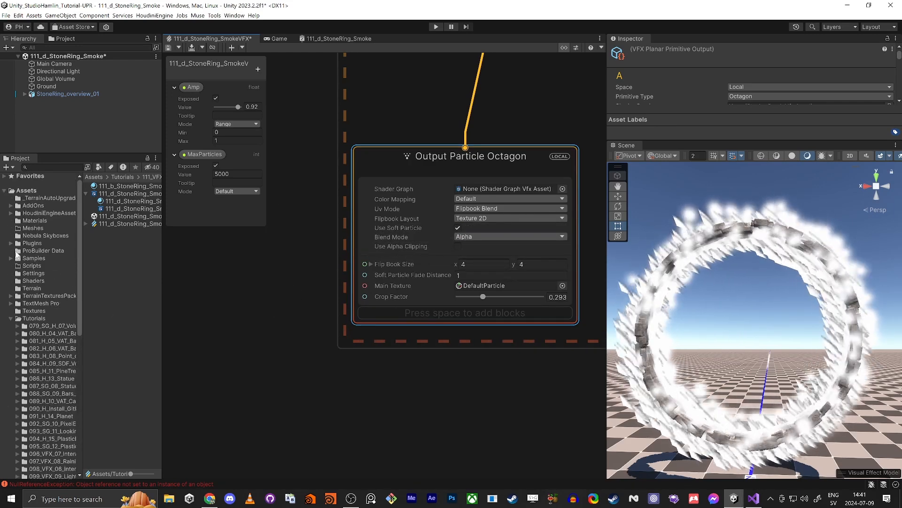
pyautogui.click(31, 258)
pyautogui.moveTo(161, 288); pyautogui.dragTo(210, 289)
pyautogui.click(11, 258)
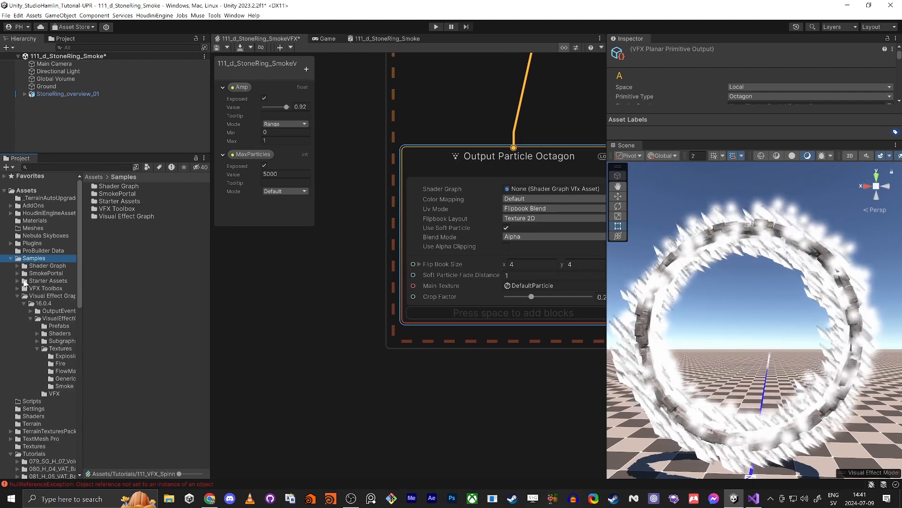
pyautogui.click(61, 387)
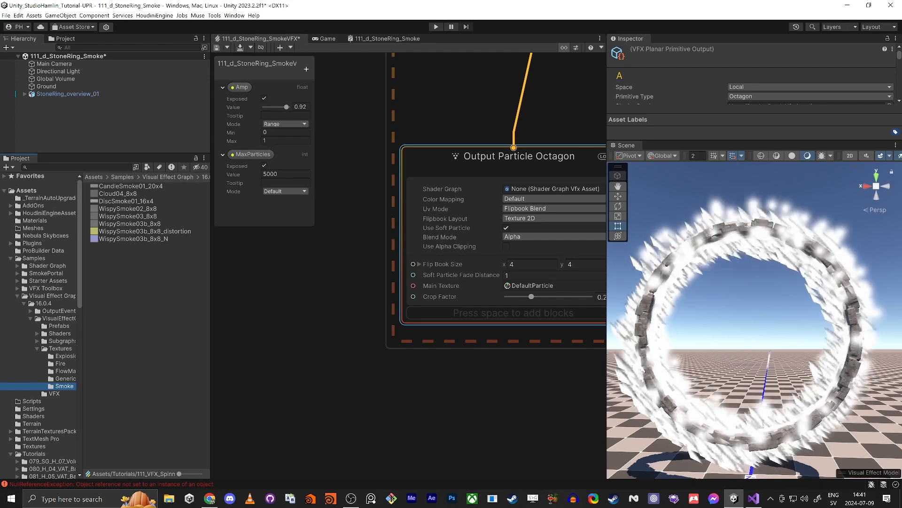
pyautogui.click(126, 224)
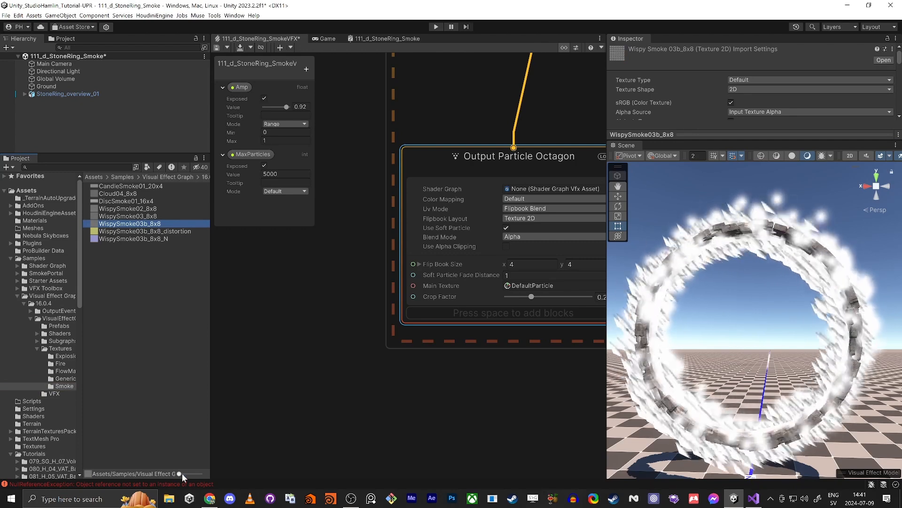
pyautogui.moveTo(182, 473); pyautogui.dragTo(213, 476)
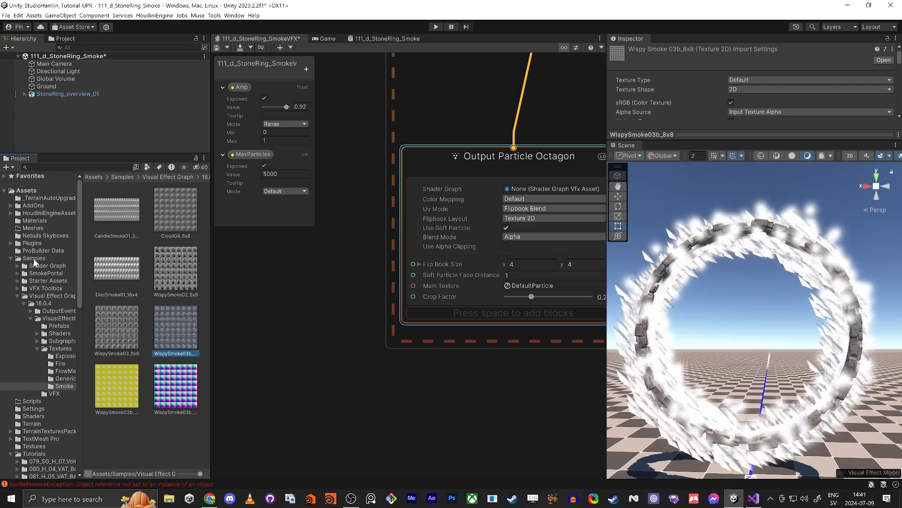
# - Examine the importable samples of the Visual Effect Graph package in the Package Manager, including VisualEffectGraph Additions
pyautogui.click(234, 15)
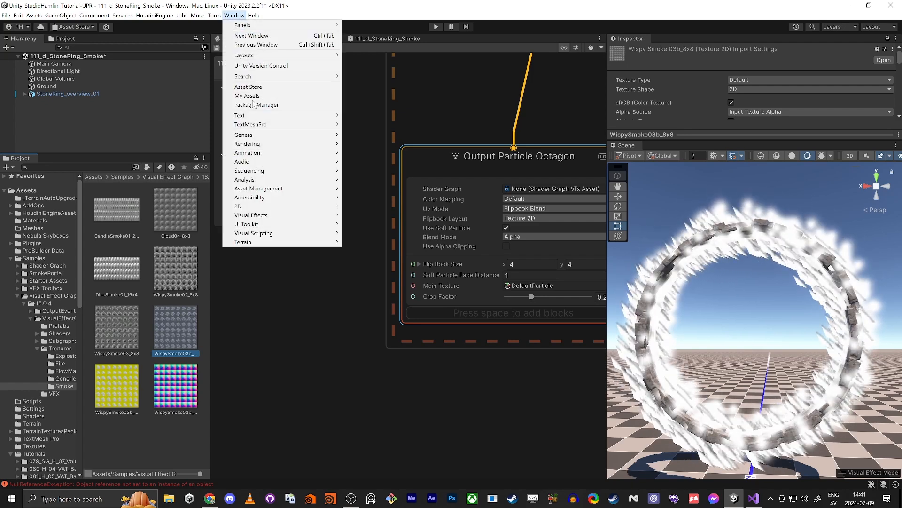
pyautogui.click(306, 105)
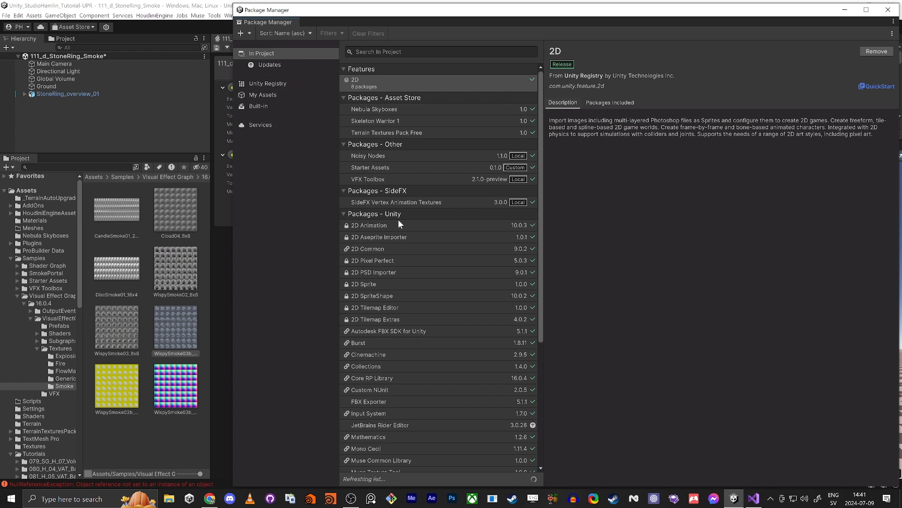
pyautogui.click(374, 180)
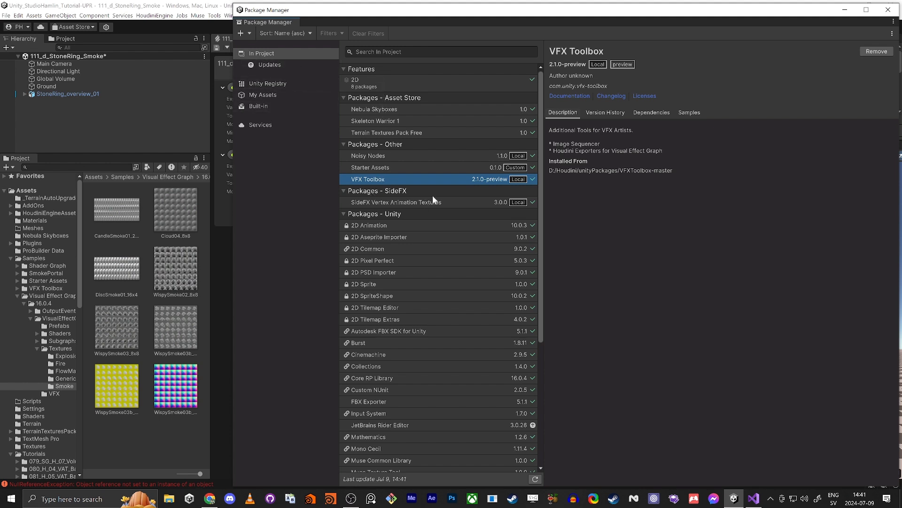
pyautogui.scroll(-5, 406, 214)
pyautogui.scroll(-1, 455, 417)
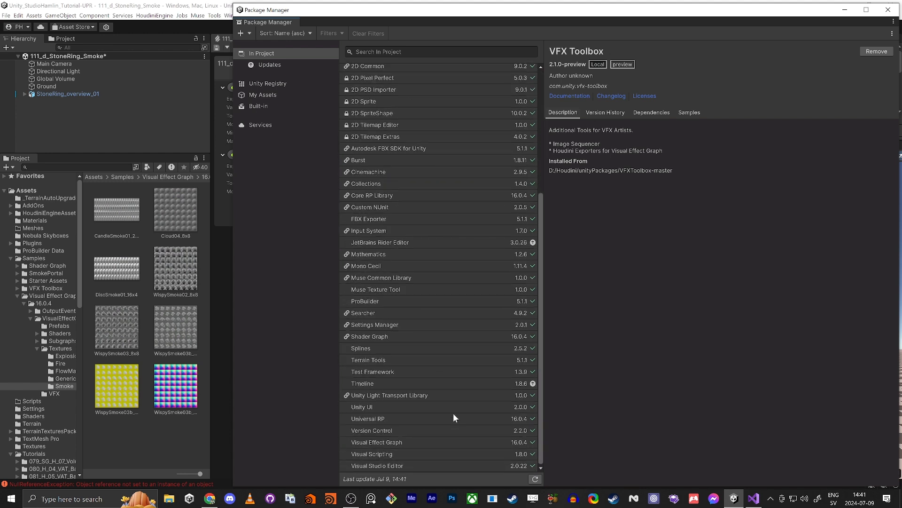
pyautogui.click(370, 442)
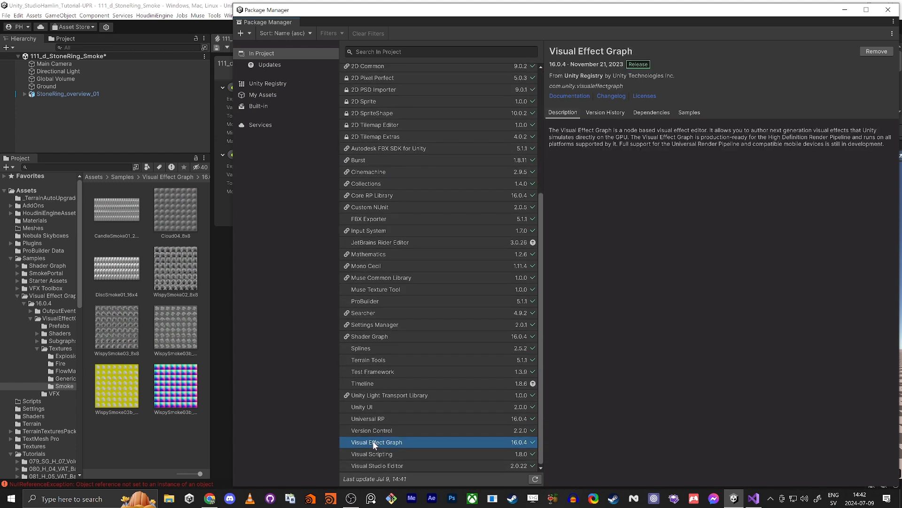
pyautogui.click(689, 113)
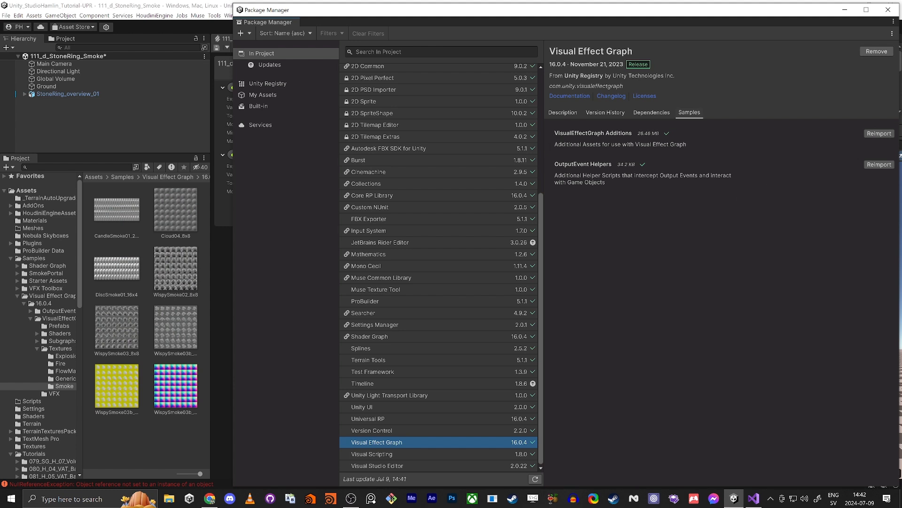
pyautogui.moveTo(590, 144); pyautogui.dragTo(677, 144)
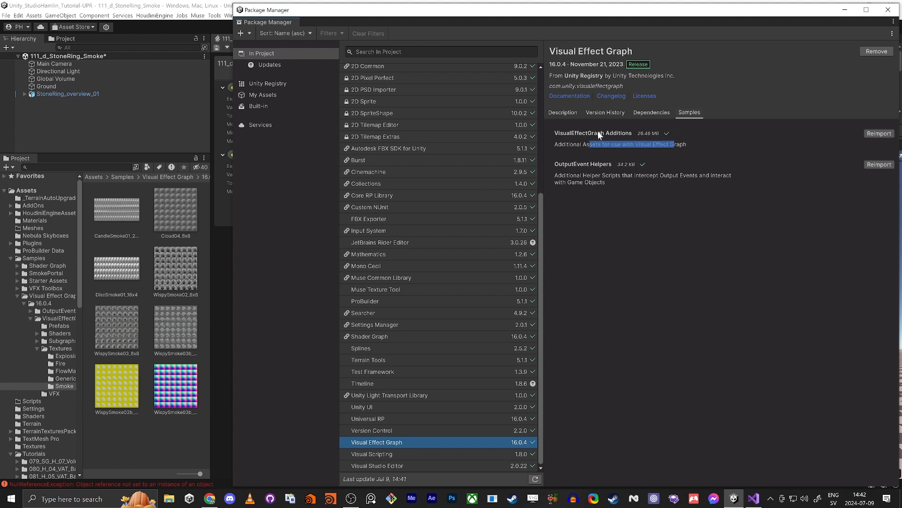
pyautogui.click(620, 134)
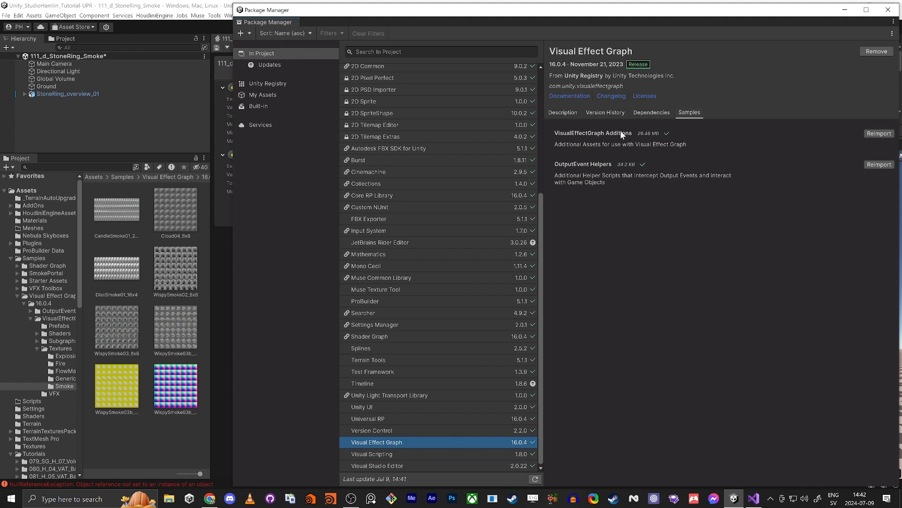
pyautogui.click(887, 10)
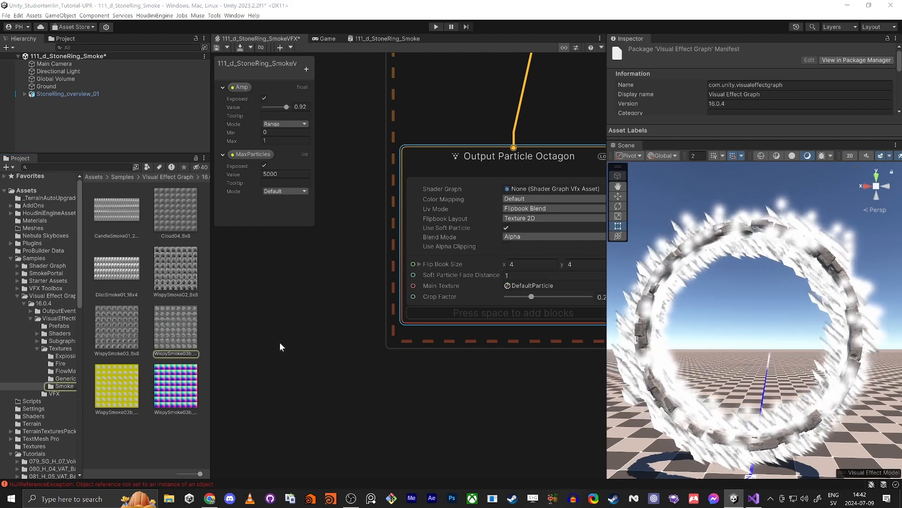
# - Add a Texture2D node to the graph beside the Output Particle Octagon context
pyautogui.click(179, 327)
pyautogui.moveTo(339, 325); pyautogui.dragTo(379, 339, button='middle')
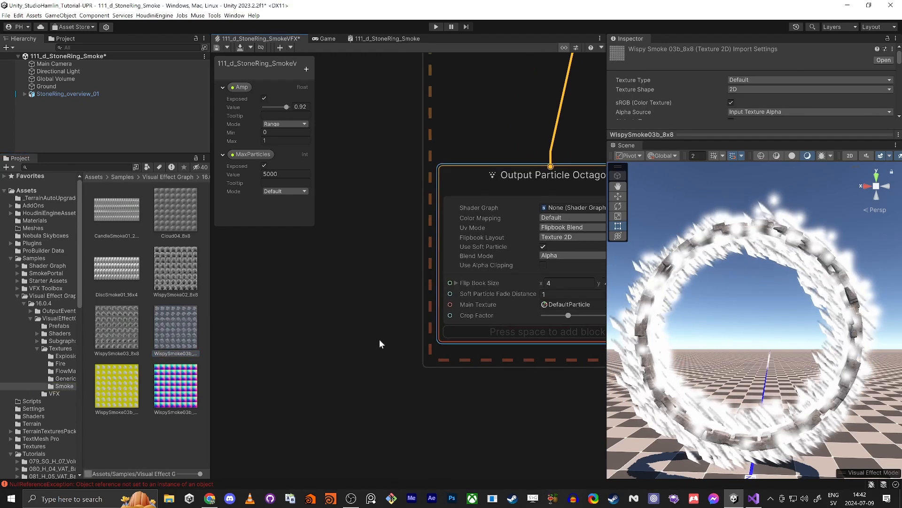
pyautogui.scroll(-2, 377, 339)
pyautogui.moveTo(320, 323); pyautogui.dragTo(423, 309, button='middle')
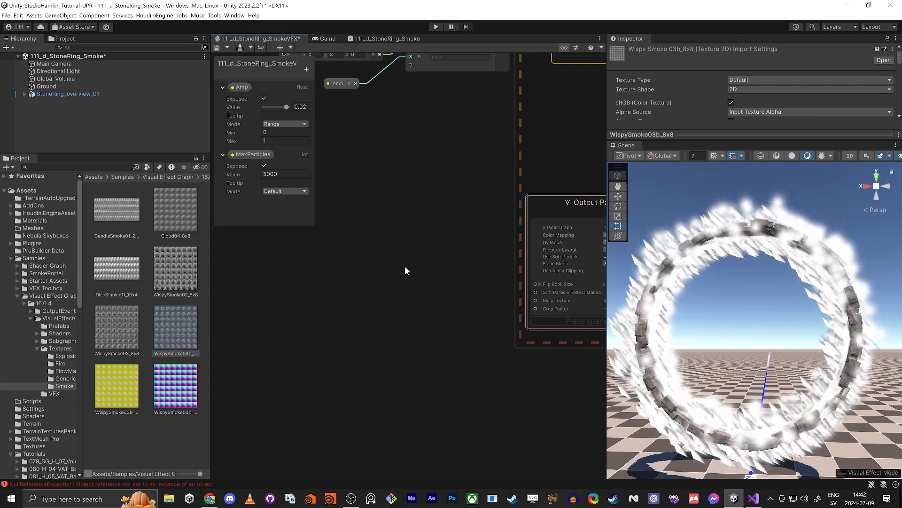
pyautogui.scroll(-2, 448, 238)
pyautogui.moveTo(448, 238); pyautogui.dragTo(349, 278, button='middle')
pyautogui.scroll(2, 332, 319)
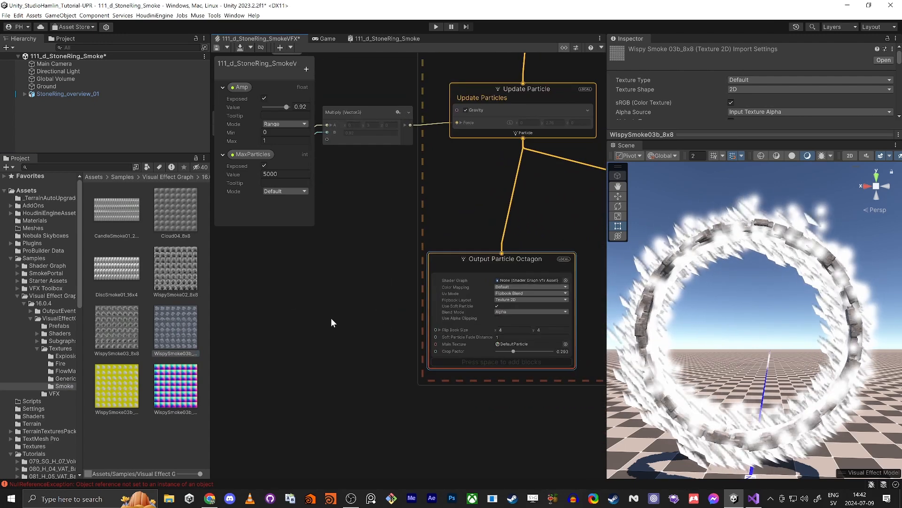
pyautogui.press('space')
pyautogui.write('text')
pyautogui.press('Return')
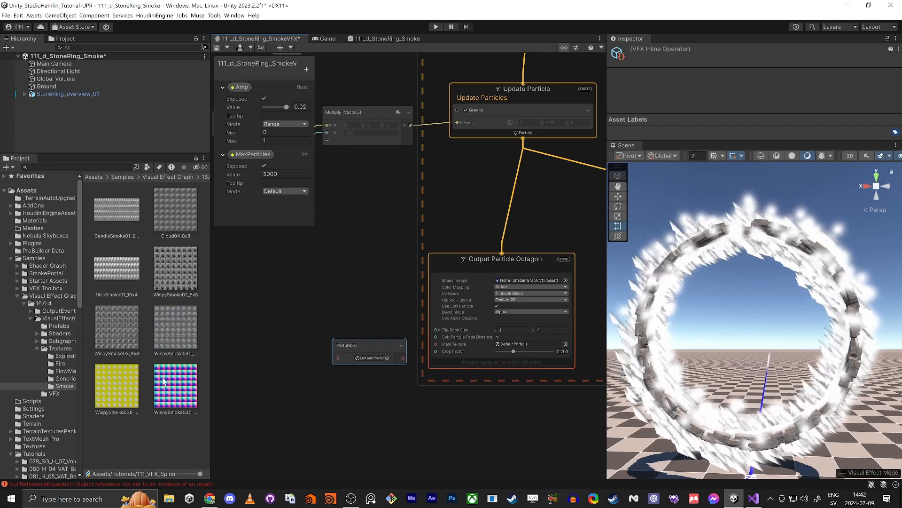
# - Assign the WispySmoke03b_8x8 texture to the Texture2D node and connect it to the Output Particle Octagon's Main Texture
pyautogui.moveTo(178, 328); pyautogui.dragTo(336, 332)
pyautogui.scroll(4, 368, 364)
pyautogui.moveTo(367, 365); pyautogui.dragTo(299, 362, button='middle')
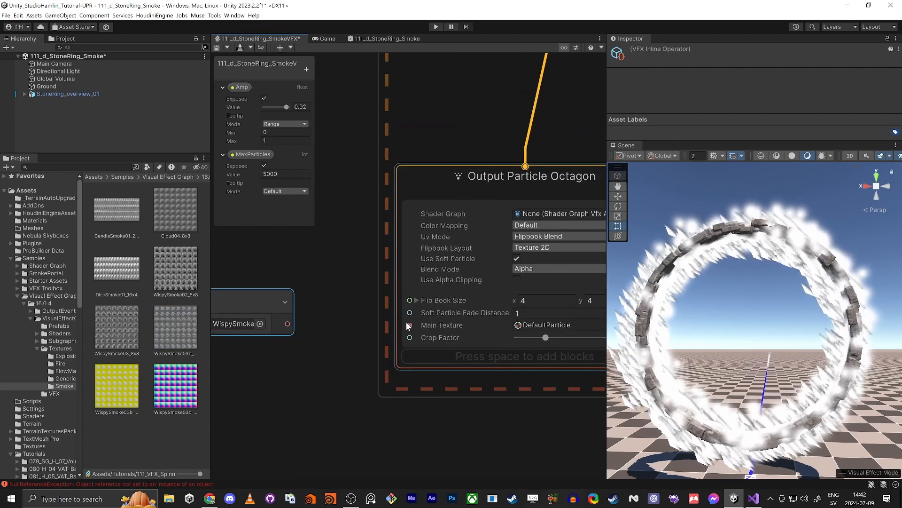
pyautogui.moveTo(287, 324); pyautogui.dragTo(410, 325)
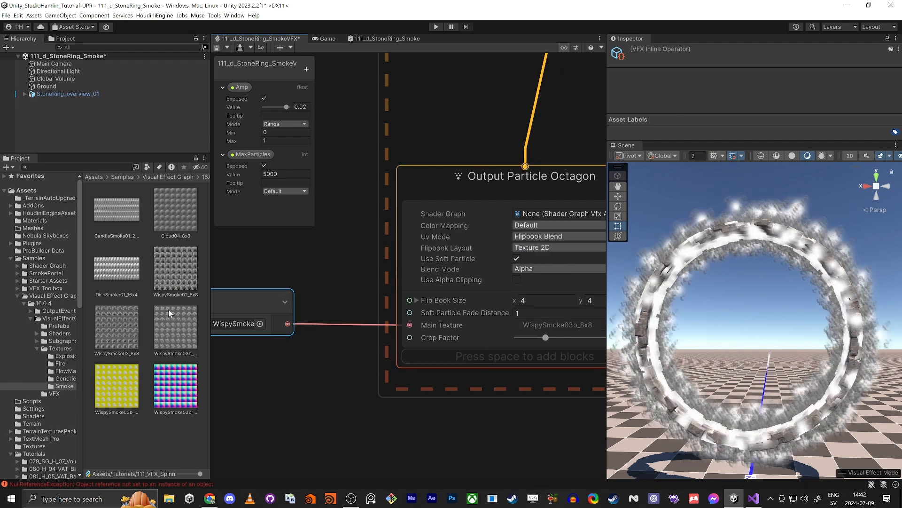
# - Set the Output Particle Octagon's Flip Book Size to 8 by 8
pyautogui.click(484, 317)
pyautogui.click(545, 300)
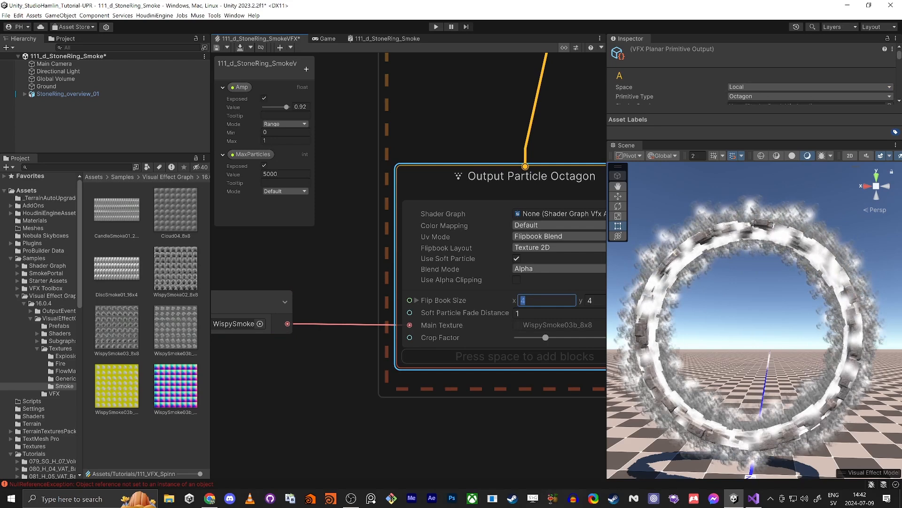
pyautogui.press('Tab')
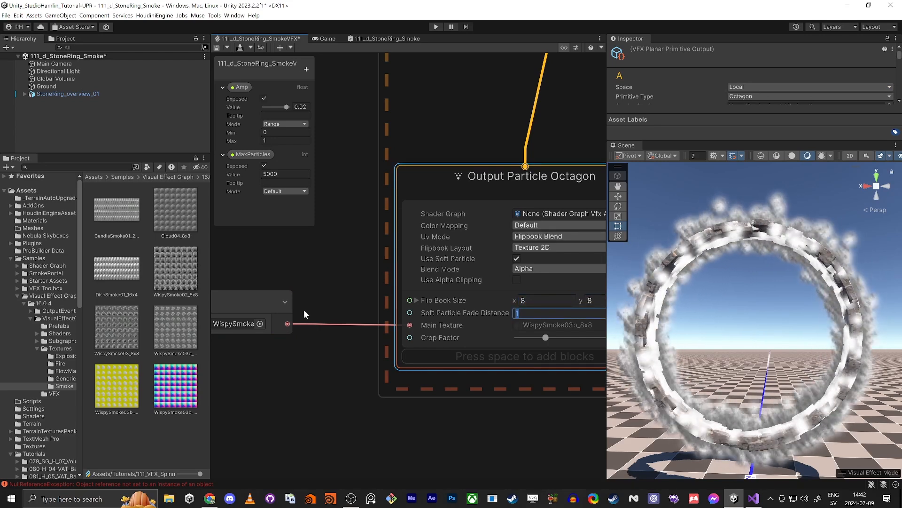
# - Try out a different Crop Factor on the Output Particle Octagon while viewing the ring's smoke from a new angle
pyautogui.keyDown('alt'); pyautogui.moveTo(704, 250); pyautogui.dragTo(702, 317); pyautogui.keyUp('alt')
pyautogui.press('s')
pyautogui.moveTo(701, 317); pyautogui.dragTo(713, 336, button='right')
pyautogui.press('a')
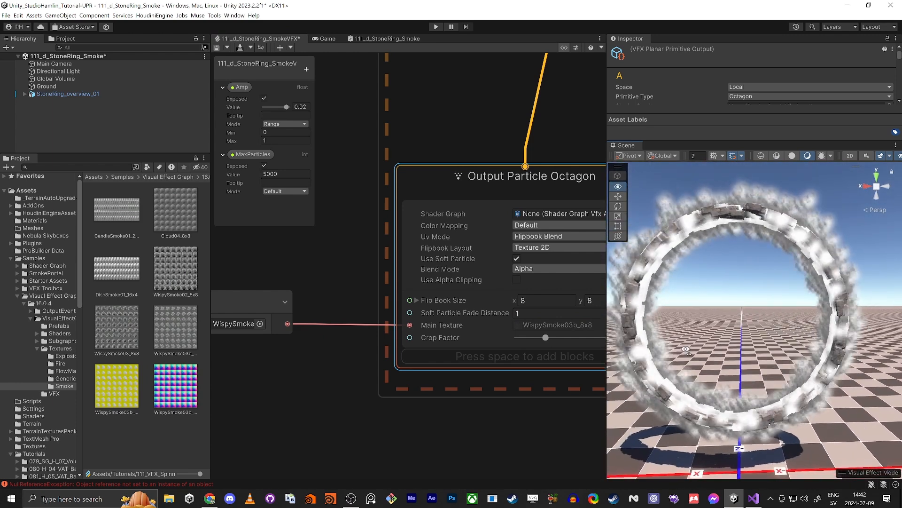
pyautogui.scroll(-2, 365, 351)
pyautogui.scroll(-1, 371, 377)
pyautogui.scroll(-1, 451, 399)
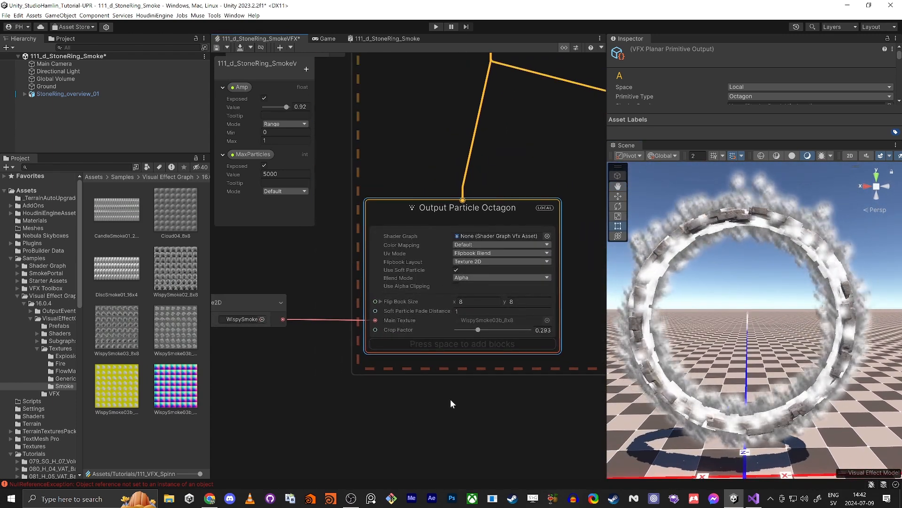
pyautogui.moveTo(474, 331); pyautogui.dragTo(518, 334)
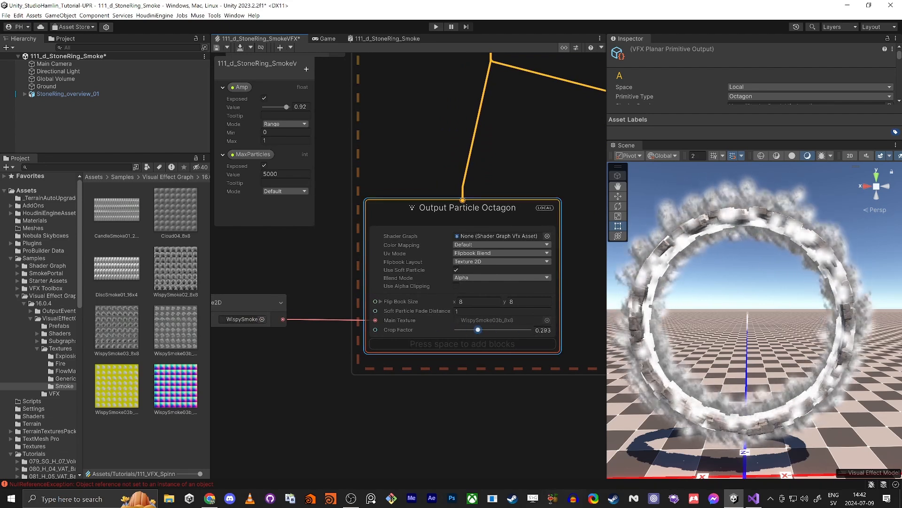
pyautogui.click(466, 429)
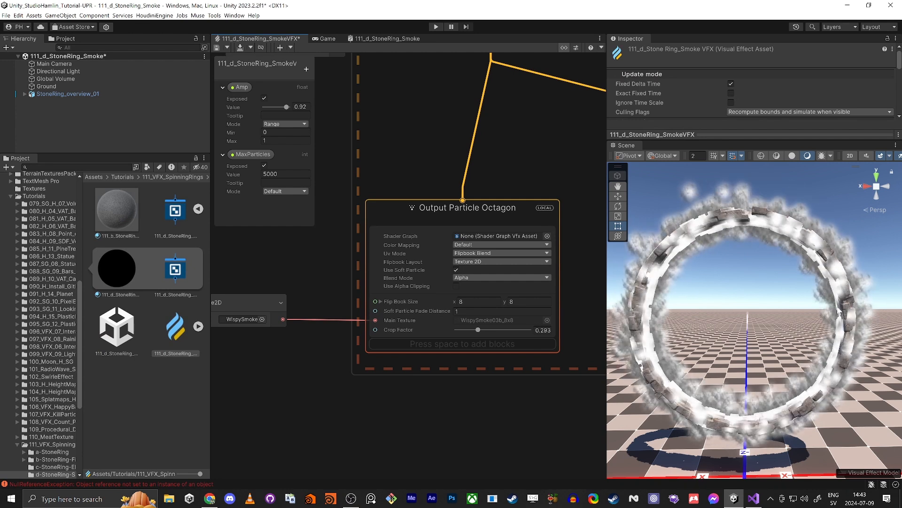
# - Add a Set Color and Alpha block to the Output Particle Octagon
pyautogui.moveTo(393, 412); pyautogui.dragTo(443, 376, button='middle')
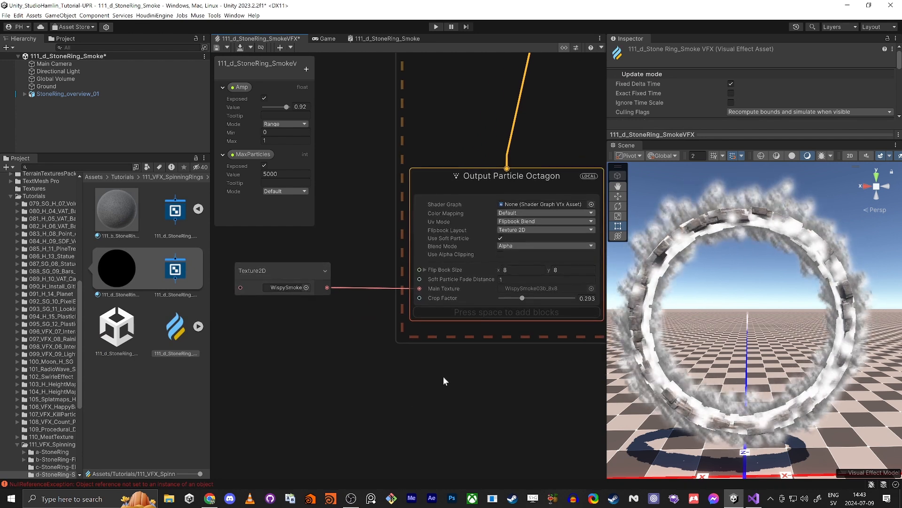
pyautogui.click(426, 171)
pyautogui.press('space')
pyautogui.write('set')
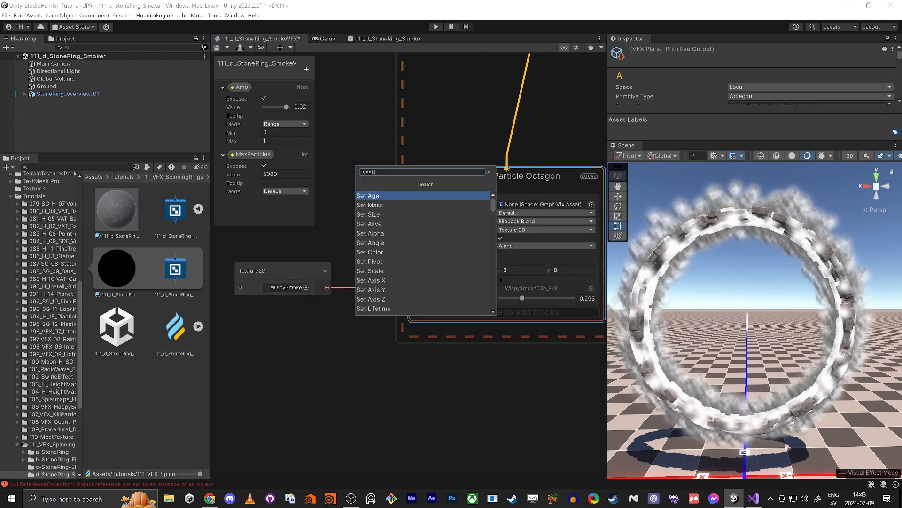
pyautogui.write(' color an')
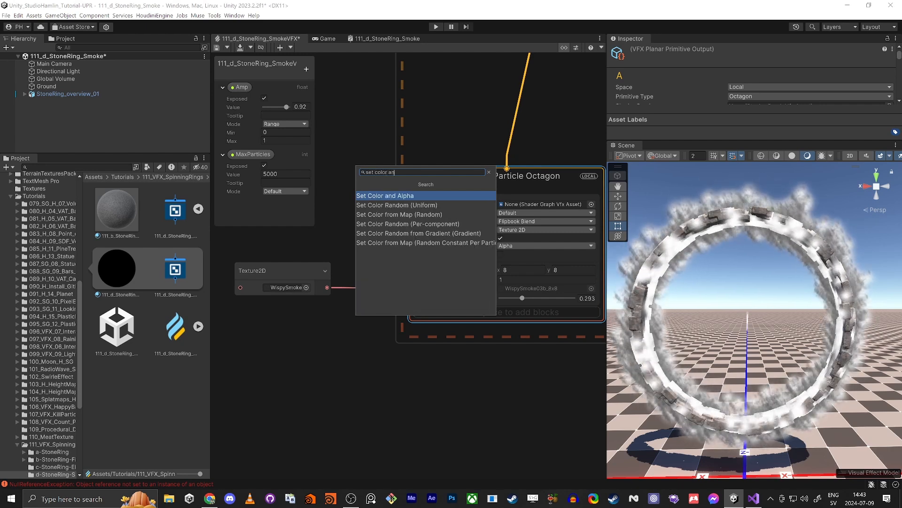
pyautogui.press('Return')
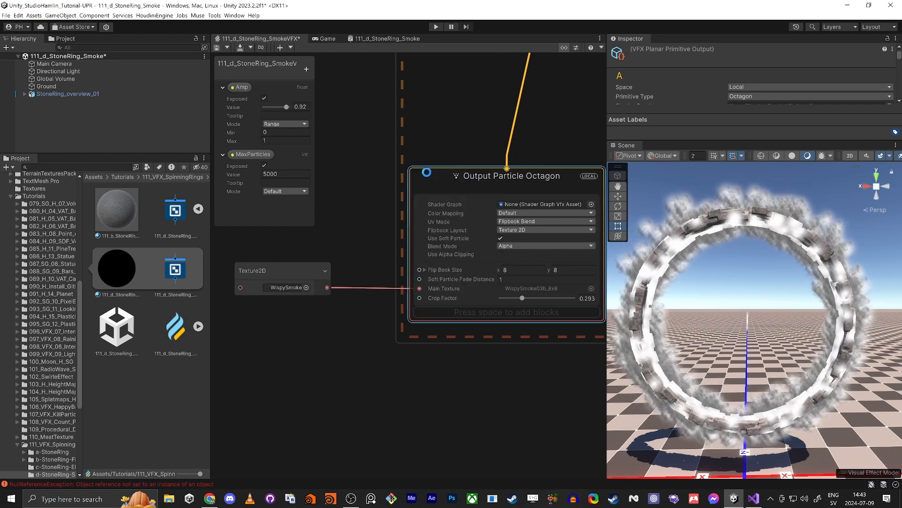
# - Create a new Color-type property on the graph's blackboard and name it Color
pyautogui.moveTo(309, 365); pyautogui.dragTo(304, 339, button='middle')
pyautogui.click(305, 68)
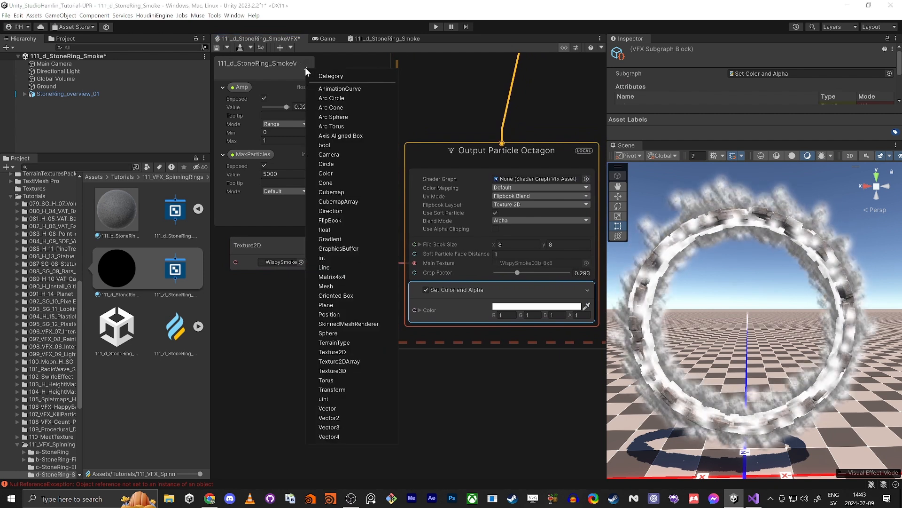
pyautogui.click(335, 173)
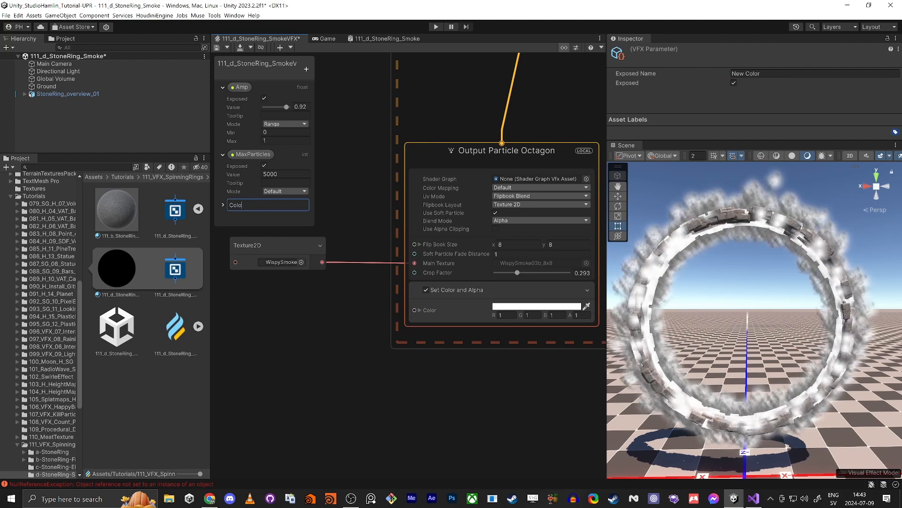
pyautogui.write('r')
pyautogui.press('Return')
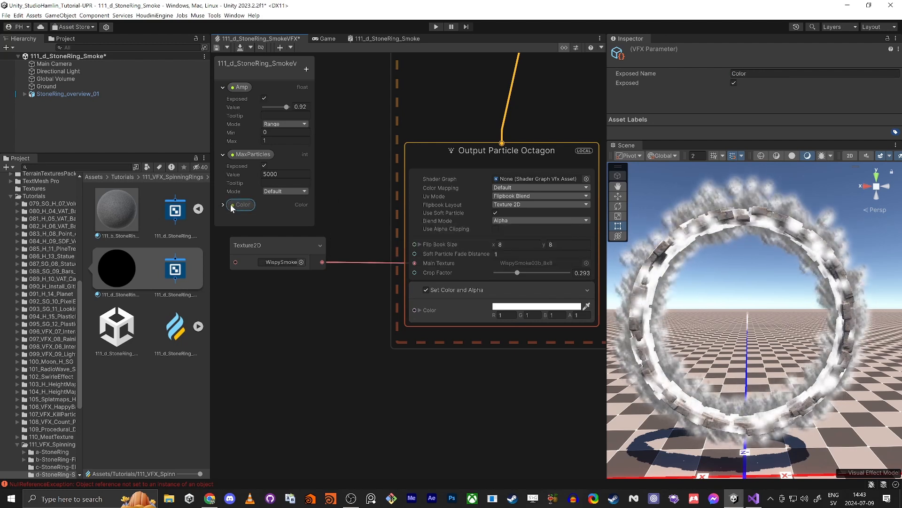
# - Set the Color property's default to a bright HDR green of R 5, G 255, B 0 with raised intensity
pyautogui.click(223, 205)
pyautogui.click(265, 223)
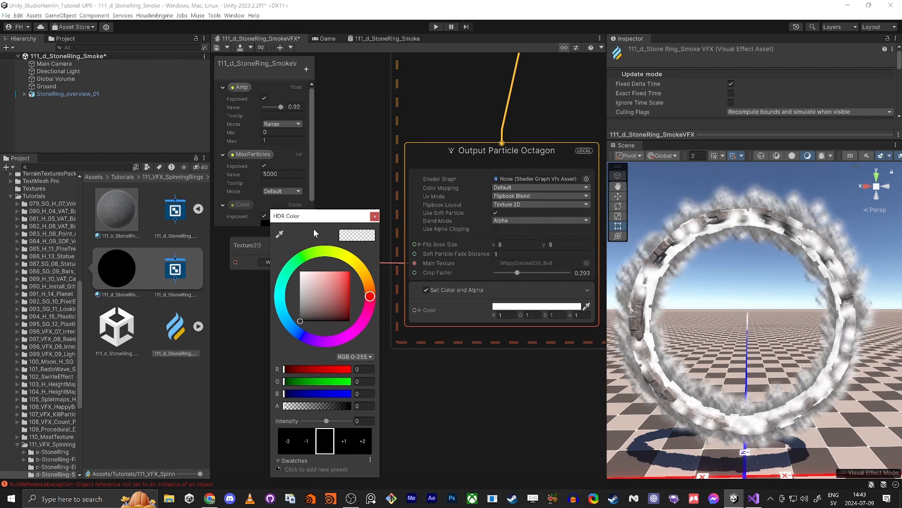
pyautogui.click(307, 256)
pyautogui.moveTo(346, 274); pyautogui.dragTo(354, 264)
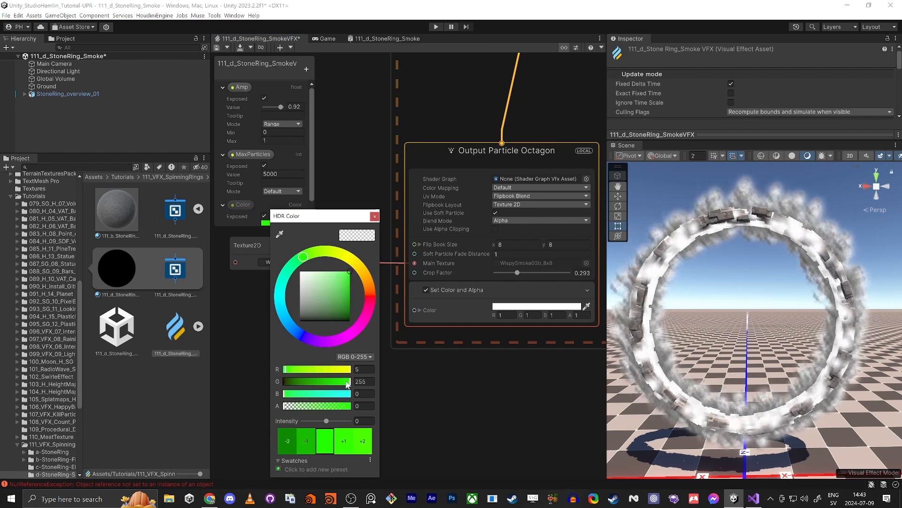
pyautogui.moveTo(327, 423); pyautogui.dragTo(332, 421)
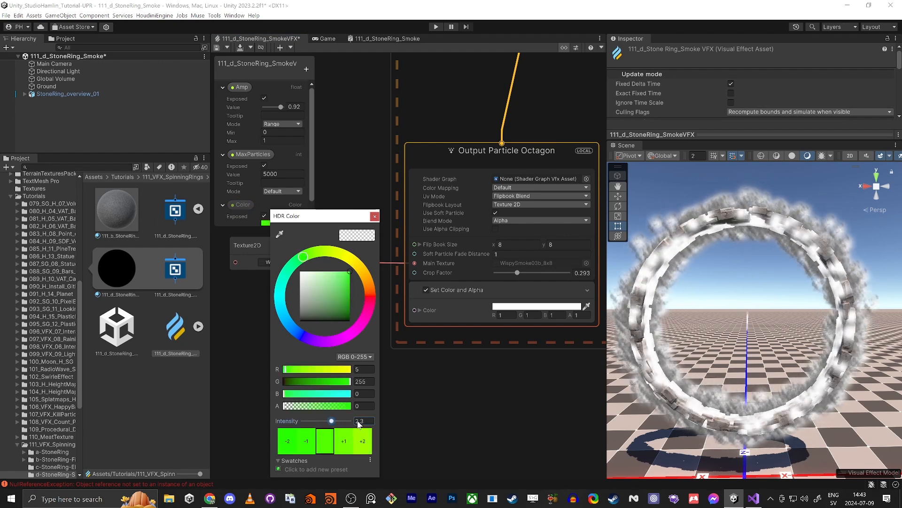
pyautogui.click(375, 216)
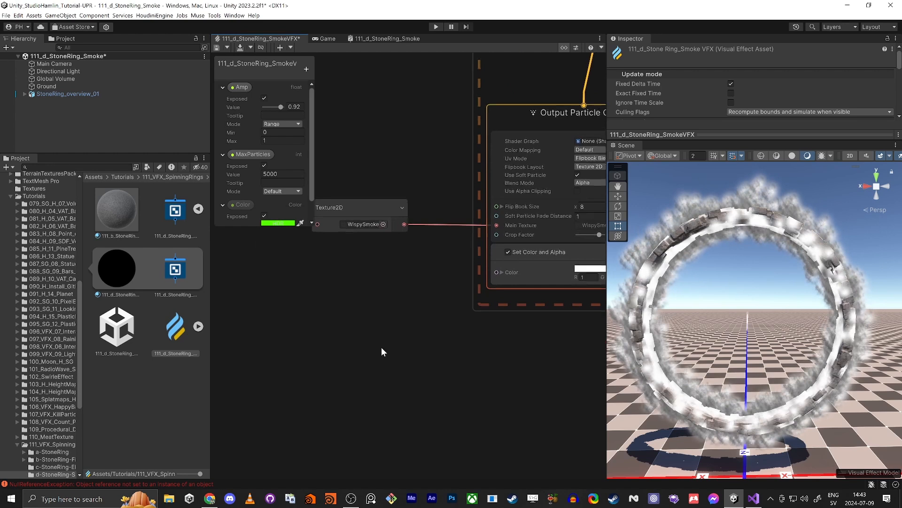
# - Place the Color property in the graph, connect it to the Color input of Set Color and Alpha, and save the graph
pyautogui.moveTo(236, 226); pyautogui.dragTo(241, 285)
pyautogui.moveTo(235, 207); pyautogui.dragTo(385, 289)
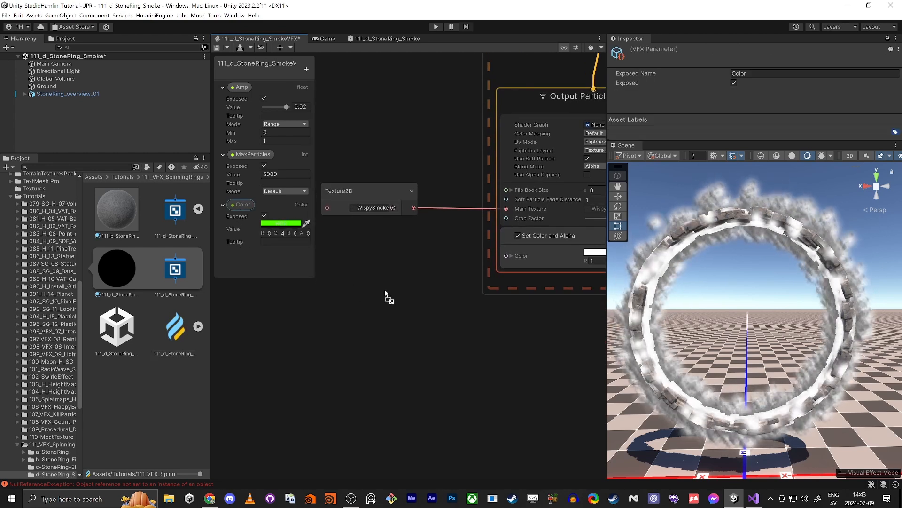
pyautogui.moveTo(435, 372); pyautogui.dragTo(338, 390, button='middle')
pyautogui.moveTo(312, 304); pyautogui.dragTo(409, 273)
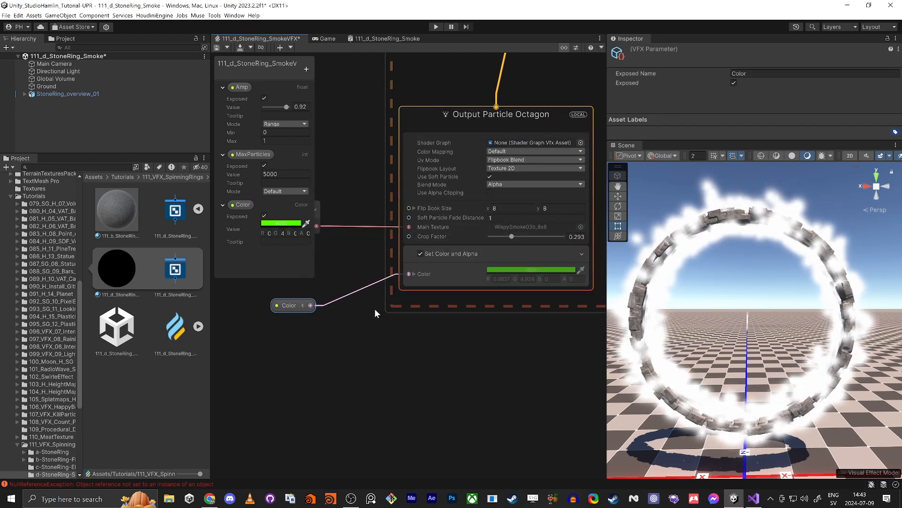
pyautogui.moveTo(370, 314); pyautogui.dragTo(390, 361, button='middle')
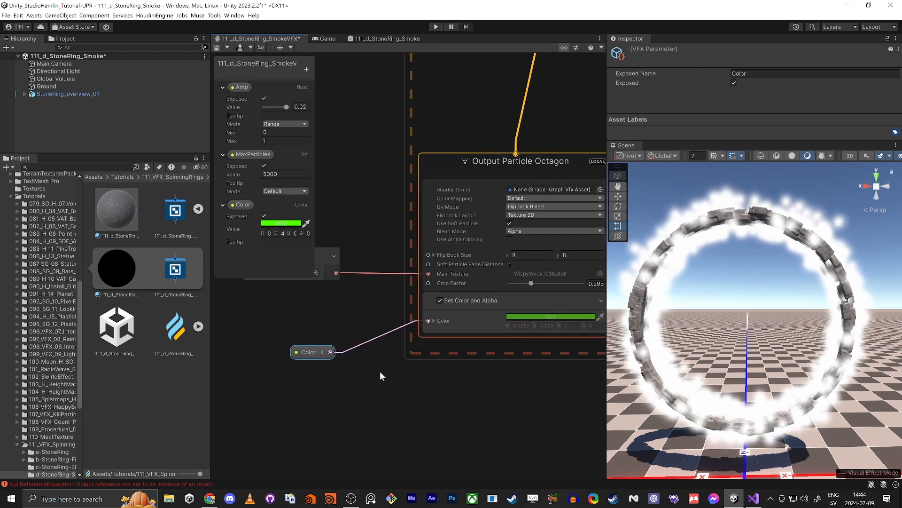
pyautogui.moveTo(430, 402); pyautogui.dragTo(393, 400, button='middle')
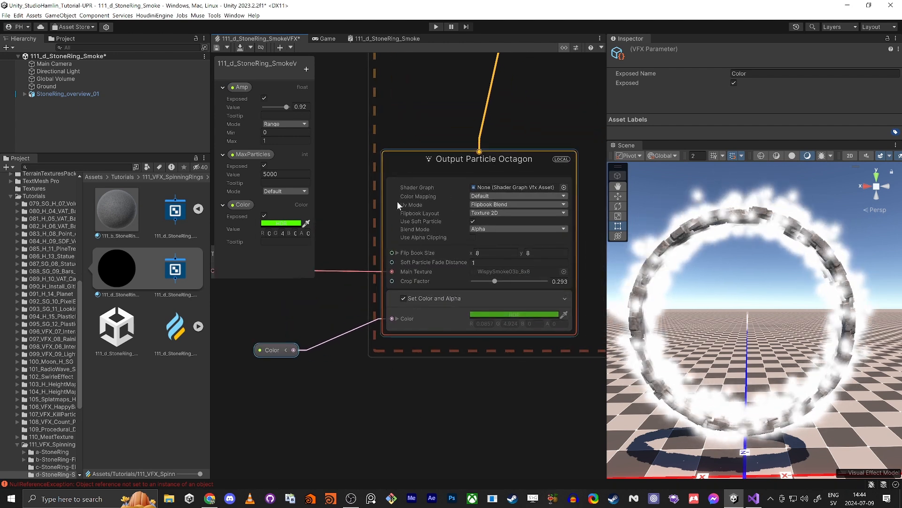
pyautogui.click(217, 48)
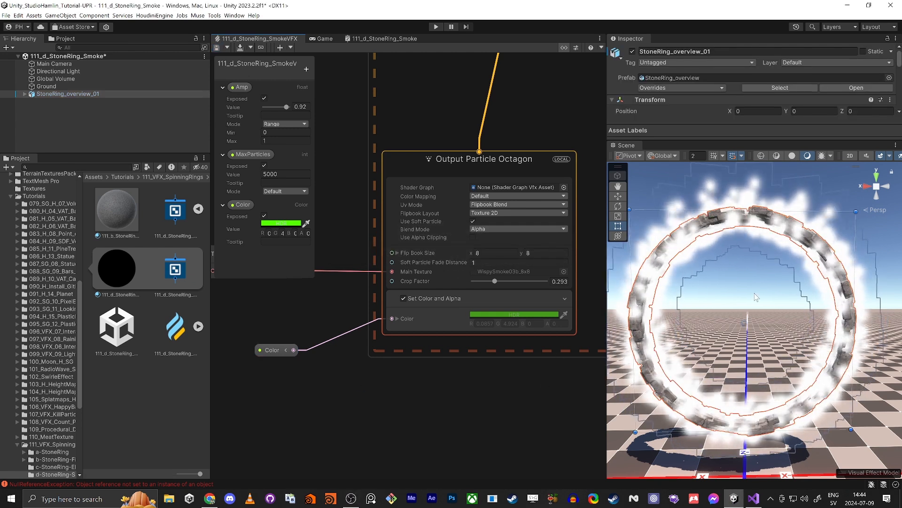
# - Temporarily disable the Global Volume to compare the smoke's look without post-processing, and enable it again
pyautogui.click(55, 79)
pyautogui.click(632, 51)
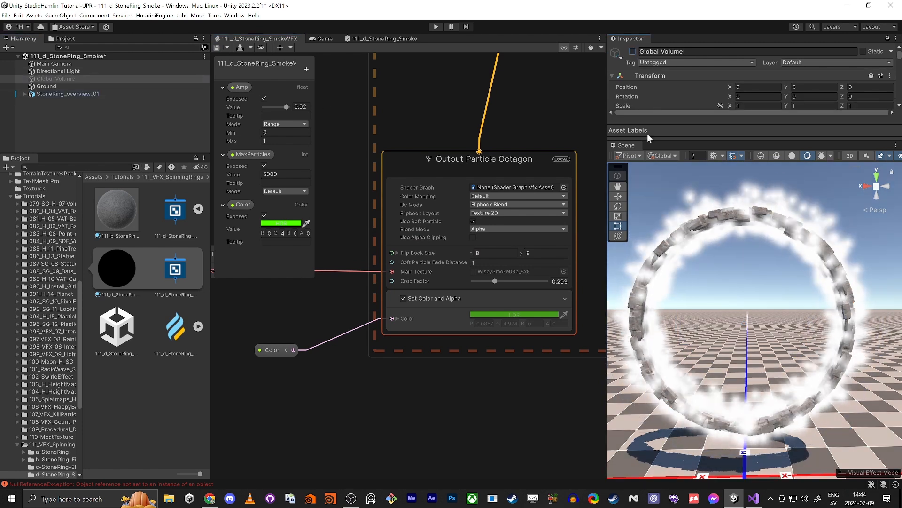
pyautogui.keyDown('alt'); pyautogui.moveTo(700, 249); pyautogui.dragTo(719, 237); pyautogui.keyUp('alt')
pyautogui.click(632, 51)
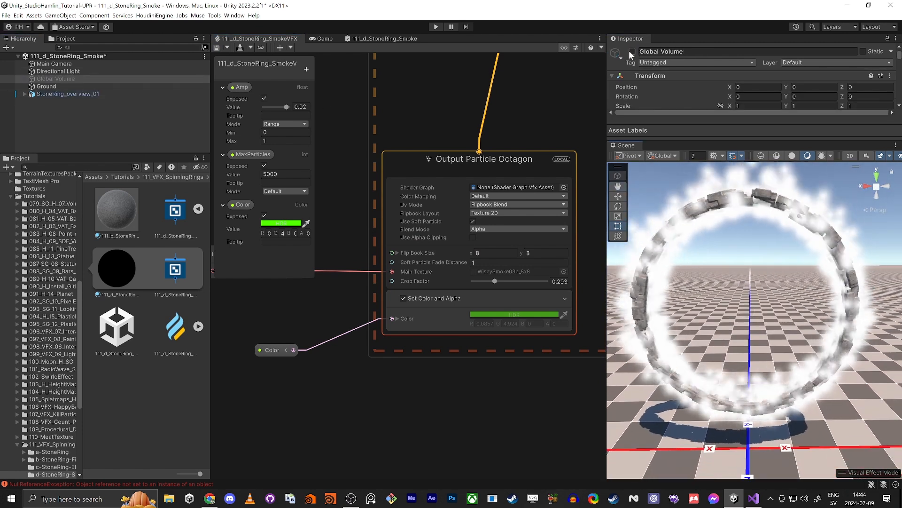
# - Select the 111_d_StoneRing_SmokeVFX object inside StoneRing_overview_01 and enlarge the Inspector to show its Visual Effect properties
pyautogui.click(74, 95)
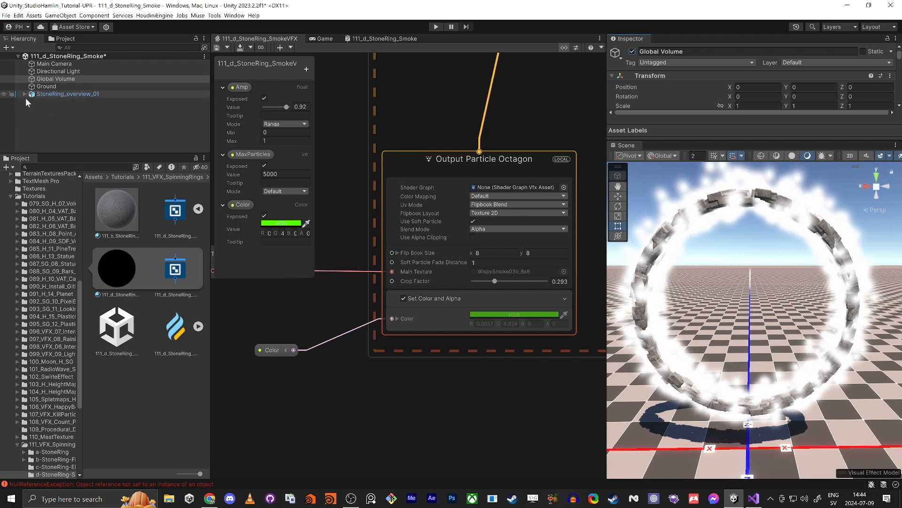
pyautogui.click(24, 94)
pyautogui.click(47, 103)
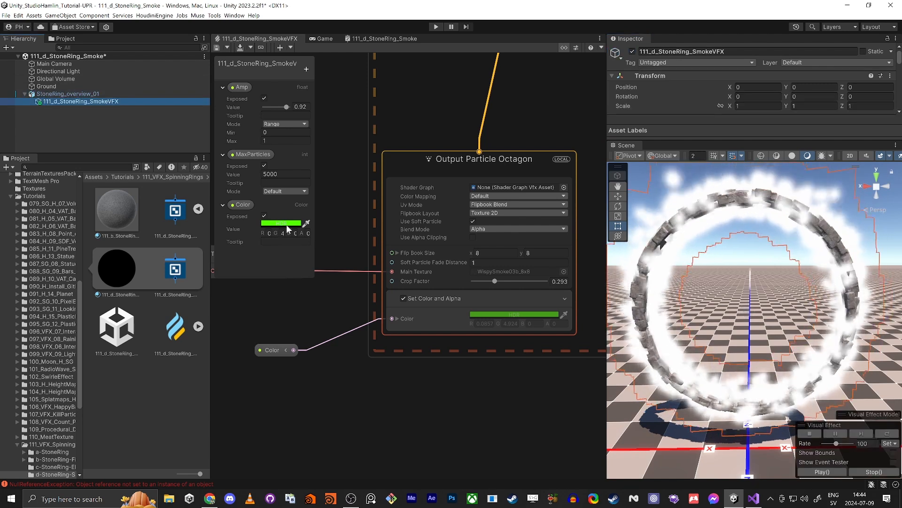
pyautogui.moveTo(666, 141); pyautogui.dragTo(701, 381)
# - Override the Color property on the SmokeVFX object with a bright HDR green and raise its alpha
pyautogui.click(619, 306)
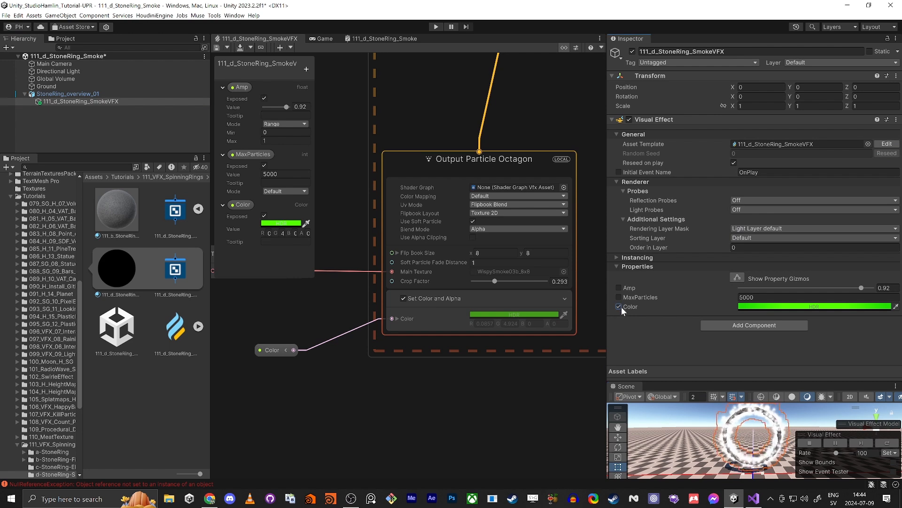
pyautogui.click(786, 308)
pyautogui.moveTo(841, 308); pyautogui.dragTo(867, 281)
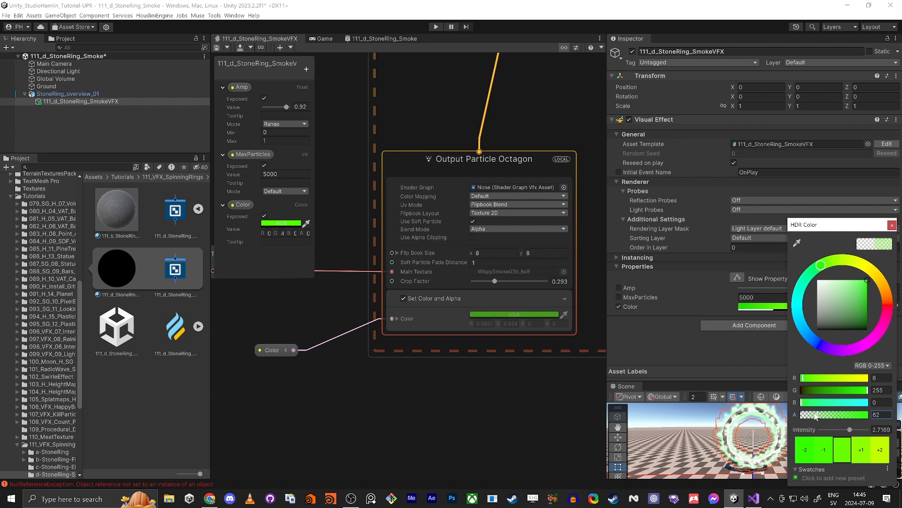
pyautogui.click(892, 225)
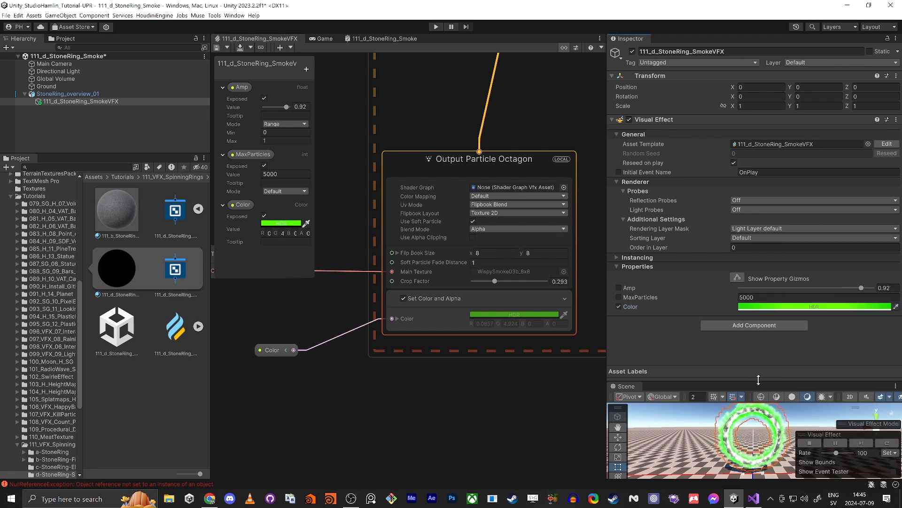
# - Enlarge the Scene view and set the alpha of the exposed Color property to 1
pyautogui.moveTo(759, 380); pyautogui.dragTo(771, 356)
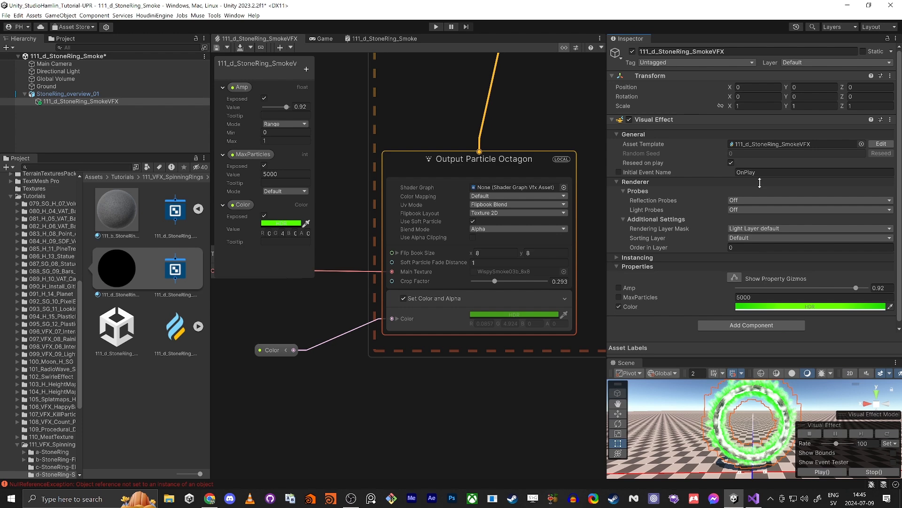
pyautogui.moveTo(760, 182); pyautogui.dragTo(761, 226)
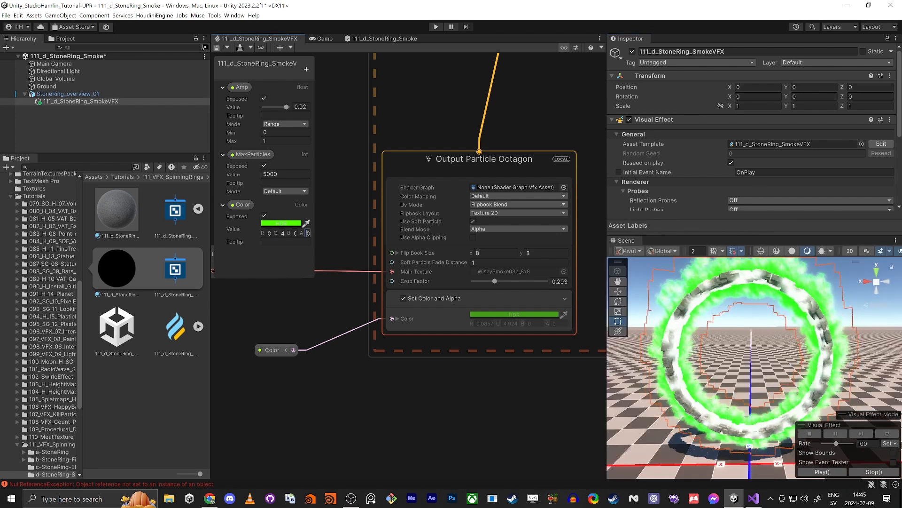
pyautogui.write('1')
pyautogui.moveTo(503, 411); pyautogui.dragTo(471, 380, button='middle')
pyautogui.moveTo(748, 353); pyautogui.dragTo(746, 322, button='right')
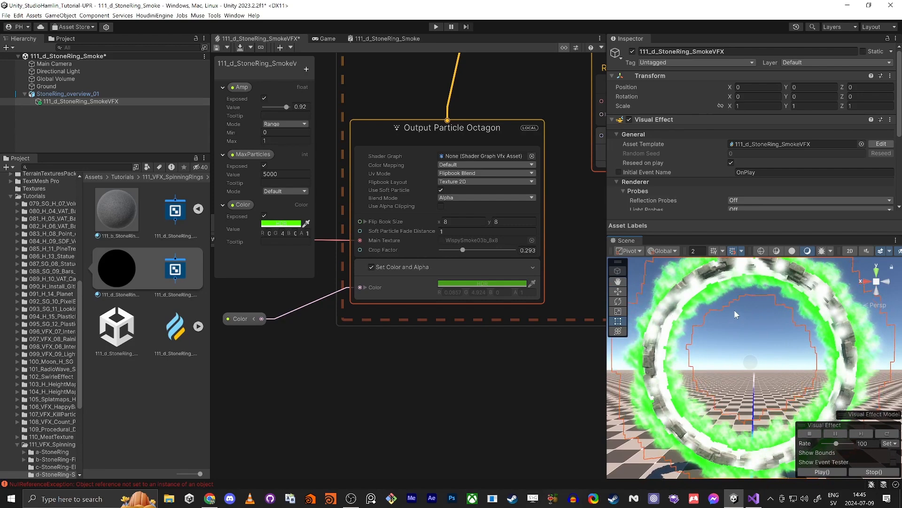
# - Toggle the Global Volume to compare the green smoke with and without post-processing in the Scene view
pyautogui.click(56, 79)
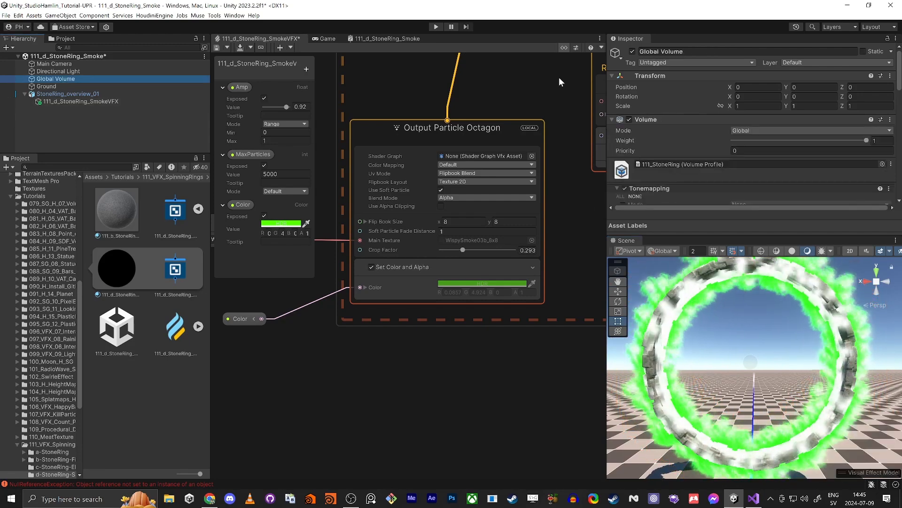
pyautogui.click(632, 52)
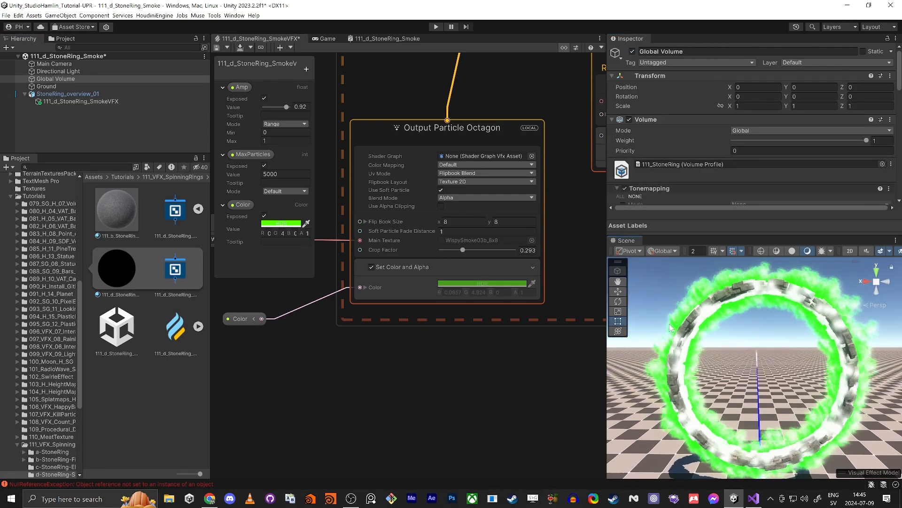
pyautogui.moveTo(688, 352)
pyautogui.mouseDown(button='right')
pyautogui.moveTo(650, 353)
pyautogui.moveTo(664, 351)
pyautogui.moveTo(685, 367)
pyautogui.mouseUp(button='right')
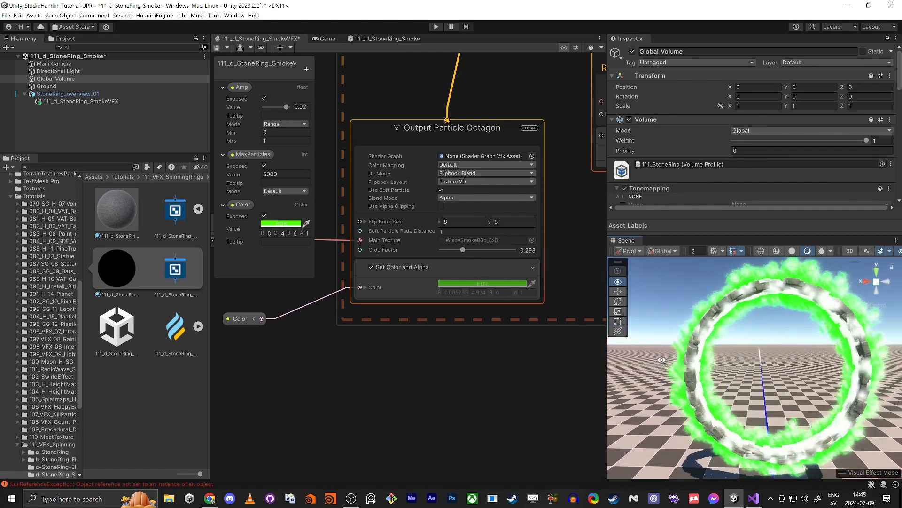
# - Move the Color node farther from the Output Particle Octagon, placing it just below the Texture2D node
pyautogui.moveTo(390, 348); pyautogui.dragTo(419, 341, button='middle')
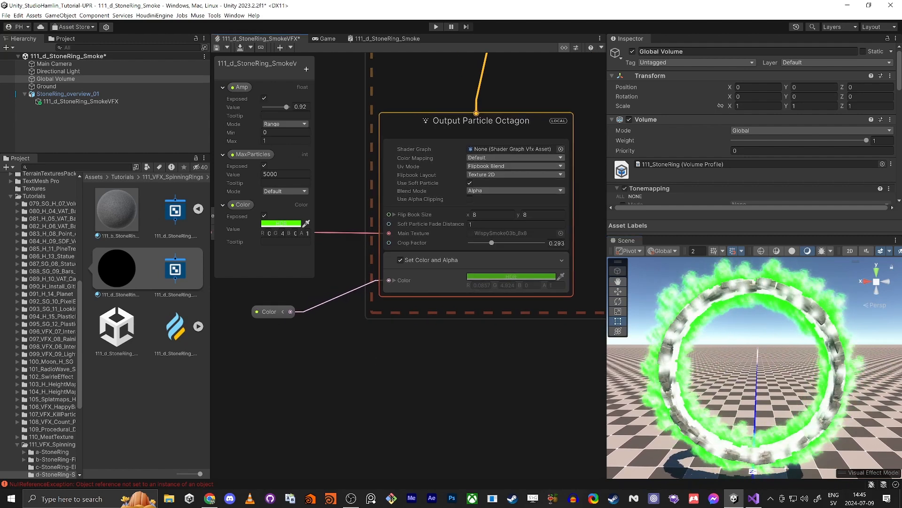
pyautogui.click(407, 124)
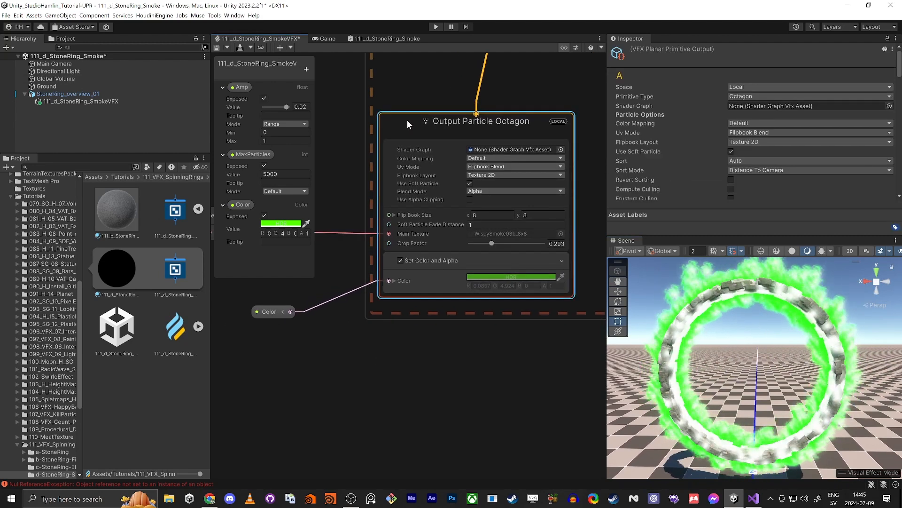
pyautogui.moveTo(356, 336); pyautogui.dragTo(384, 373, button='middle')
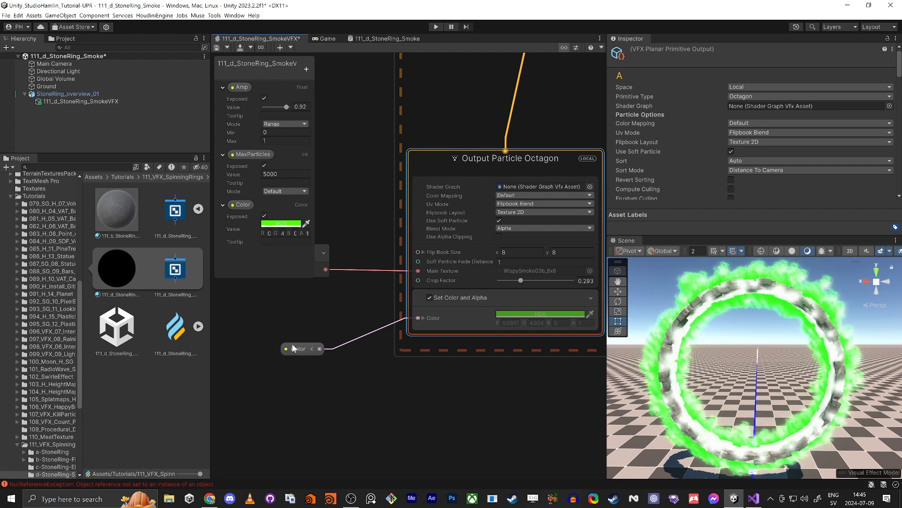
pyautogui.moveTo(347, 373); pyautogui.dragTo(522, 356, button='middle')
pyautogui.moveTo(479, 330); pyautogui.dragTo(402, 290)
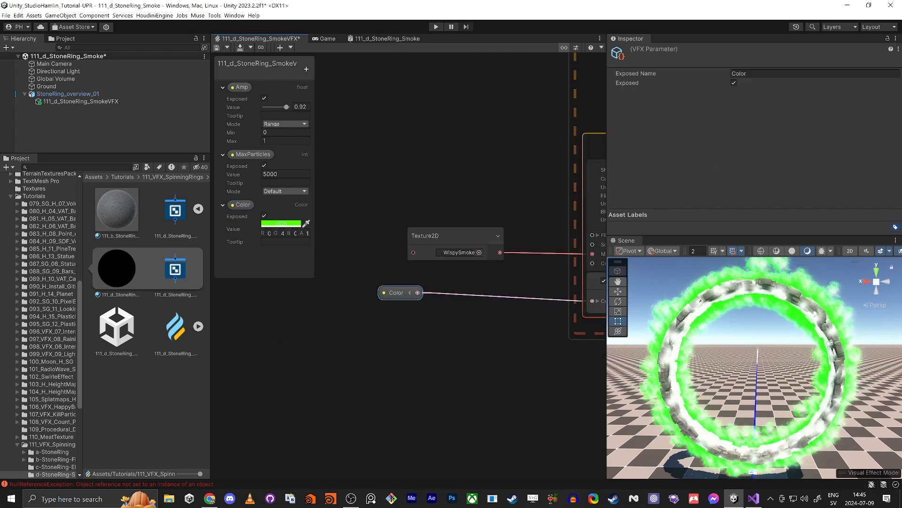
# - Set the Color override of 111_d_StoneRing_SmokeVFX to pure HDR red (255, 0, 0) with an intensity of about 3.13
pyautogui.click(123, 101)
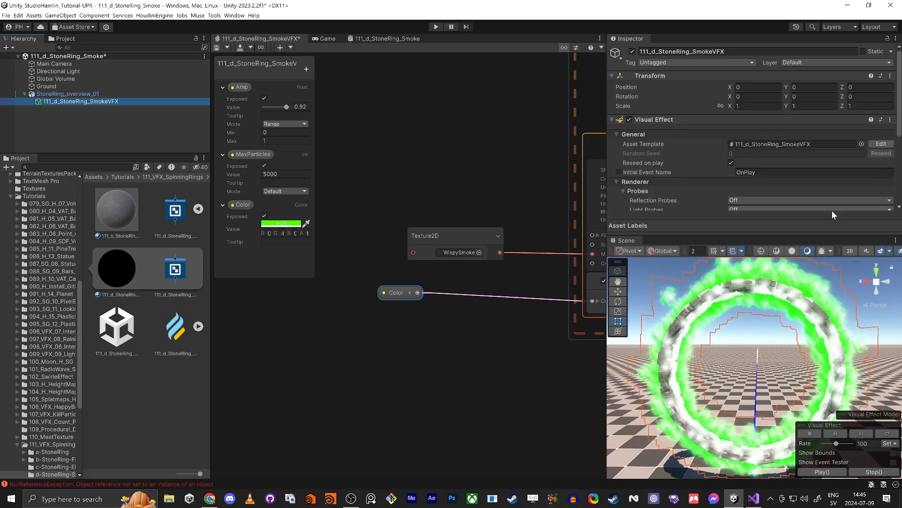
pyautogui.scroll(-5, 832, 210)
pyautogui.click(766, 180)
pyautogui.moveTo(867, 242); pyautogui.dragTo(871, 226)
pyautogui.moveTo(887, 242); pyautogui.dragTo(889, 251)
pyautogui.moveTo(851, 363); pyautogui.dragTo(874, 363)
pyautogui.moveTo(815, 338)
pyautogui.mouseDown()
pyautogui.moveTo(864, 341)
pyautogui.moveTo(800, 339)
pyautogui.mouseUp()
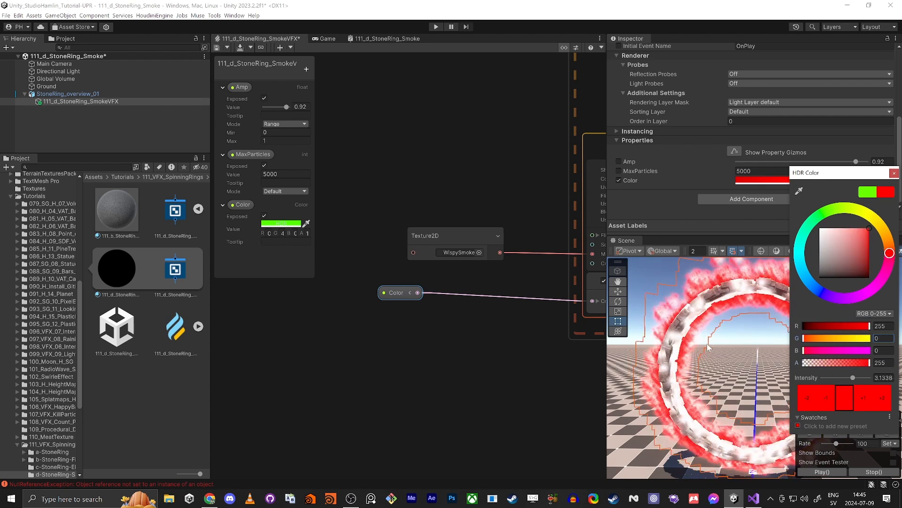
pyautogui.click(895, 173)
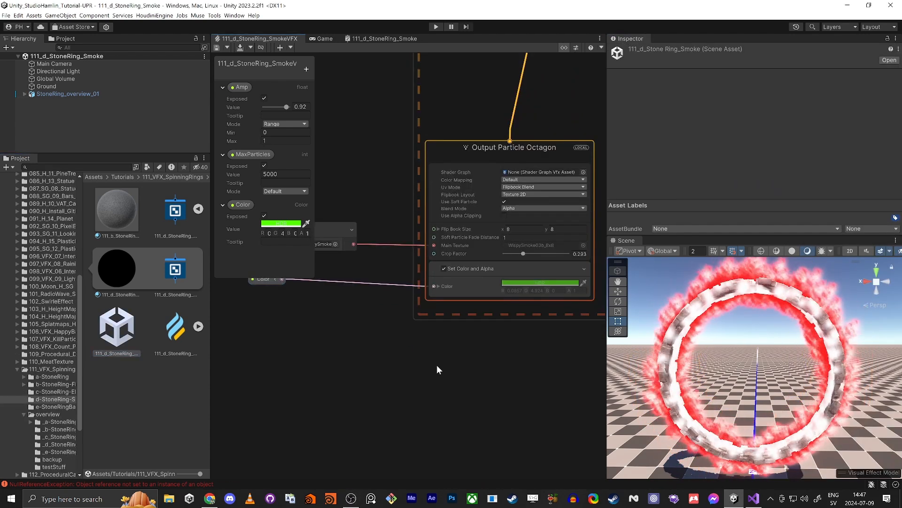
# - Move the Output Particle Unlit Quad aside and delete its link from Update Particle
pyautogui.moveTo(445, 367); pyautogui.dragTo(321, 439, button='middle')
pyautogui.scroll(-3, 352, 289)
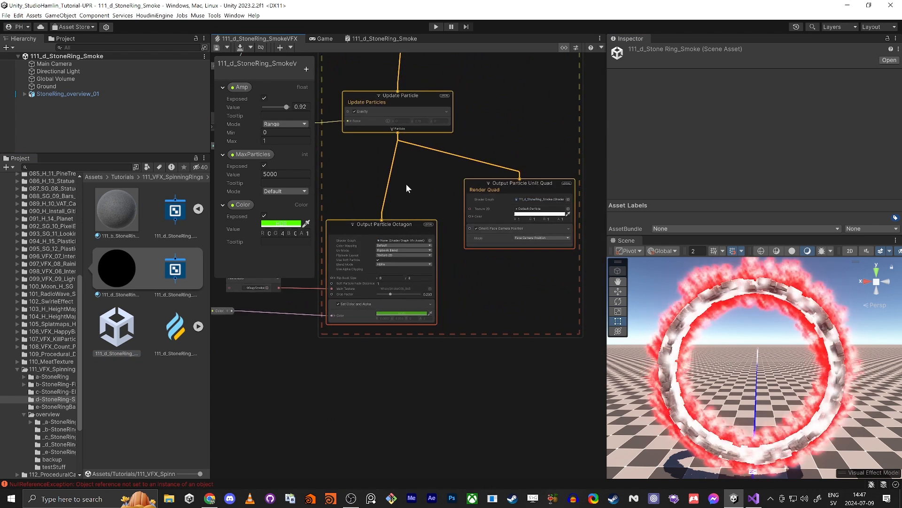
pyautogui.moveTo(406, 184); pyautogui.dragTo(416, 270, button='middle')
pyautogui.moveTo(500, 272); pyautogui.dragTo(501, 298)
pyautogui.click(487, 262)
pyautogui.click(418, 243)
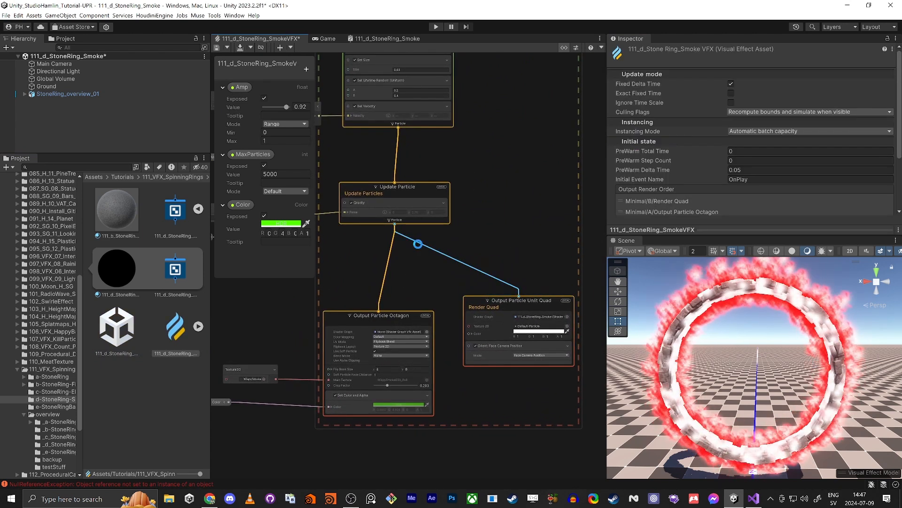
pyautogui.press('Delete')
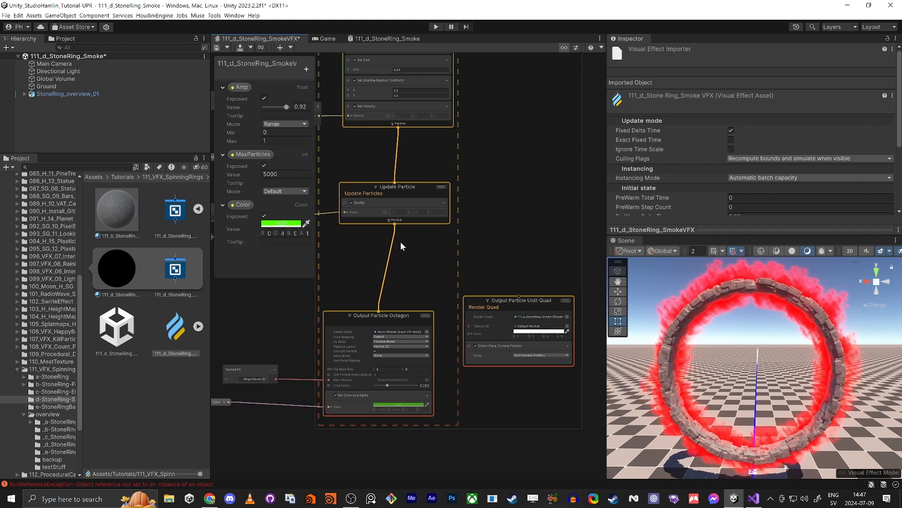
# - Change the Color override of 111_d_StoneRing_SmokeVFX to a bright HDR green
pyautogui.click(24, 94)
pyautogui.click(58, 102)
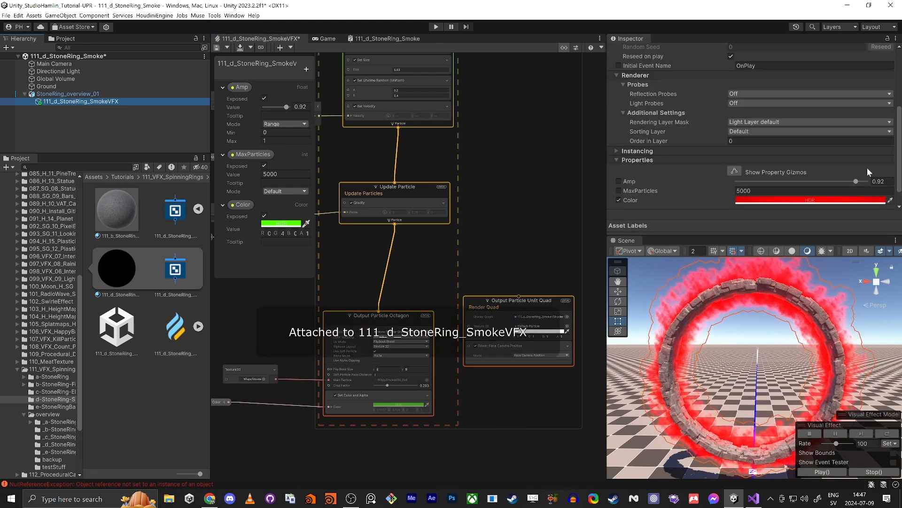
pyautogui.click(811, 200)
pyautogui.moveTo(889, 273); pyautogui.dragTo(877, 249)
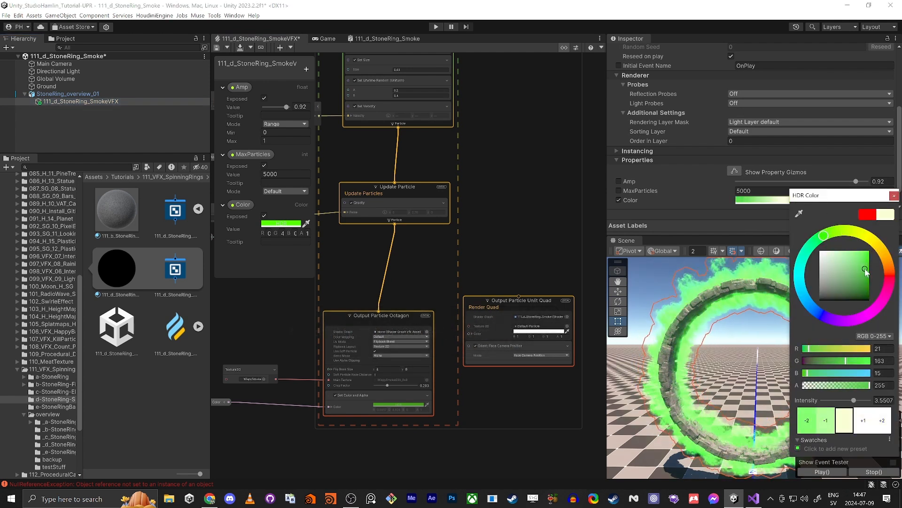
pyautogui.click(895, 195)
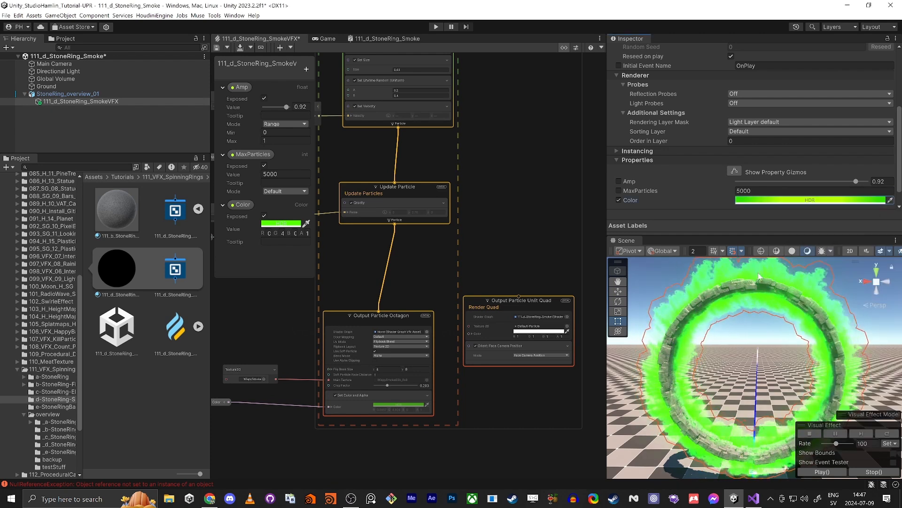
# - Delete the disconnected Output Particle Unlit Quad and widen the graph area on both sides
pyautogui.moveTo(509, 243); pyautogui.dragTo(534, 236, button='middle')
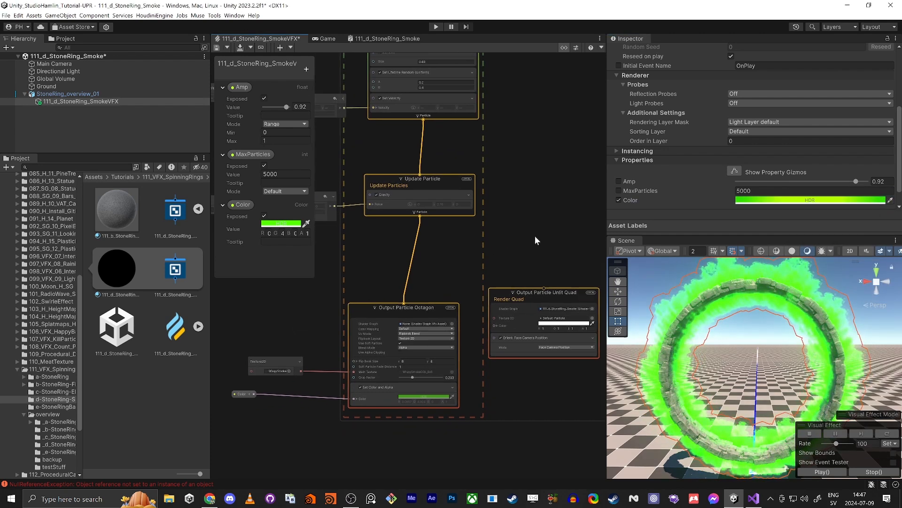
pyautogui.moveTo(606, 228); pyautogui.dragTo(677, 230)
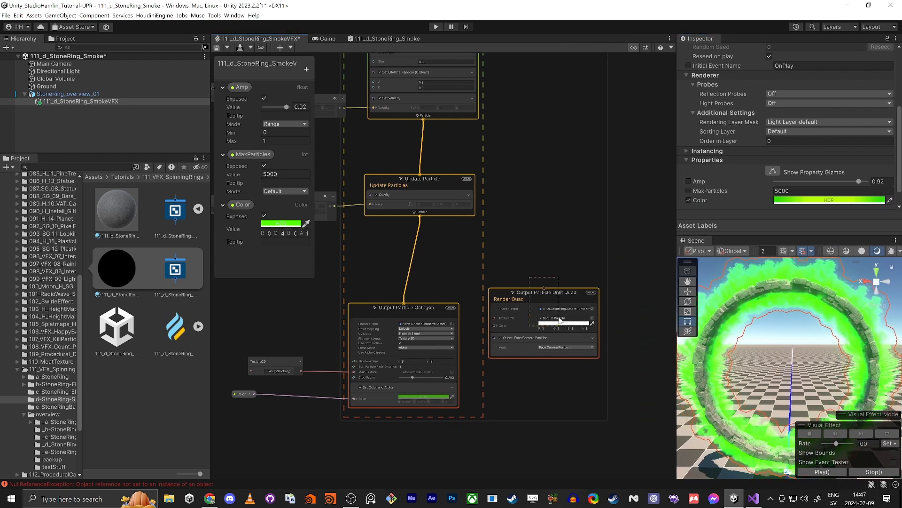
pyautogui.click(526, 317)
pyautogui.press('Delete')
pyautogui.moveTo(381, 269); pyautogui.dragTo(588, 249, button='middle')
pyautogui.scroll(-1, 589, 249)
pyautogui.moveTo(487, 257); pyautogui.dragTo(451, 295, button='middle')
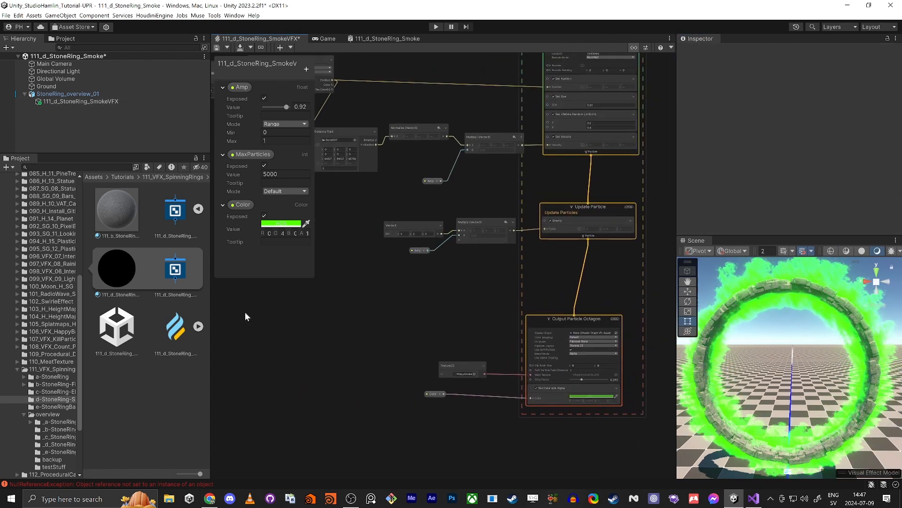
pyautogui.moveTo(210, 323); pyautogui.dragTo(164, 322)
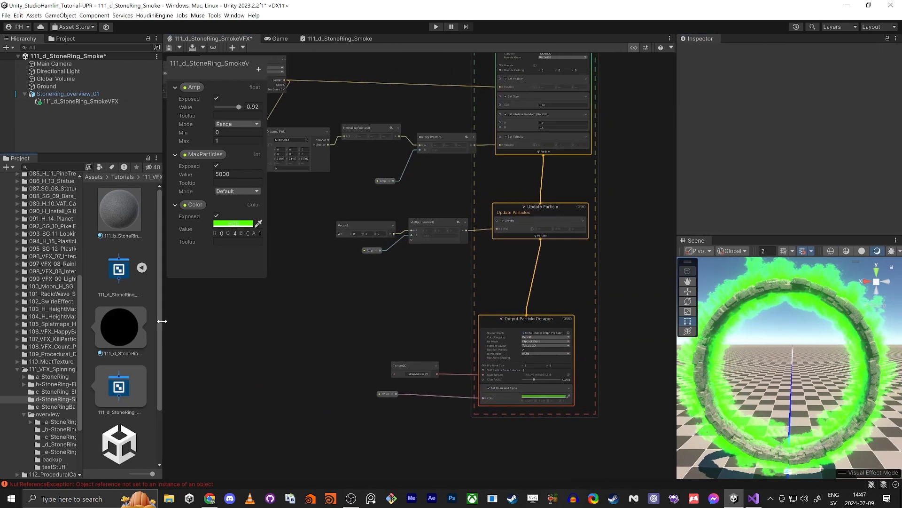
# - Align the Output Particle Octagon under Update Particle and set the exposed Amp value to 0.5
pyautogui.scroll(2, 559, 320)
pyautogui.click(579, 309)
pyautogui.moveTo(579, 309); pyautogui.dragTo(570, 305)
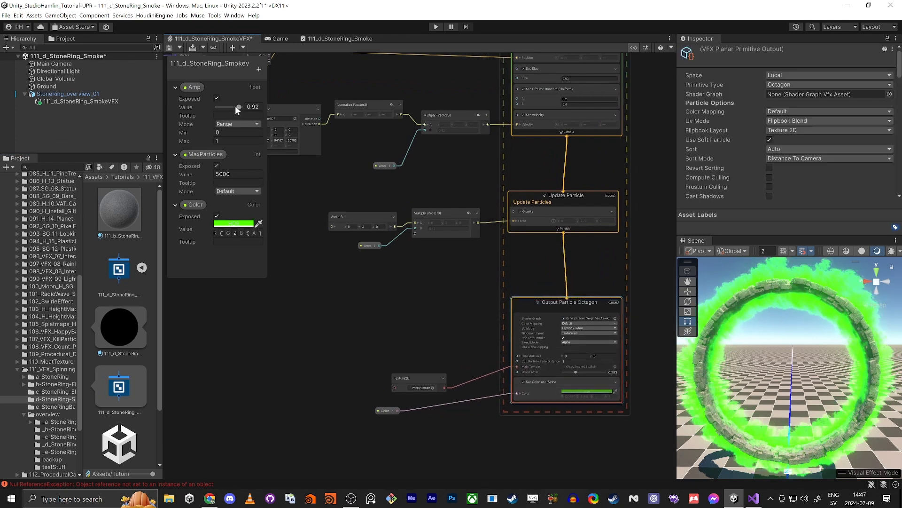
pyautogui.moveTo(239, 106); pyautogui.dragTo(229, 107)
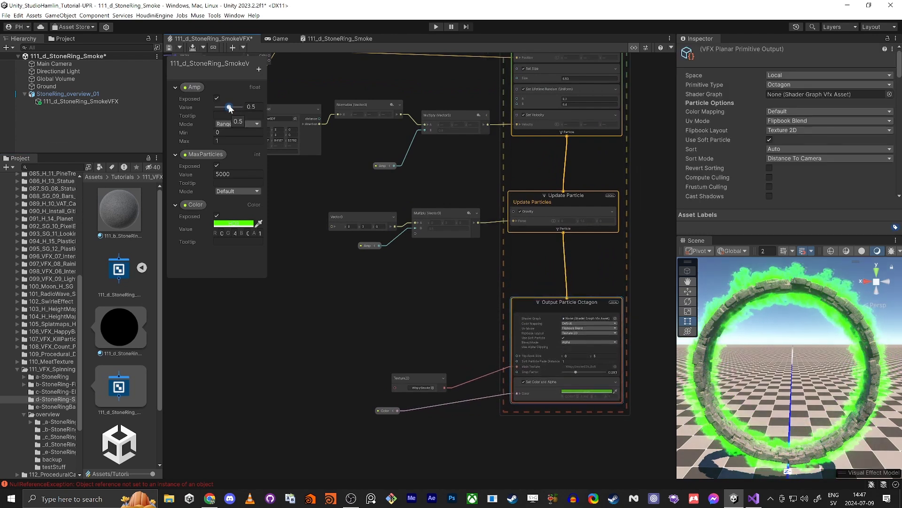
# - Move the Texture2D and Color nodes upward to free space below them, and inspect the ring's smoke up close
pyautogui.scroll(5, 430, 327)
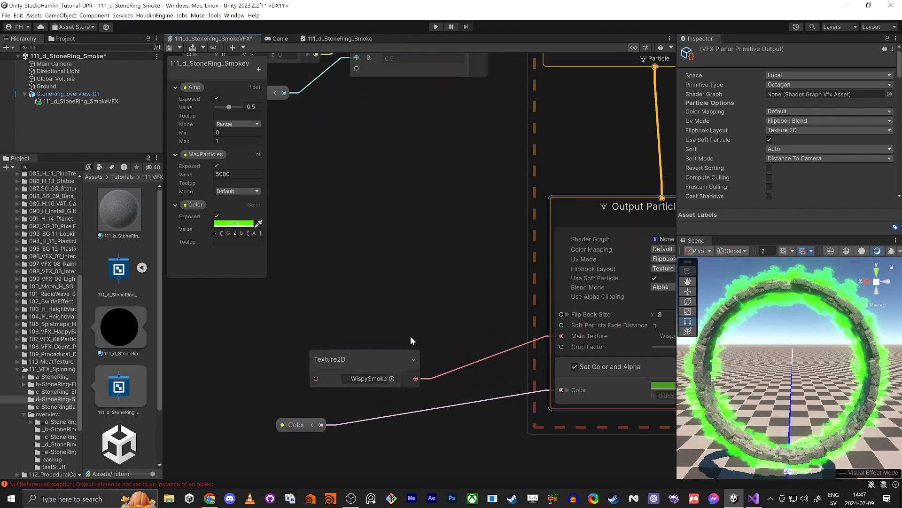
pyautogui.click(363, 353)
pyautogui.moveTo(363, 352); pyautogui.dragTo(371, 335)
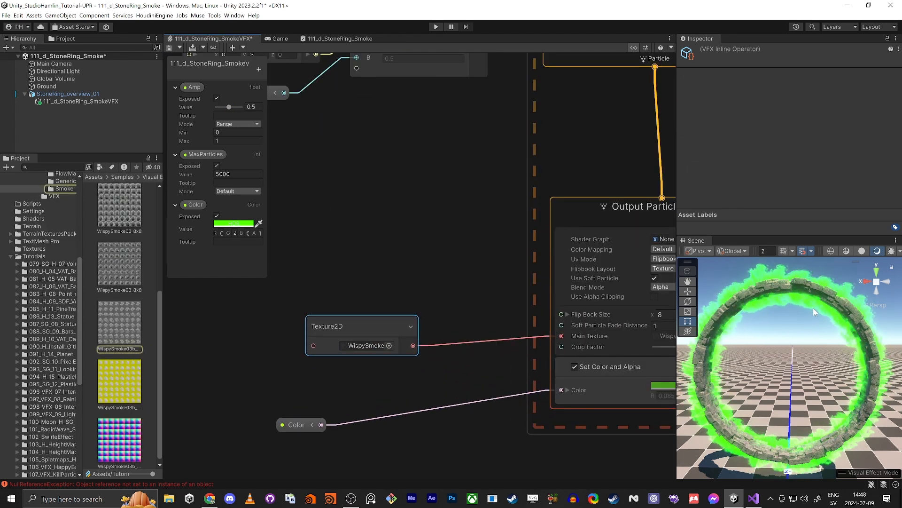
pyautogui.press('w')
pyautogui.moveTo(823, 294); pyautogui.dragTo(829, 369, button='right')
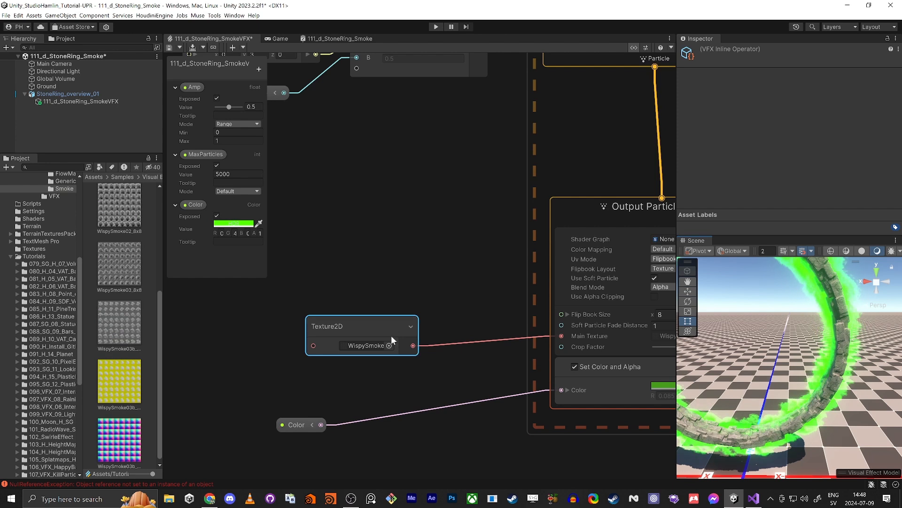
pyautogui.moveTo(357, 317); pyautogui.dragTo(343, 250)
pyautogui.moveTo(293, 428); pyautogui.dragTo(314, 374)
pyautogui.moveTo(360, 426); pyautogui.dragTo(410, 340, button='middle')
# - Add a Multiply node to the graph and place it below and to the right of the Color node
pyautogui.click(368, 376)
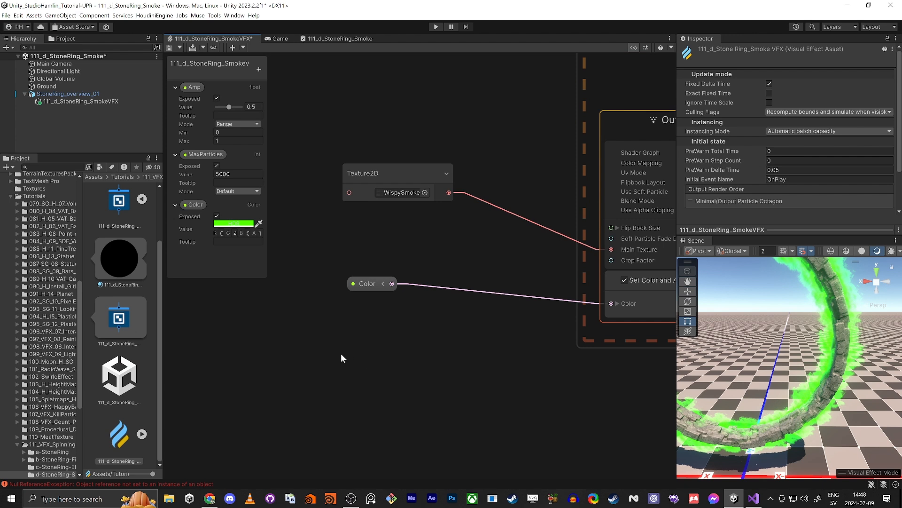
pyautogui.press('space')
pyautogui.write('mult')
pyautogui.click(319, 246)
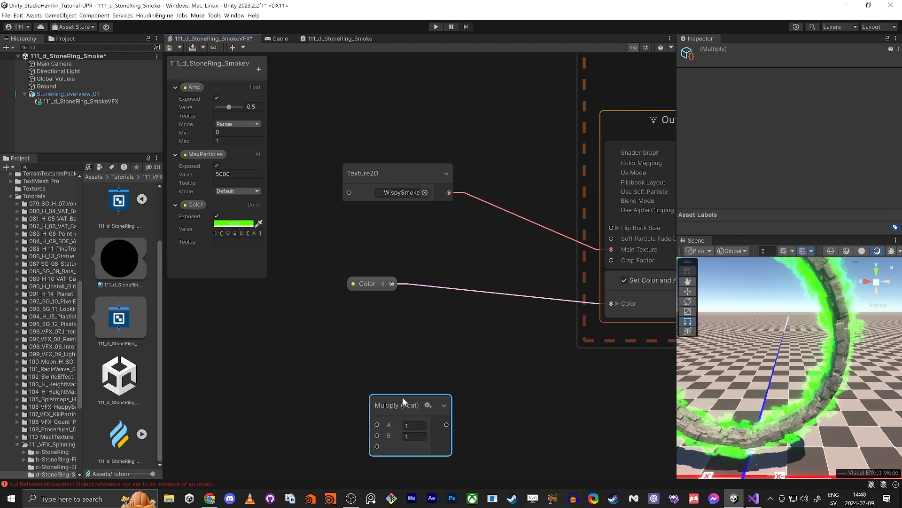
pyautogui.moveTo(402, 397); pyautogui.dragTo(434, 338)
# - Expand the Color node to expose its r, g, b and a outputs, and shift it away from the Multiply node
pyautogui.click(383, 284)
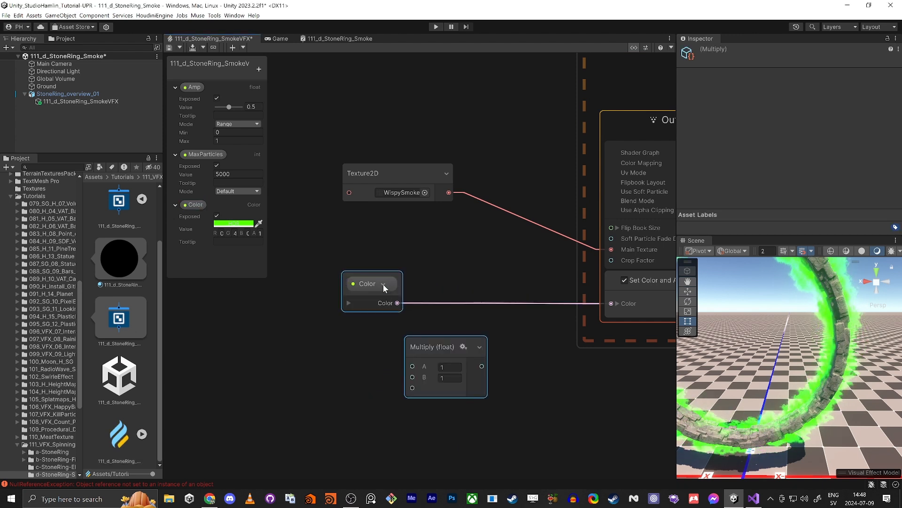
pyautogui.click(348, 303)
pyautogui.moveTo(371, 282); pyautogui.dragTo(347, 261)
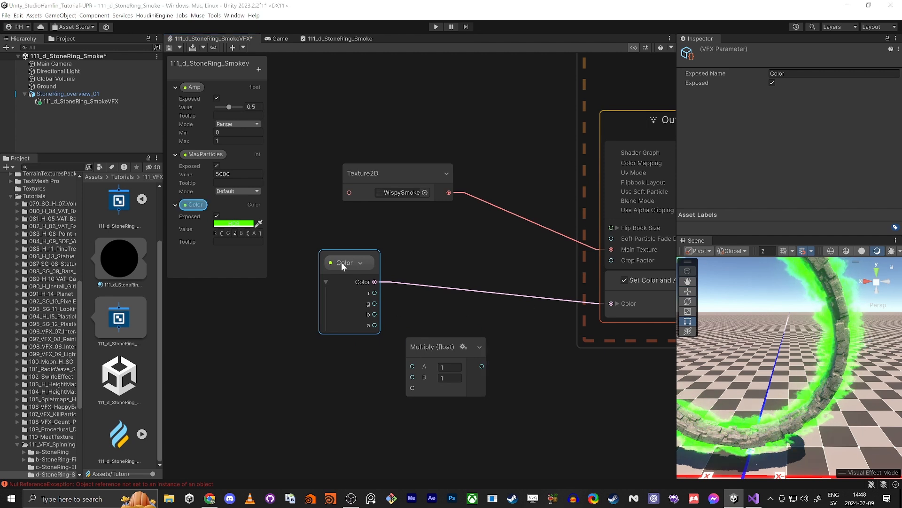
pyautogui.click(471, 262)
pyautogui.press('space')
pyautogui.write('vec')
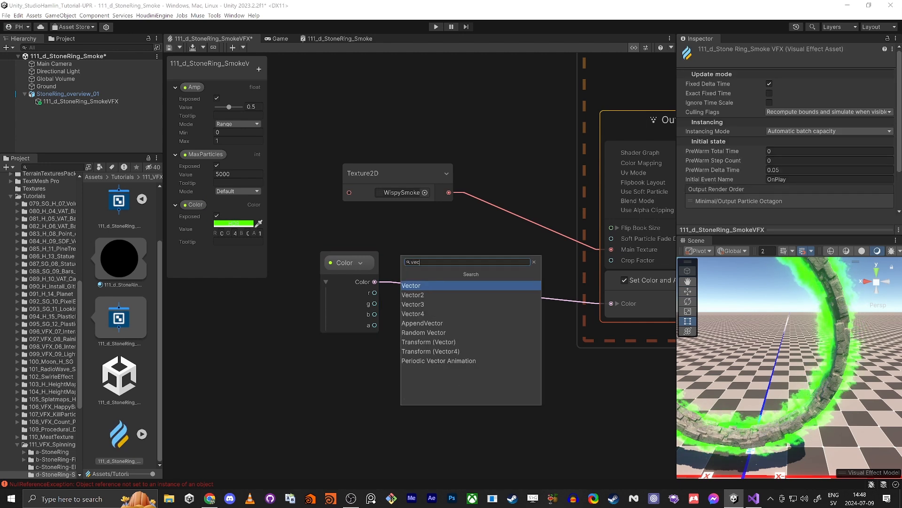
pyautogui.press('Escape')
pyautogui.click(337, 428)
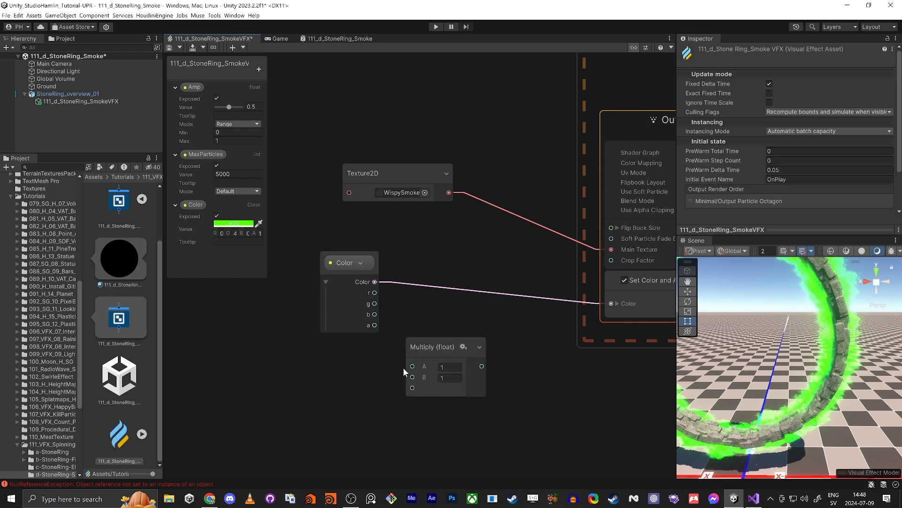
pyautogui.click(463, 347)
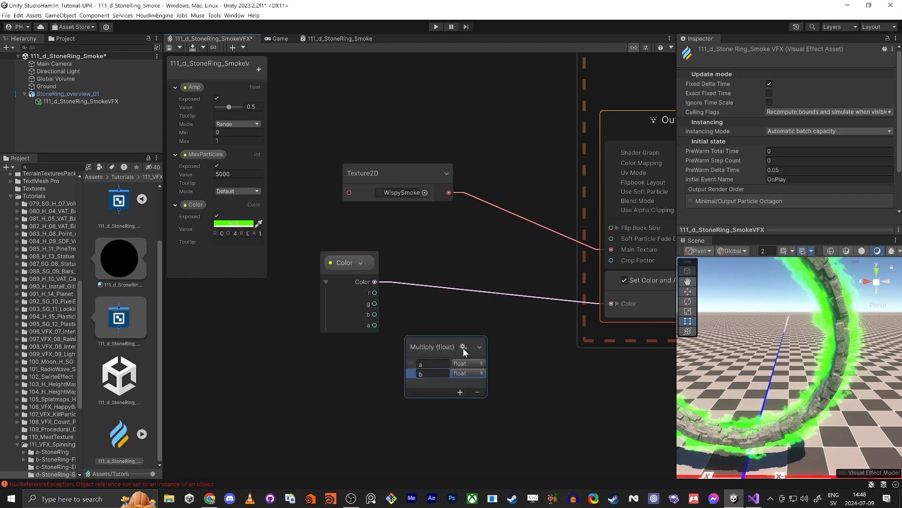
pyautogui.click(358, 278)
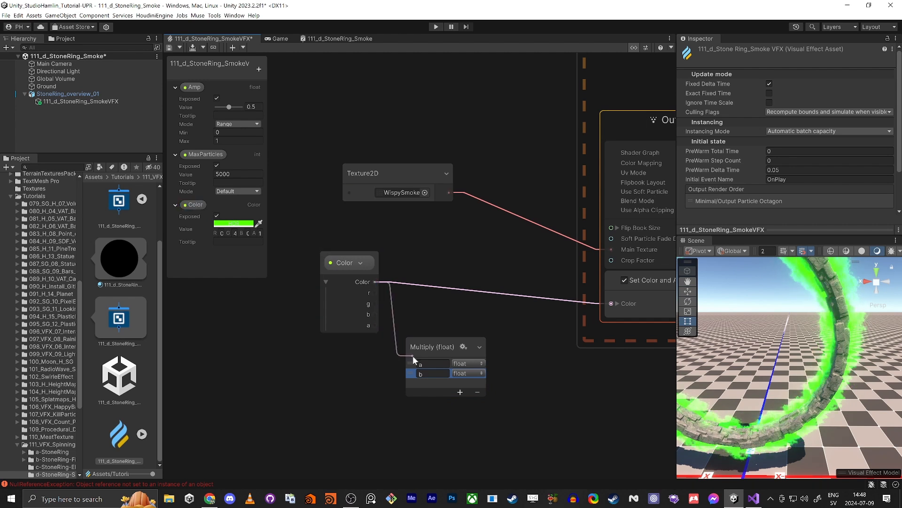
pyautogui.moveTo(412, 356); pyautogui.dragTo(411, 314)
pyautogui.click(514, 325)
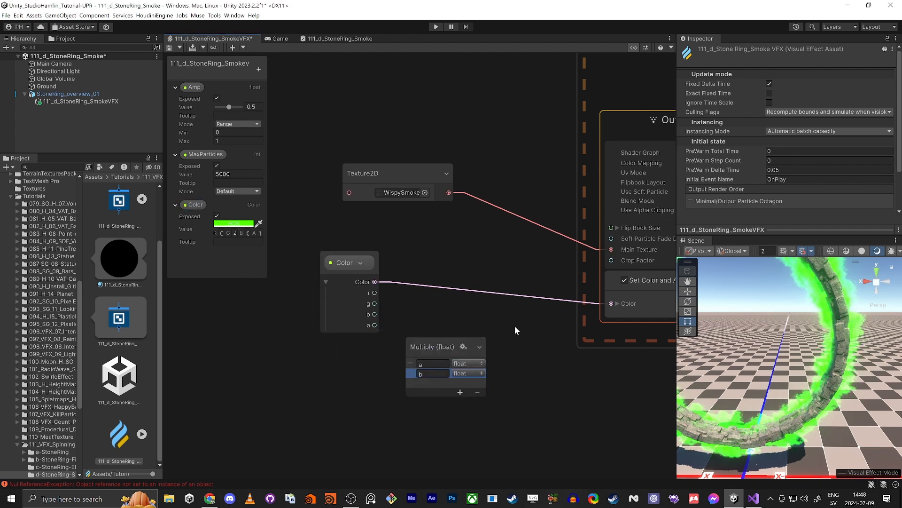
pyautogui.click(466, 346)
pyautogui.moveTo(447, 346); pyautogui.dragTo(467, 325)
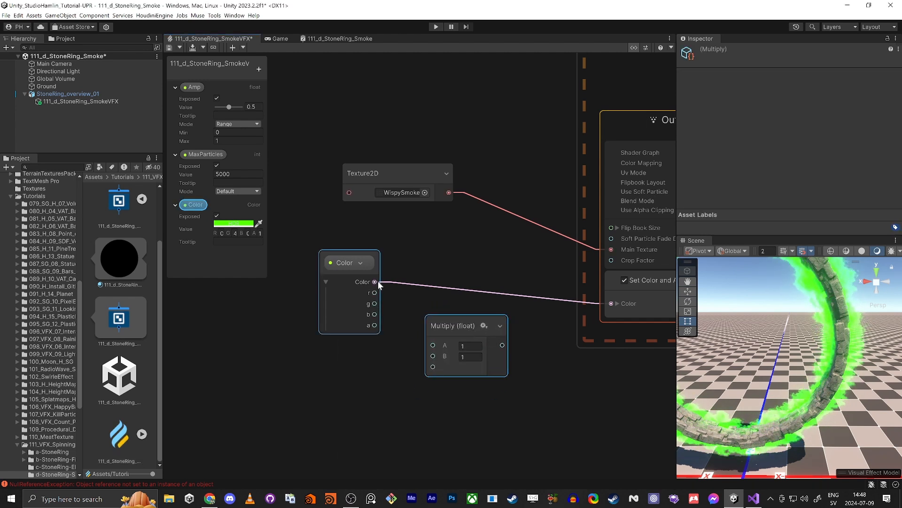
pyautogui.moveTo(378, 281); pyautogui.dragTo(433, 346)
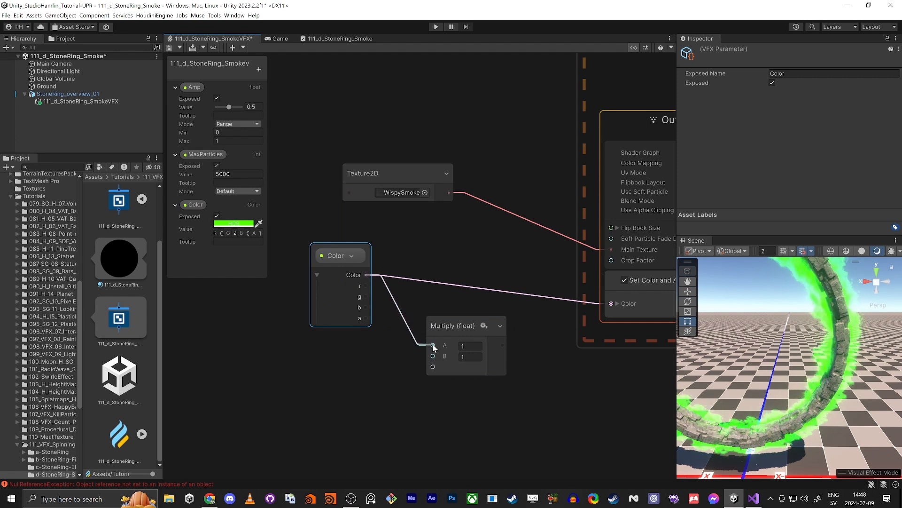
pyautogui.moveTo(538, 322); pyautogui.dragTo(497, 323)
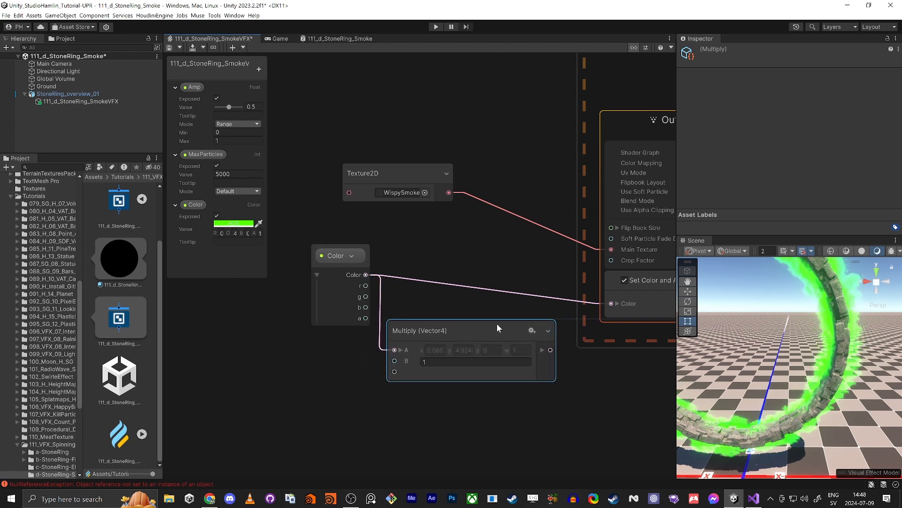
pyautogui.click(400, 350)
pyautogui.moveTo(351, 389); pyautogui.dragTo(422, 356, button='middle')
# - Move the Color node aside, then delete the Multiply node and the Color node's link to the output's Color input
pyautogui.moveTo(408, 228); pyautogui.dragTo(344, 235)
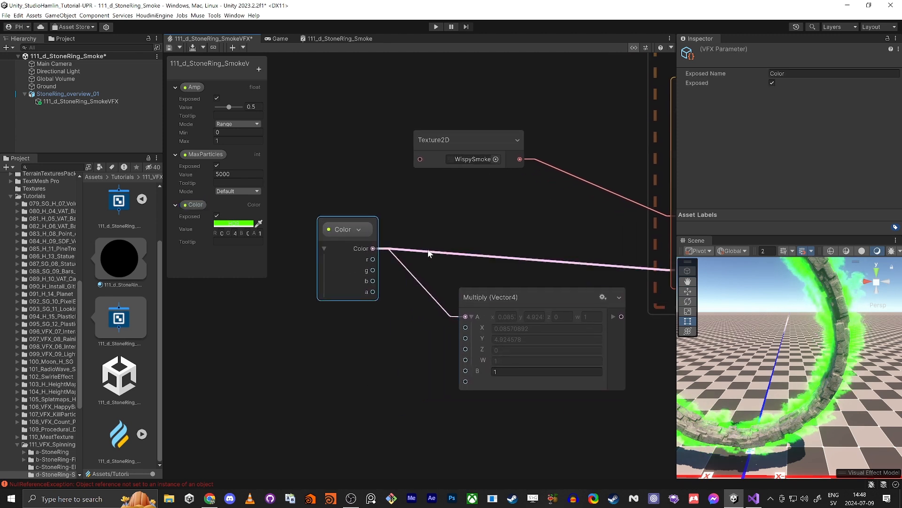
pyautogui.click(529, 299)
pyautogui.press('Delete')
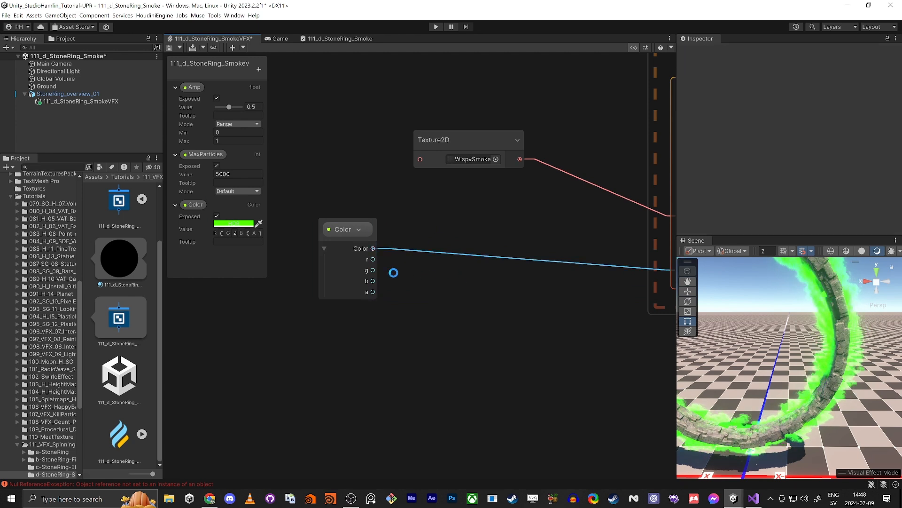
# - Add a Vector4 node, expand it to its X, Y, Z and W inputs, and place it beside the Color node
pyautogui.press('space')
pyautogui.write('v')
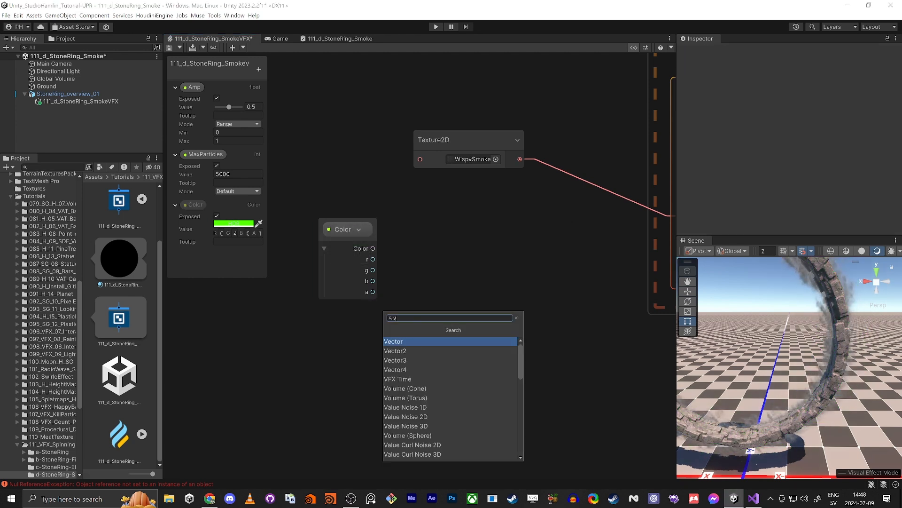
pyautogui.write('ec')
pyautogui.press('Down')
pyautogui.press('Down')
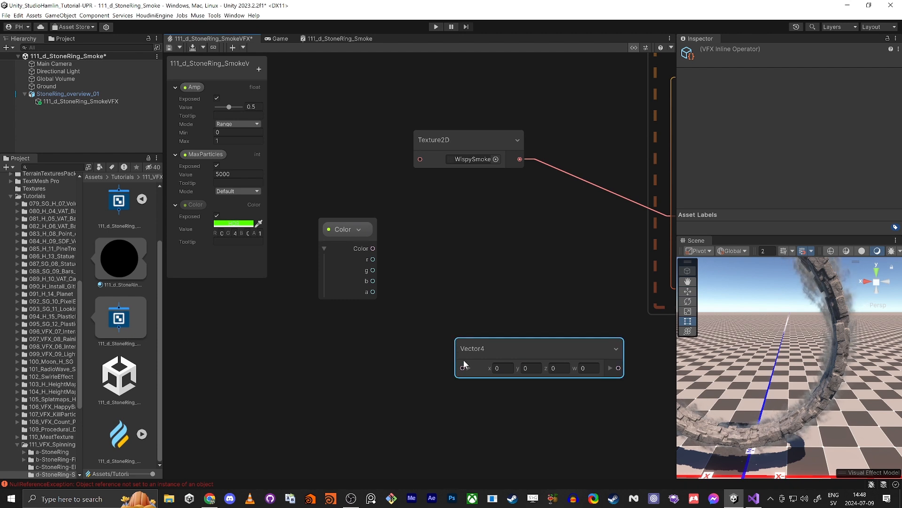
pyautogui.click(468, 369)
pyautogui.moveTo(492, 349); pyautogui.dragTo(444, 255)
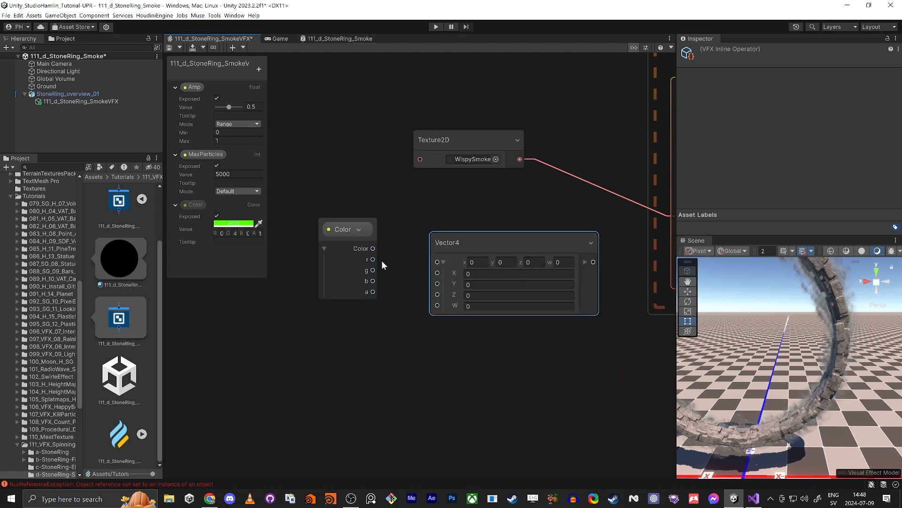
# - Wire the Color node's r, g and b outputs to Vector4's X, Y and Z, and a new Amp property node to W
pyautogui.moveTo(376, 258); pyautogui.dragTo(352, 270)
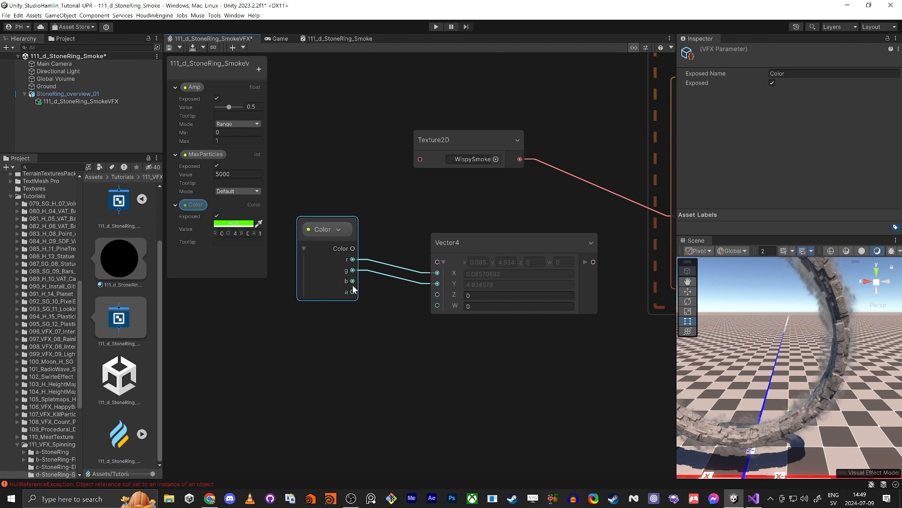
pyautogui.moveTo(440, 297); pyautogui.dragTo(438, 295)
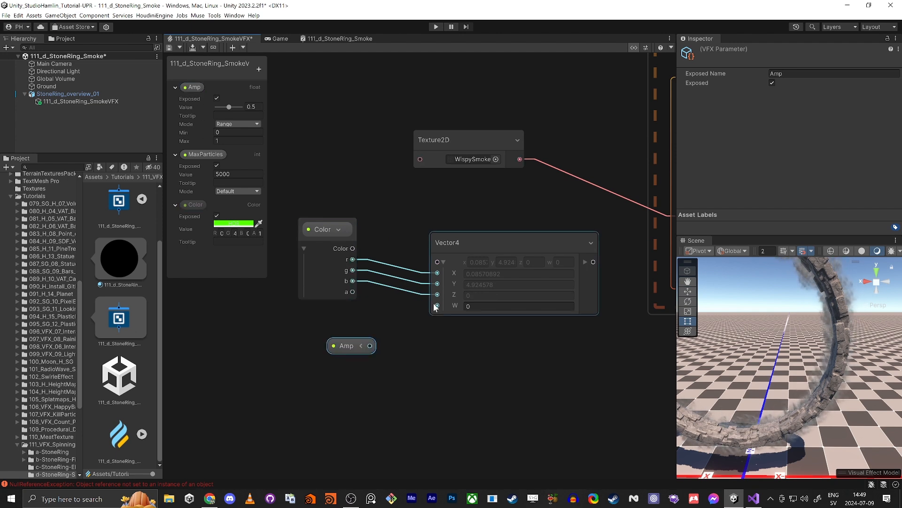
# - Connect Vector4's output to the Color input of Set Color and Alpha, and view the whole ring in the scene
pyautogui.moveTo(538, 369); pyautogui.dragTo(366, 399, button='middle')
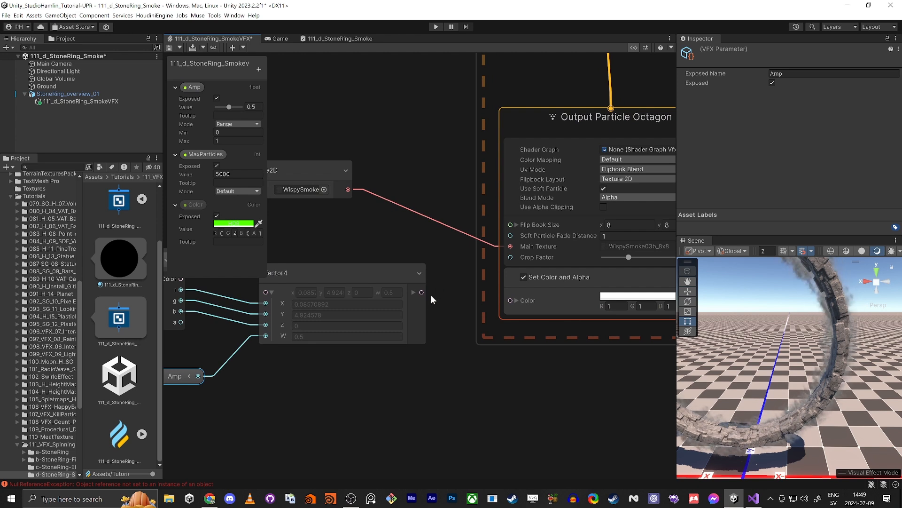
pyautogui.moveTo(453, 280); pyautogui.dragTo(426, 274, button='middle')
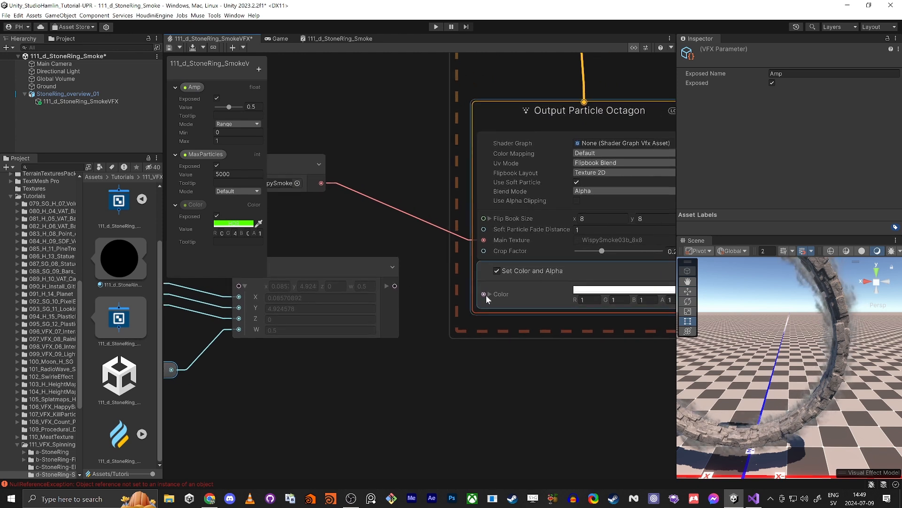
pyautogui.moveTo(484, 294); pyautogui.dragTo(394, 286)
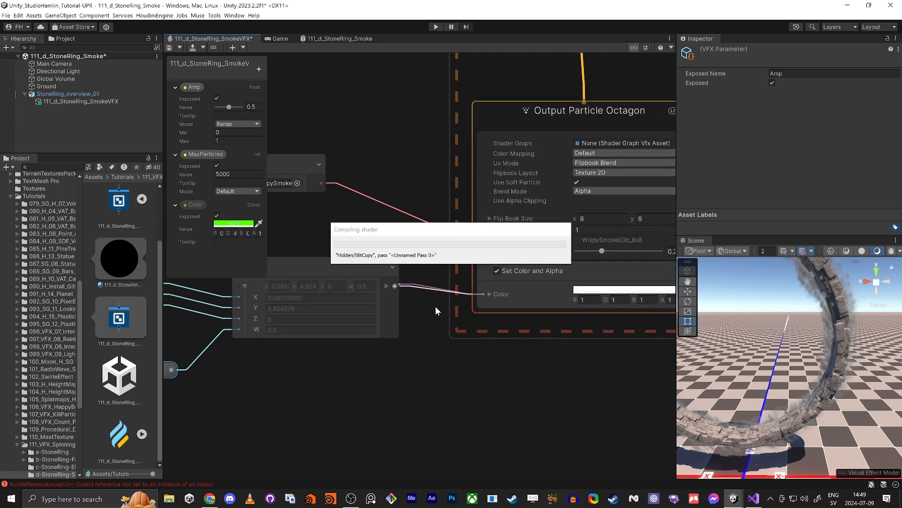
pyautogui.moveTo(784, 335)
pyautogui.keyDown('alt'); pyautogui.mouseDown()
pyautogui.moveTo(804, 332)
pyautogui.moveTo(792, 328)
pyautogui.mouseUp(); pyautogui.keyUp('alt')
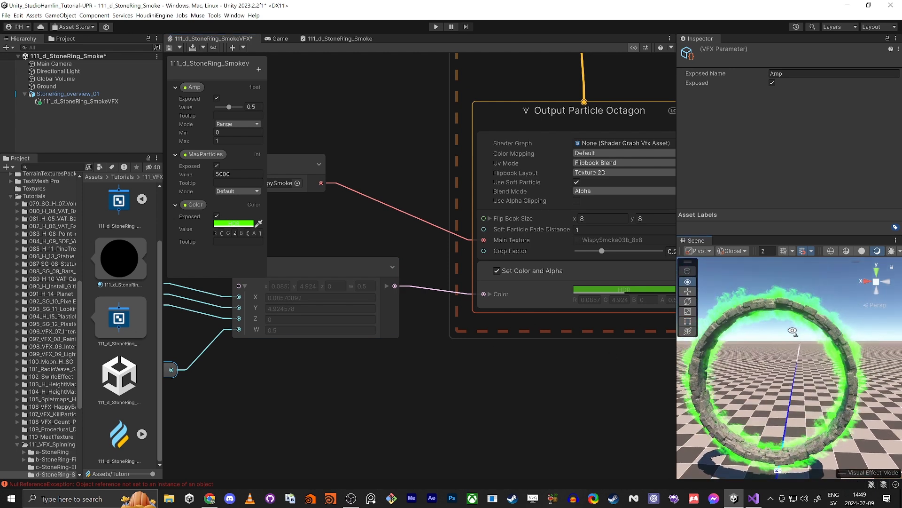
# - Move the Amp node further away from Vector4 and set the exposed Amp value to 1
pyautogui.moveTo(306, 376); pyautogui.dragTo(491, 334, button='middle')
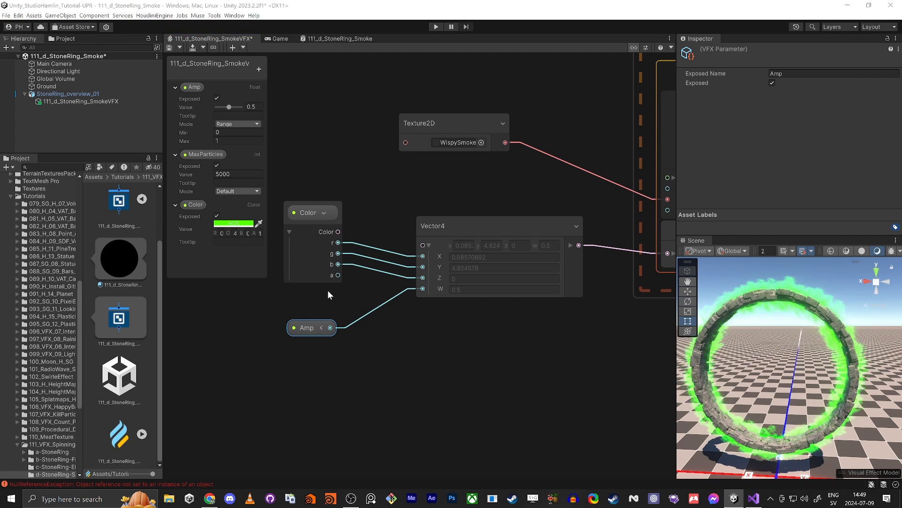
pyautogui.moveTo(318, 329); pyautogui.dragTo(283, 332)
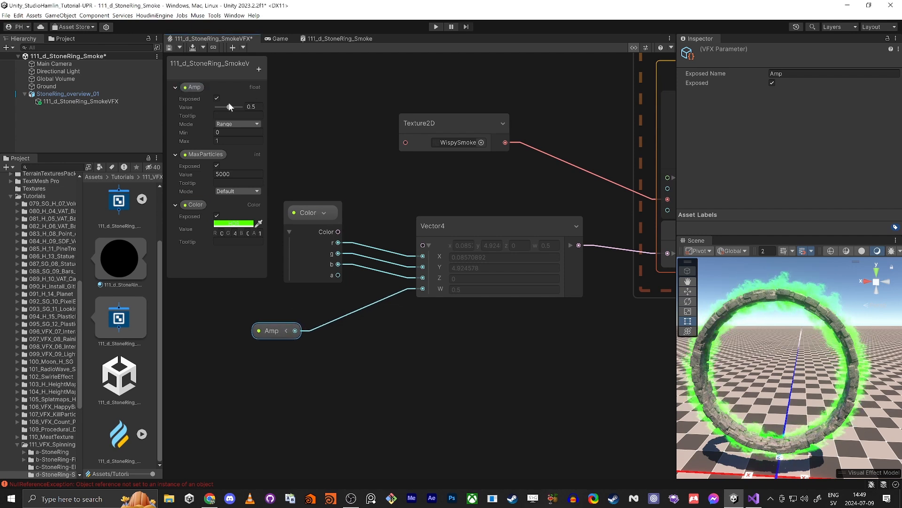
pyautogui.moveTo(229, 107); pyautogui.dragTo(273, 115)
# - Add a Sample Curve node to the graph below the Vector4 node
pyautogui.click(308, 361)
pyautogui.press('space')
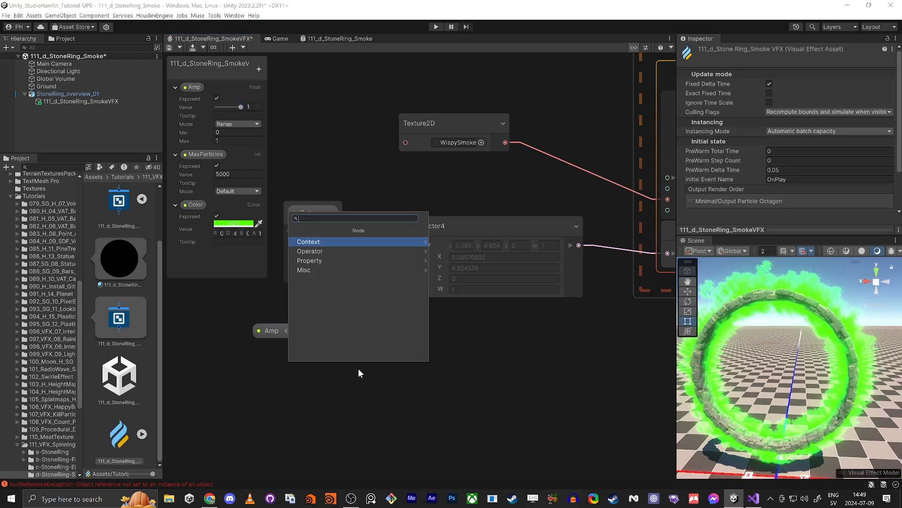
pyautogui.write('sample v')
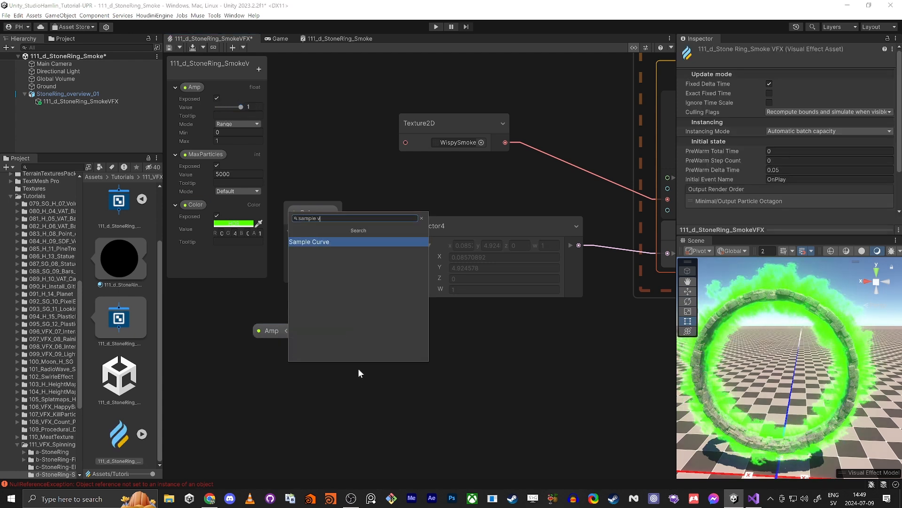
pyautogui.press('Return')
pyautogui.scroll(2, 425, 411)
pyautogui.scroll(1, 425, 414)
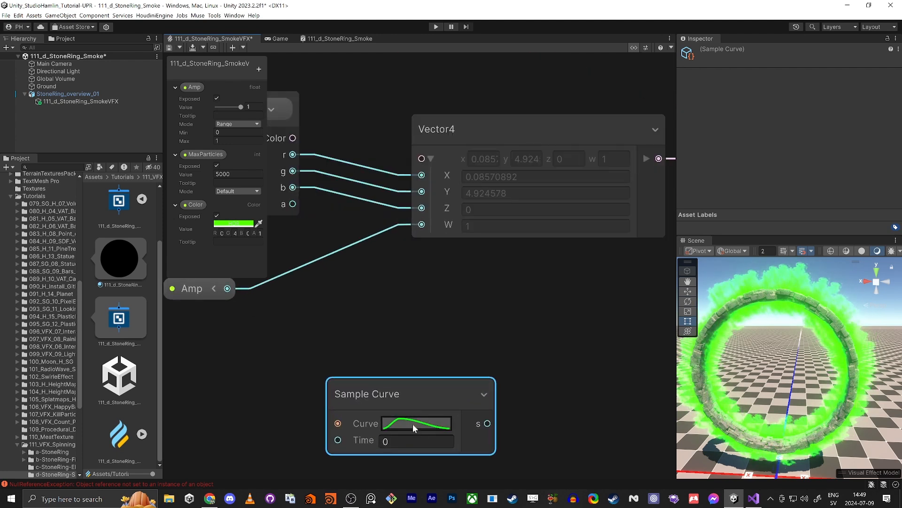
# - Set the Sample Curve's curve to the smooth descending preset that eases from 1 to 0
pyautogui.click(413, 423)
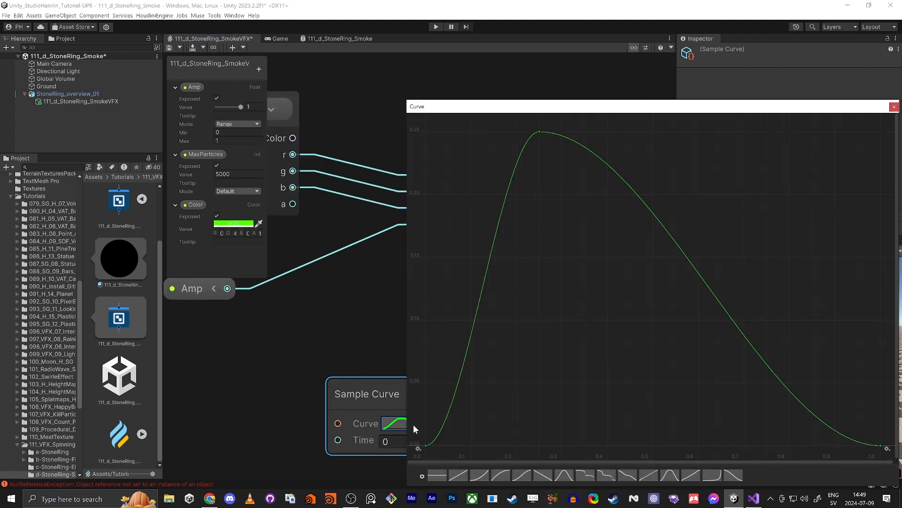
pyautogui.click(730, 476)
pyautogui.scroll(-10, 652, 263)
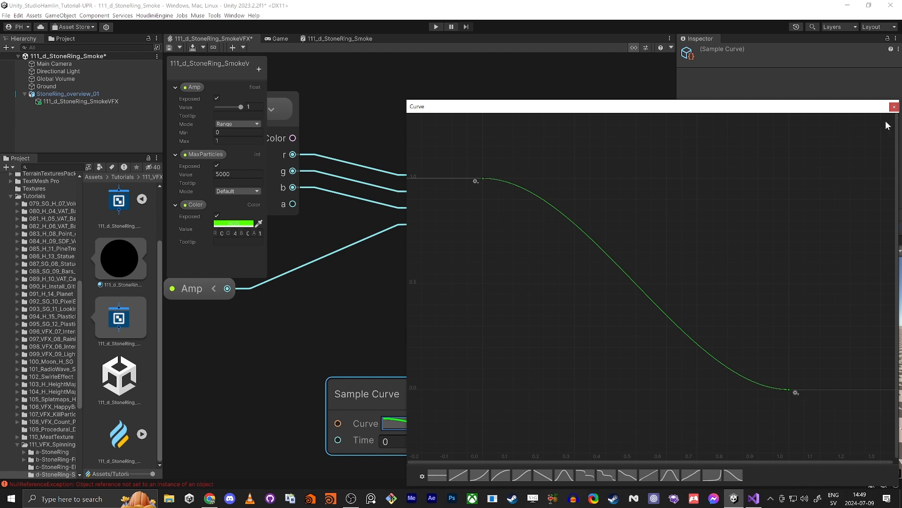
pyautogui.click(895, 108)
# - Wire Amp to Sample Curve's Time and Sample Curve's s output to Vector4's W, then save the graph
pyautogui.moveTo(359, 397); pyautogui.dragTo(338, 301)
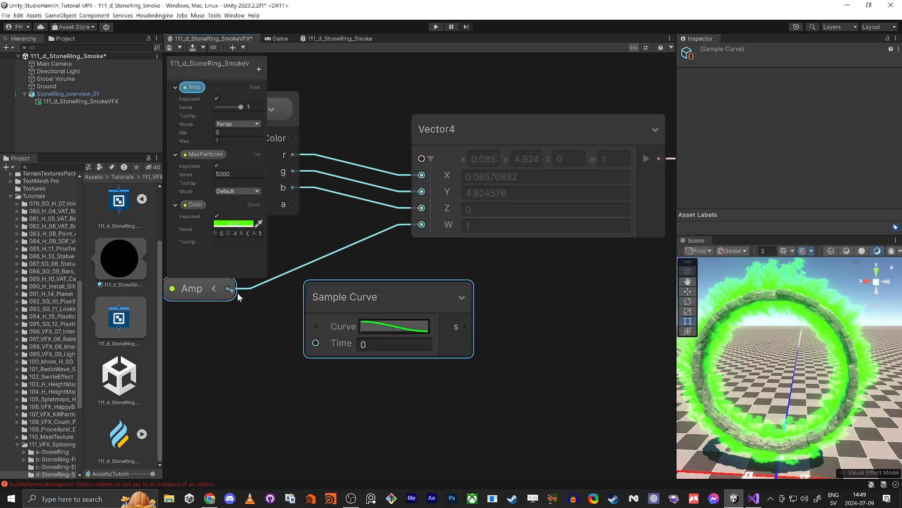
pyautogui.moveTo(227, 288); pyautogui.dragTo(316, 343)
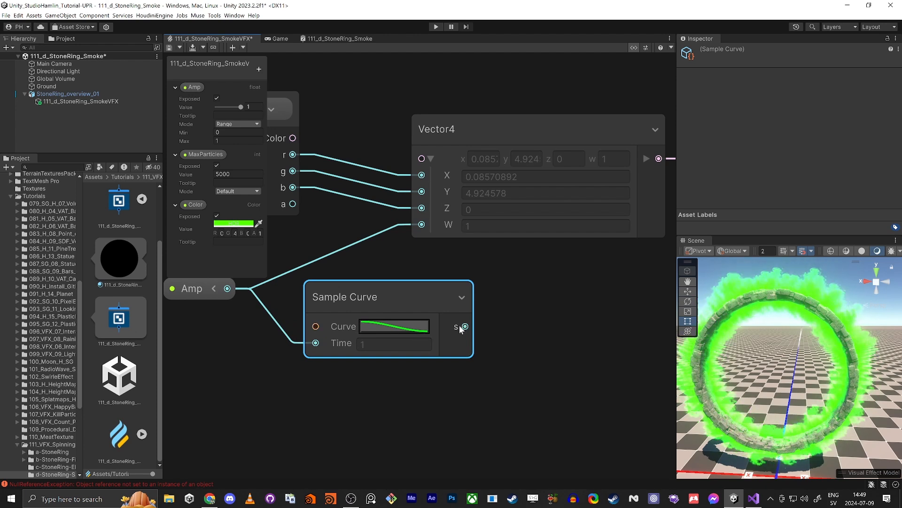
pyautogui.moveTo(460, 326); pyautogui.dragTo(419, 248)
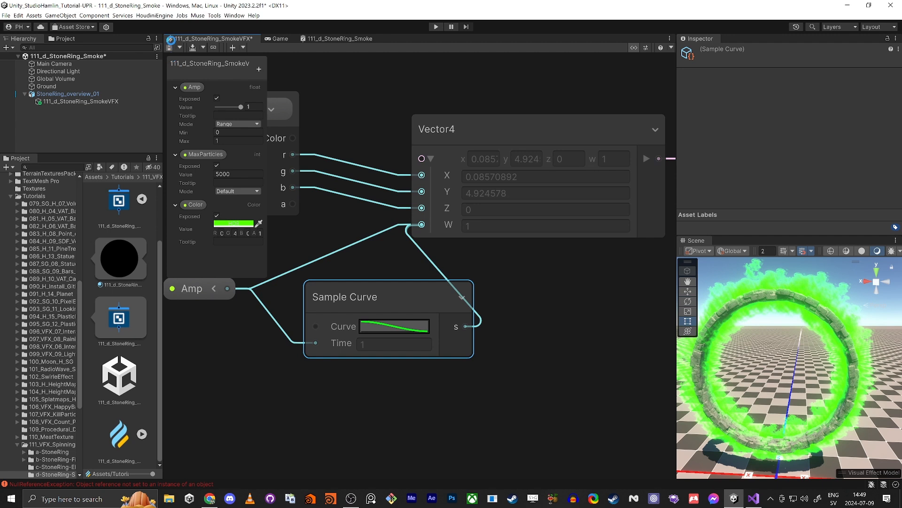
pyautogui.click(170, 48)
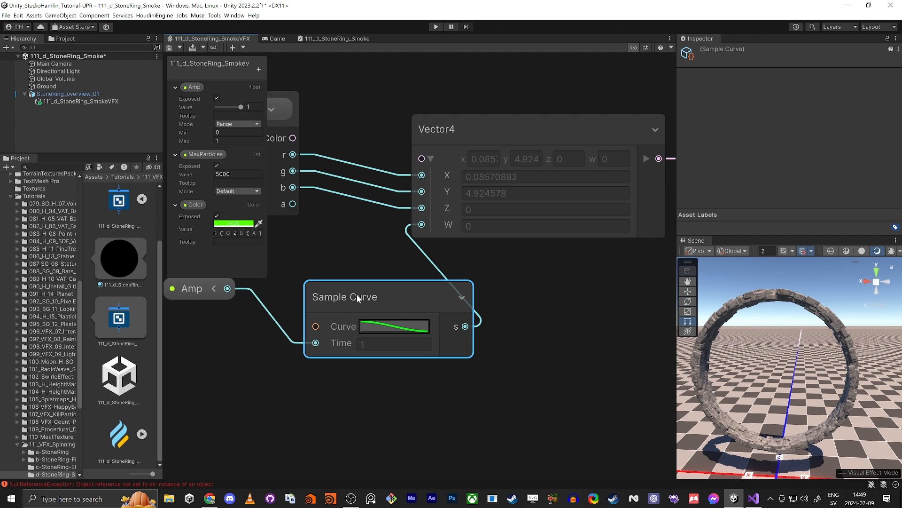
# - Delete the Amp node feeding Sample Curve's Time, and reposition Sample Curve below the Color node
pyautogui.moveTo(356, 295); pyautogui.dragTo(321, 298)
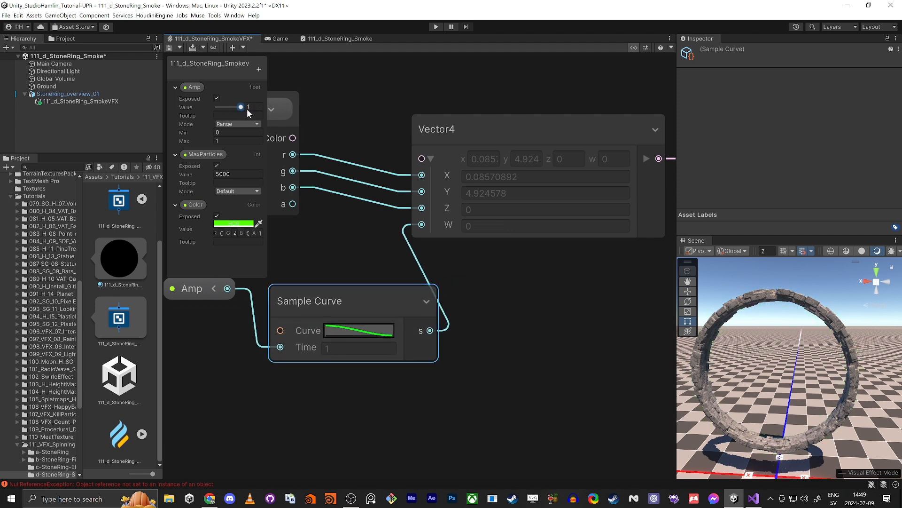
pyautogui.moveTo(248, 110)
pyautogui.mouseDown()
pyautogui.moveTo(232, 108)
pyautogui.moveTo(249, 113)
pyautogui.mouseUp()
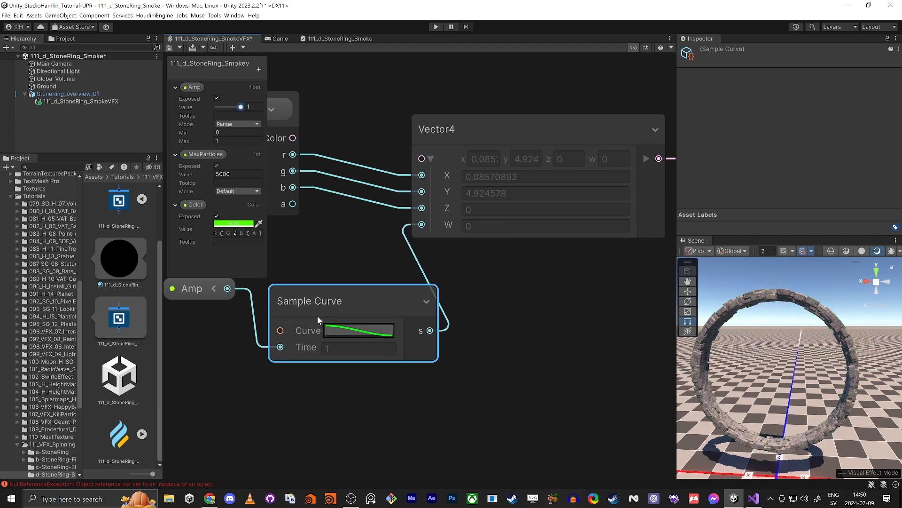
pyautogui.moveTo(260, 374); pyautogui.dragTo(507, 345, button='middle')
pyautogui.click(439, 263)
pyautogui.press('Delete')
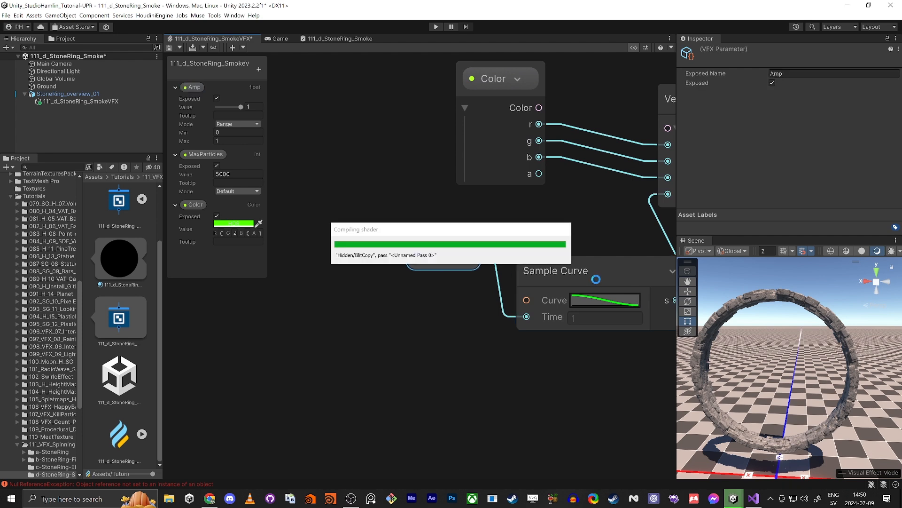
pyautogui.moveTo(599, 266); pyautogui.dragTo(528, 265)
# - Add an Age Over Lifetime [0..1] node and connect its t output to Sample Curve's Time
pyautogui.click(378, 373)
pyautogui.press('space')
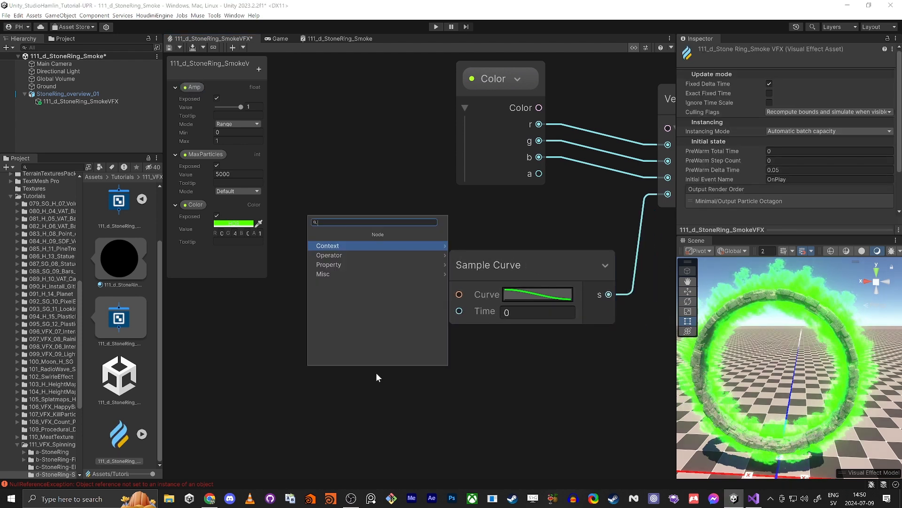
pyautogui.write('age')
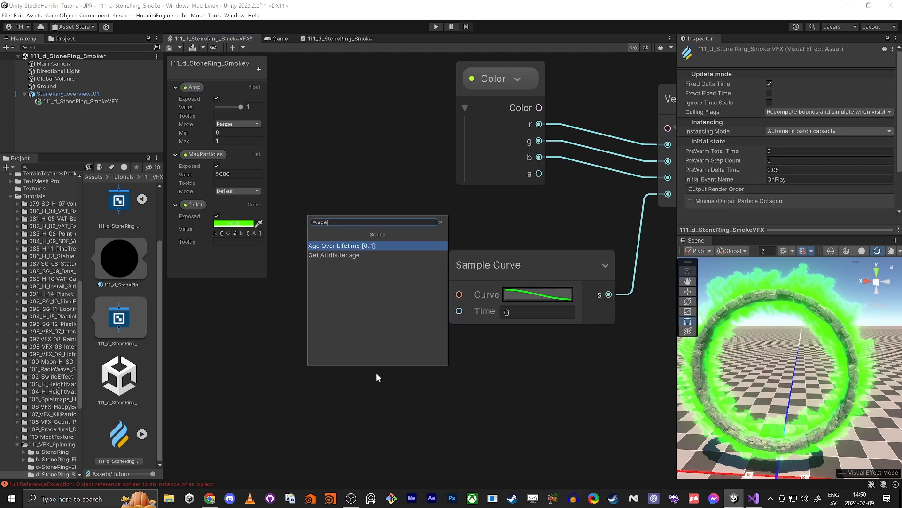
pyautogui.press('Return')
pyautogui.moveTo(436, 411); pyautogui.dragTo(284, 324)
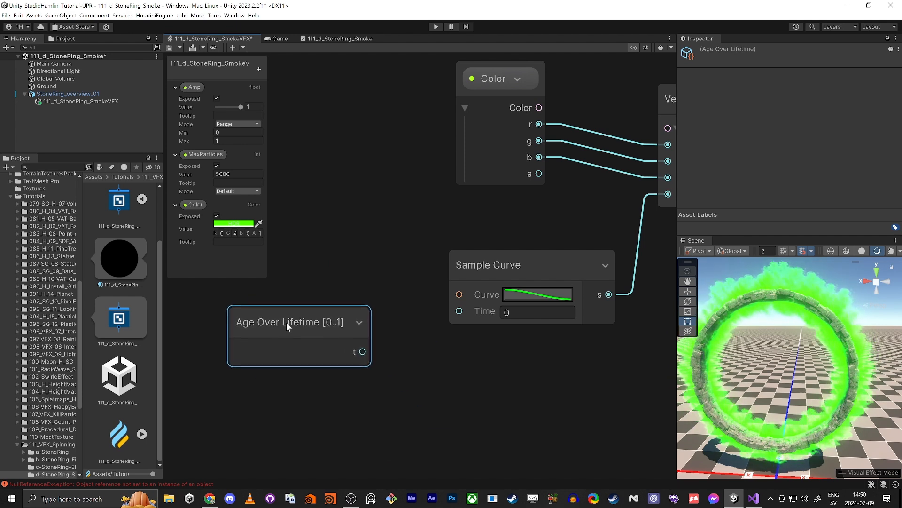
pyautogui.moveTo(363, 351); pyautogui.dragTo(460, 312)
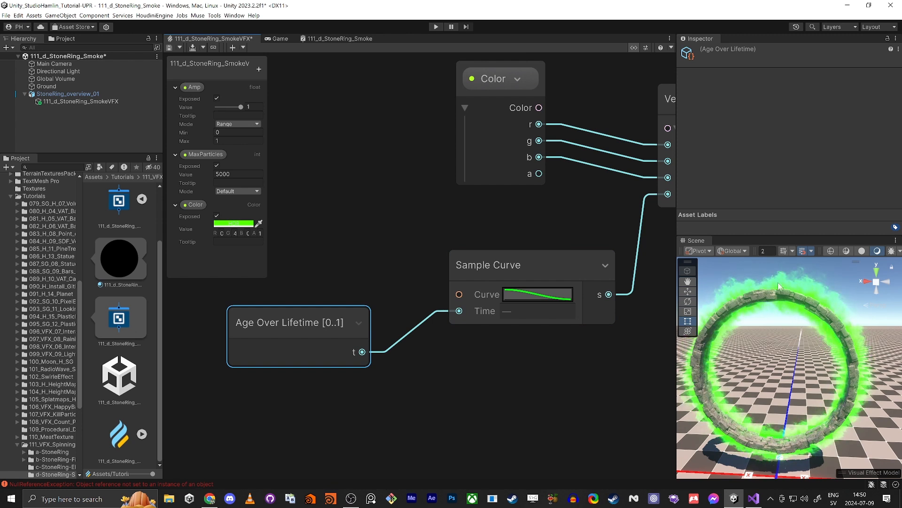
# - Tidy the graph by moving Age Over Lifetime closer to Sample Curve and shifting the Color node beside Vector4
pyautogui.scroll(-3, 401, 404)
pyautogui.moveTo(300, 376); pyautogui.dragTo(413, 372)
pyautogui.moveTo(419, 243); pyautogui.dragTo(425, 256)
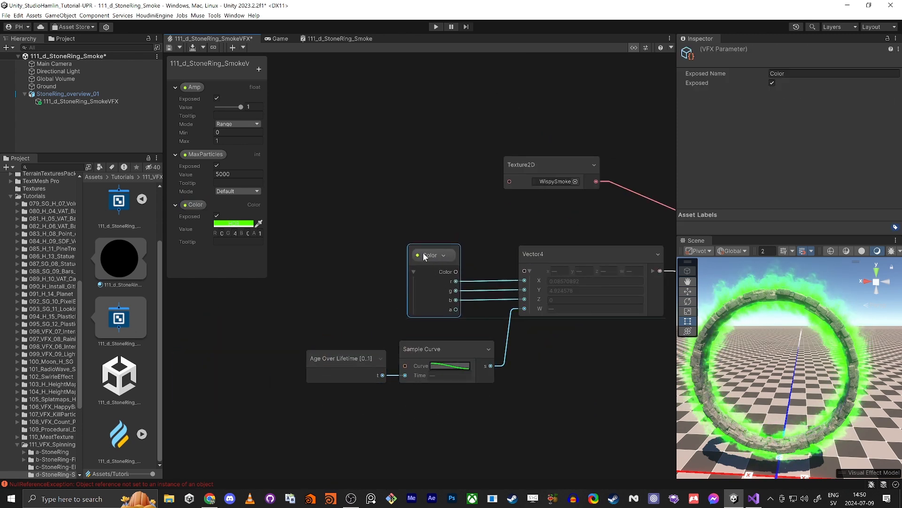
pyautogui.moveTo(556, 222); pyautogui.dragTo(397, 312, button='middle')
pyautogui.scroll(-3, 405, 264)
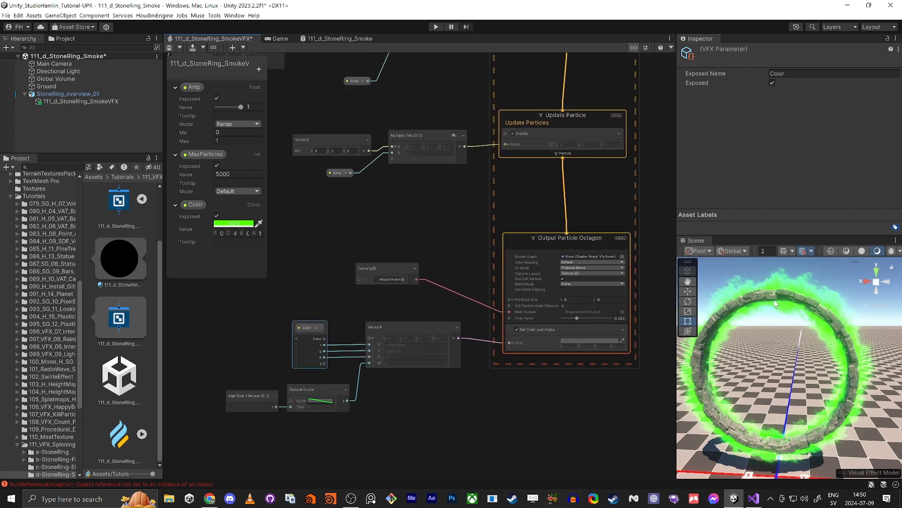
# - Set the exposed Color property's default to a softer green, RGB 28, 207, 24, with an HDR intensity of 1
pyautogui.click(235, 223)
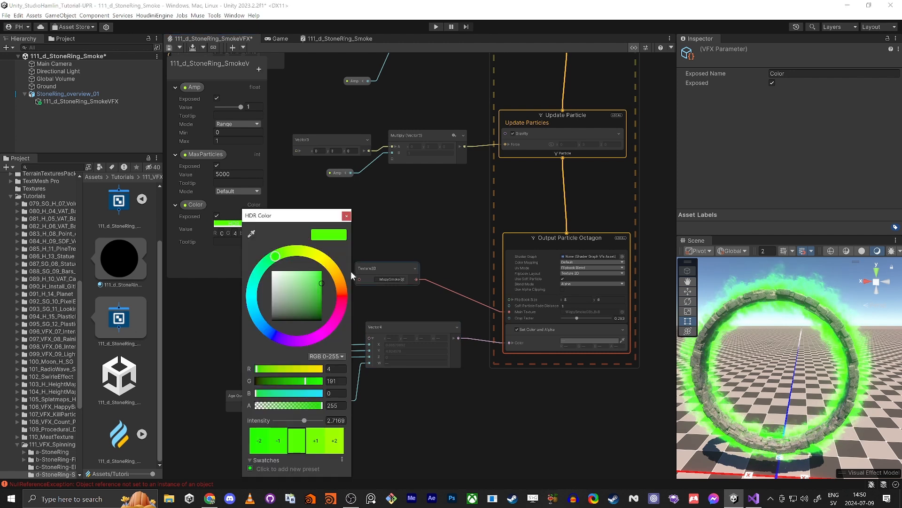
pyautogui.click(339, 421)
pyautogui.write('1')
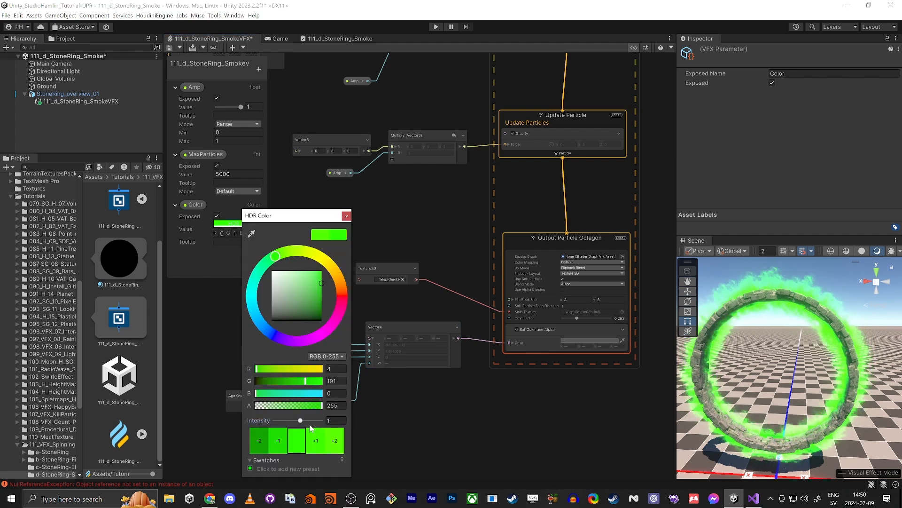
pyautogui.moveTo(318, 283)
pyautogui.mouseDown()
pyautogui.moveTo(321, 273)
pyautogui.moveTo(320, 319)
pyautogui.moveTo(318, 303)
pyautogui.mouseUp()
pyautogui.click(346, 215)
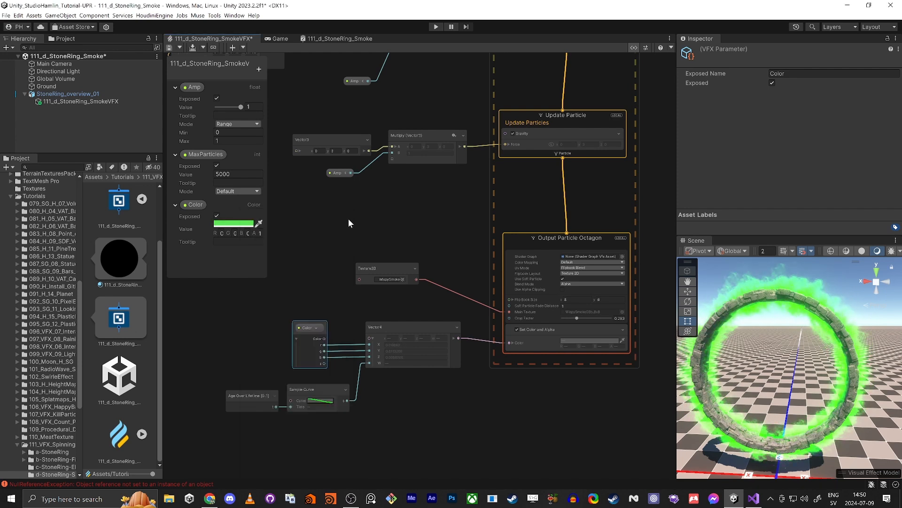
pyautogui.click(240, 224)
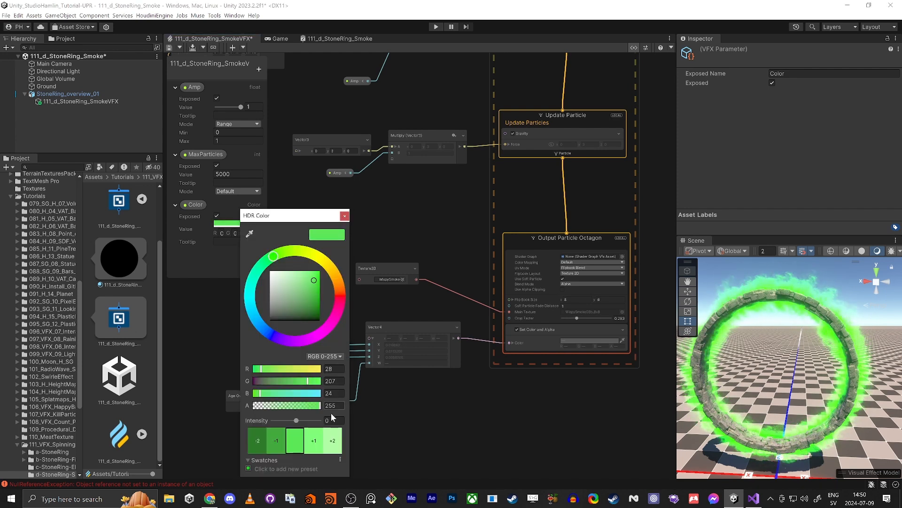
pyautogui.moveTo(295, 420); pyautogui.dragTo(297, 420)
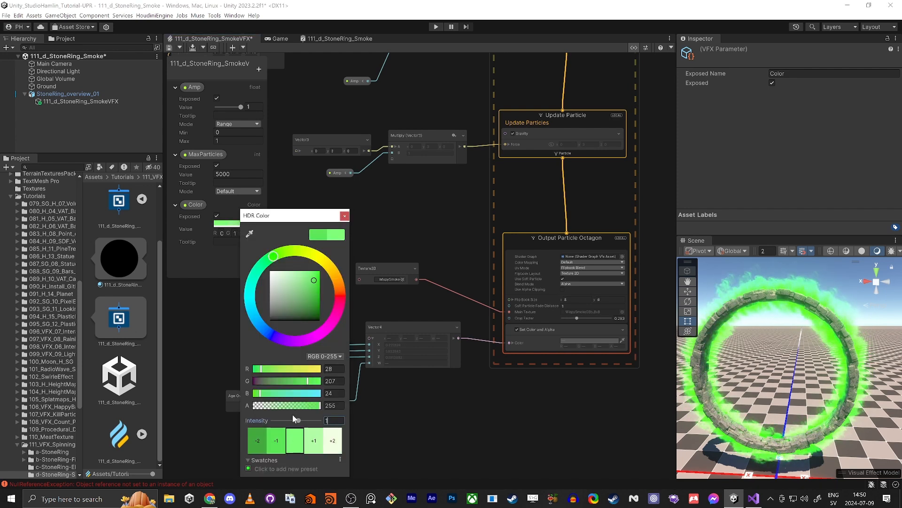
pyautogui.click(344, 216)
# - Set the HDR intensity of the scene object 111_d_StoneRing_SmokeVFX's Color property to 1, and enlarge the Scene view
pyautogui.click(61, 101)
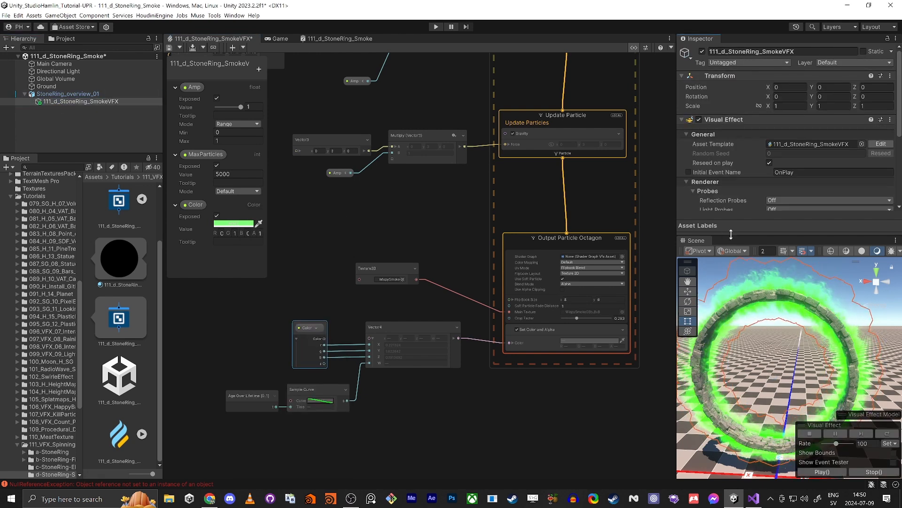
pyautogui.moveTo(732, 232); pyautogui.dragTo(740, 380)
pyautogui.click(835, 308)
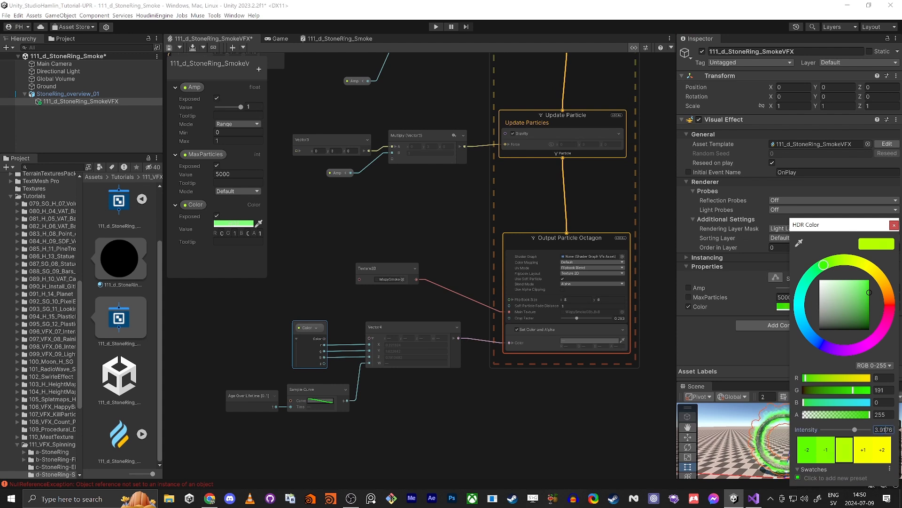
pyautogui.write('3.1')
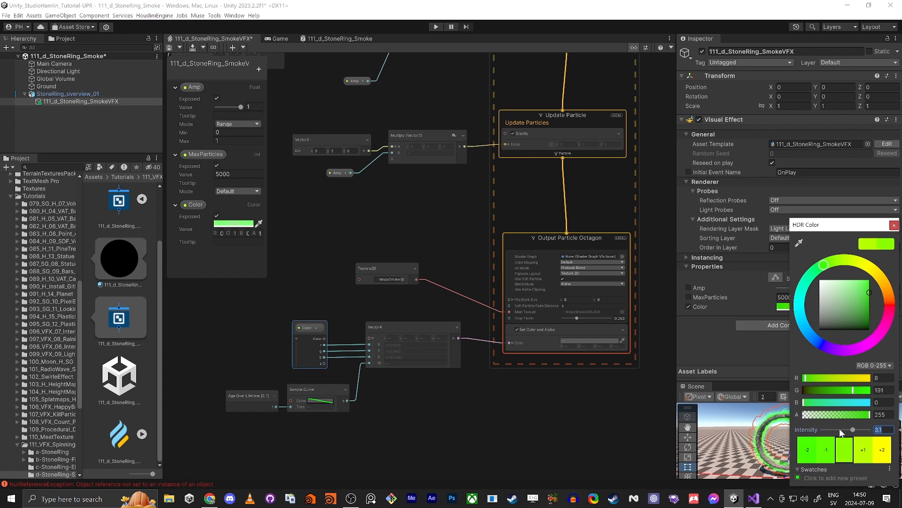
pyautogui.write('1')
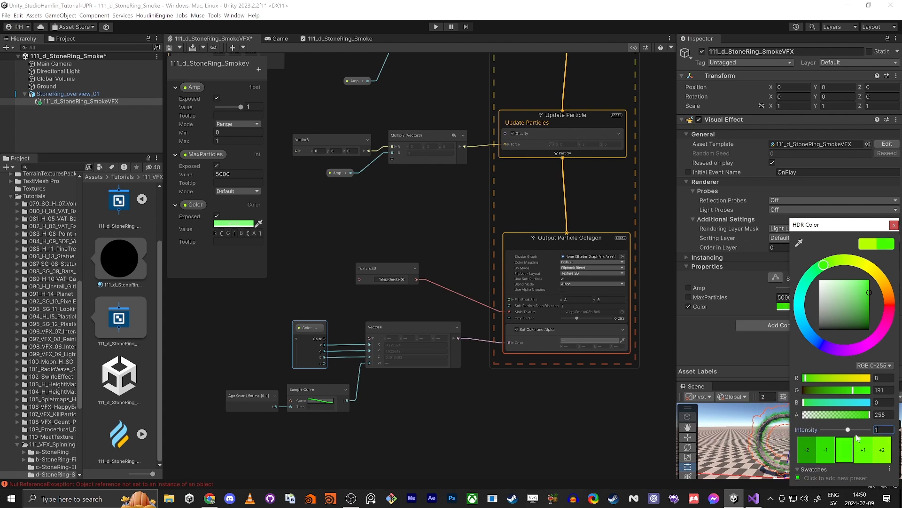
pyautogui.click(893, 225)
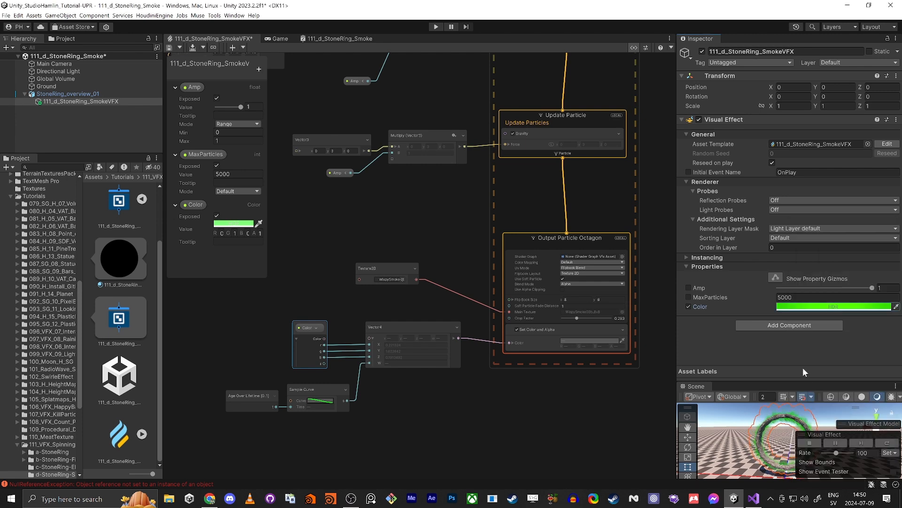
pyautogui.moveTo(816, 382); pyautogui.dragTo(800, 57)
pyautogui.moveTo(816, 226)
pyautogui.mouseDown(button='right')
pyautogui.moveTo(835, 242)
pyautogui.moveTo(815, 214)
pyautogui.mouseUp(button='right')
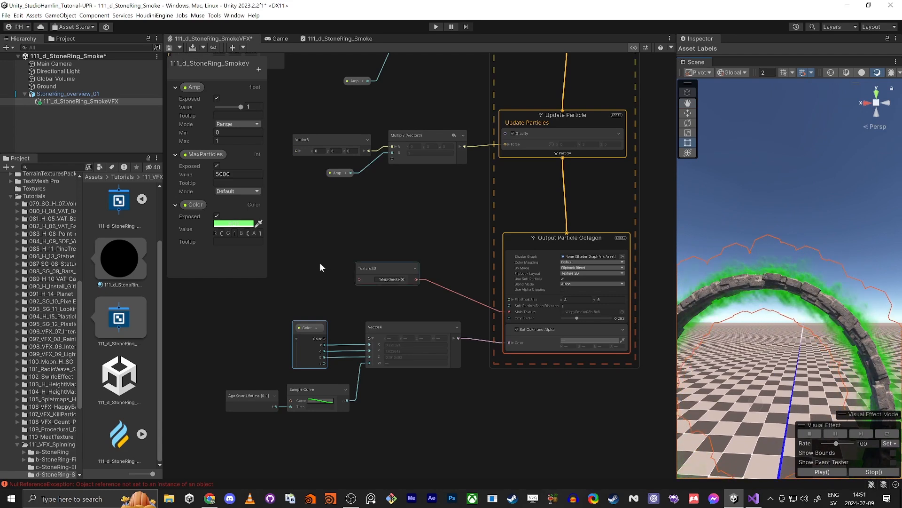
pyautogui.click(777, 286)
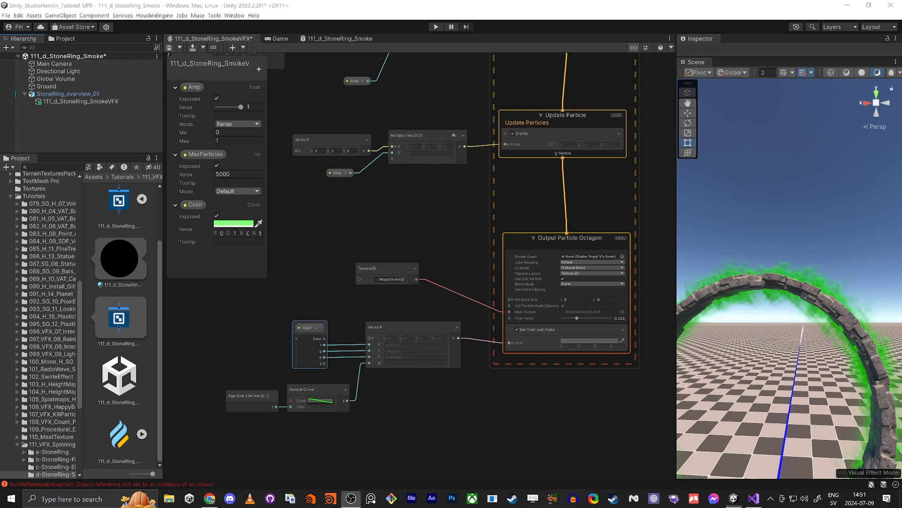
# - Add a Linear Drag block to the Update Particle context
pyautogui.click(395, 228)
pyautogui.moveTo(443, 211); pyautogui.dragTo(425, 255, button='middle')
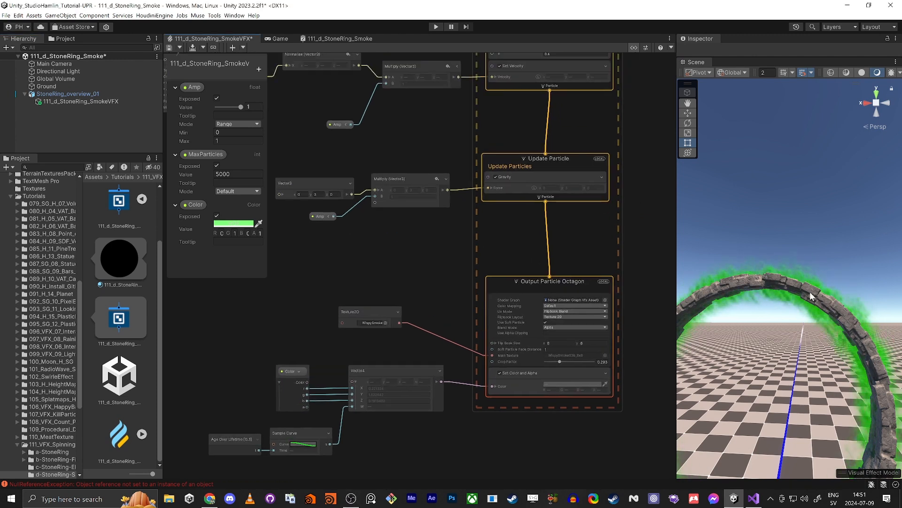
pyautogui.scroll(5, 770, 290)
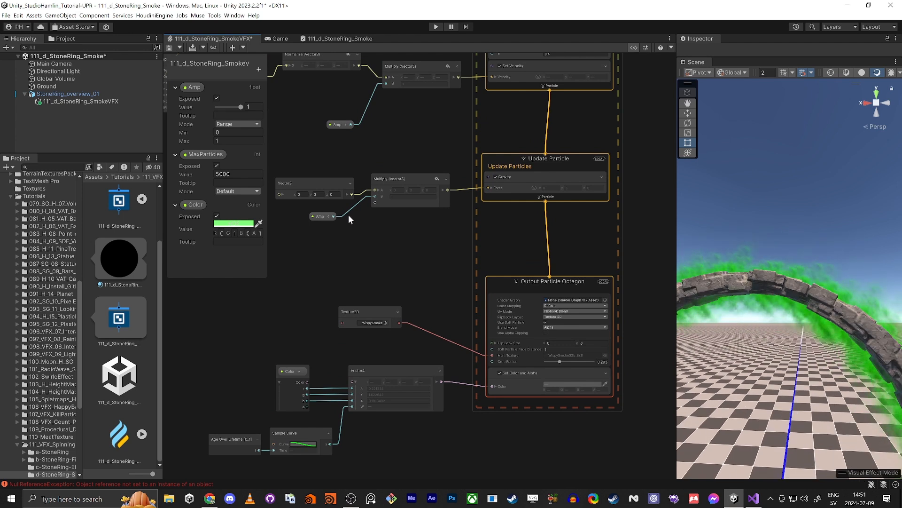
pyautogui.click(500, 159)
pyautogui.press('space')
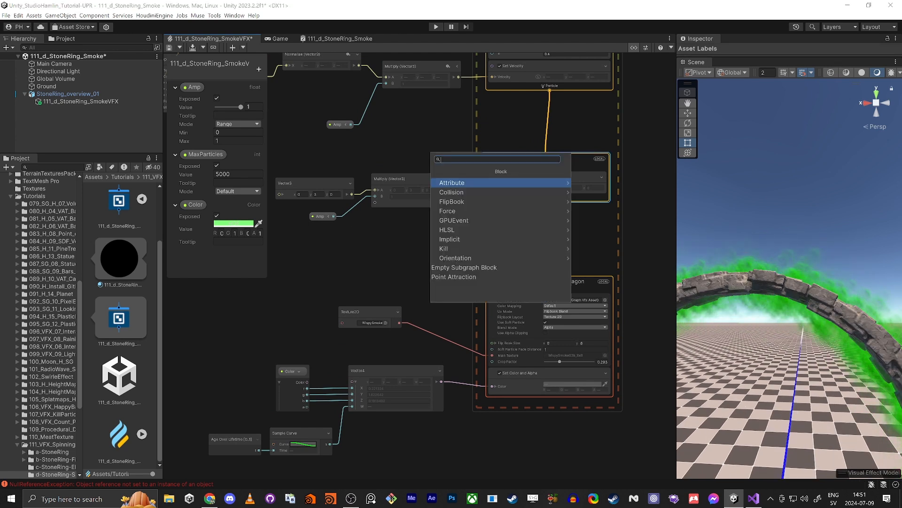
pyautogui.write('line')
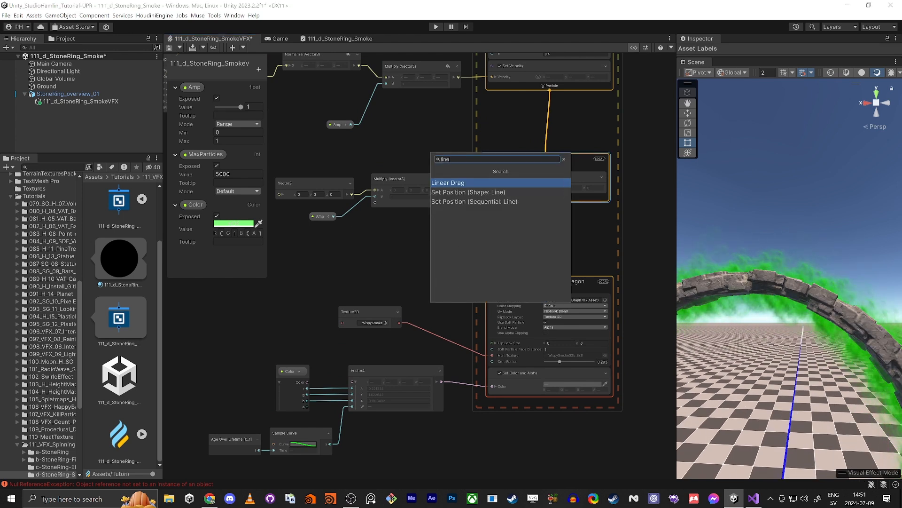
pyautogui.press('Return')
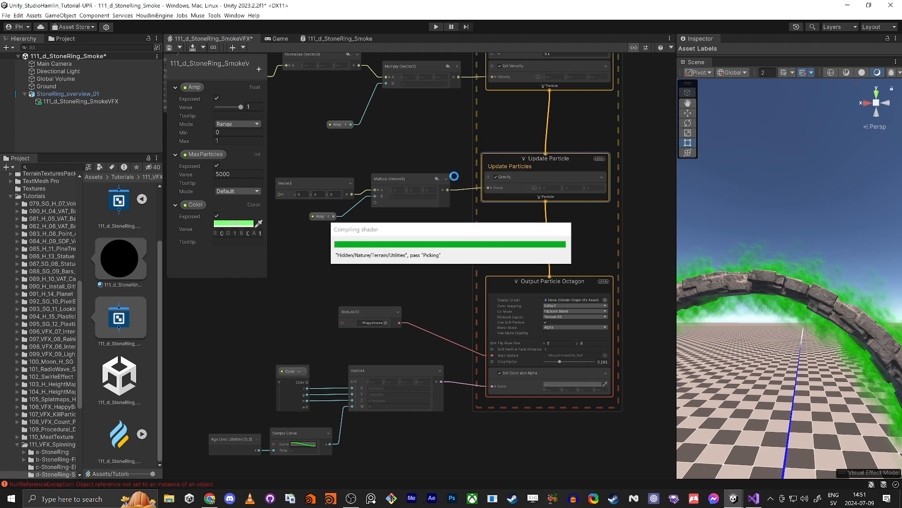
# - Add a Remap node below the gravity Multiply node and connect a duplicated Amp node to its Input
pyautogui.click(409, 248)
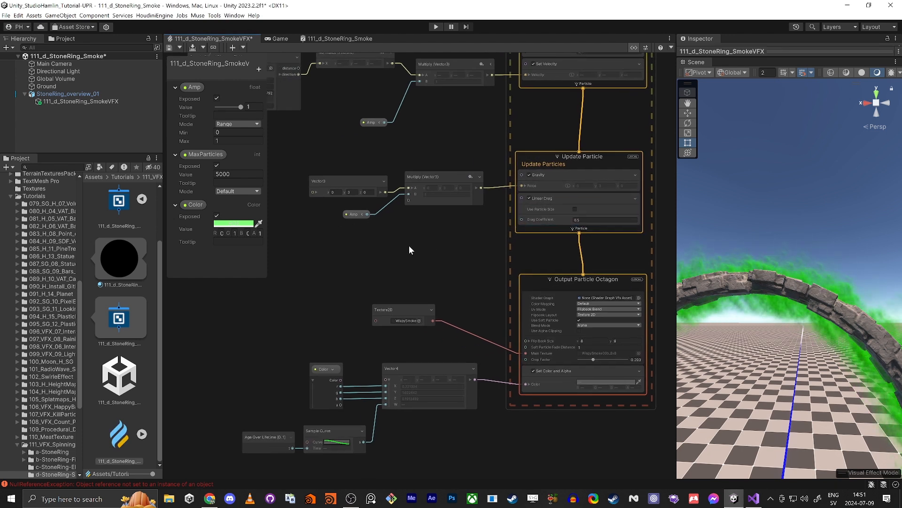
pyautogui.press('space')
pyautogui.write('remap')
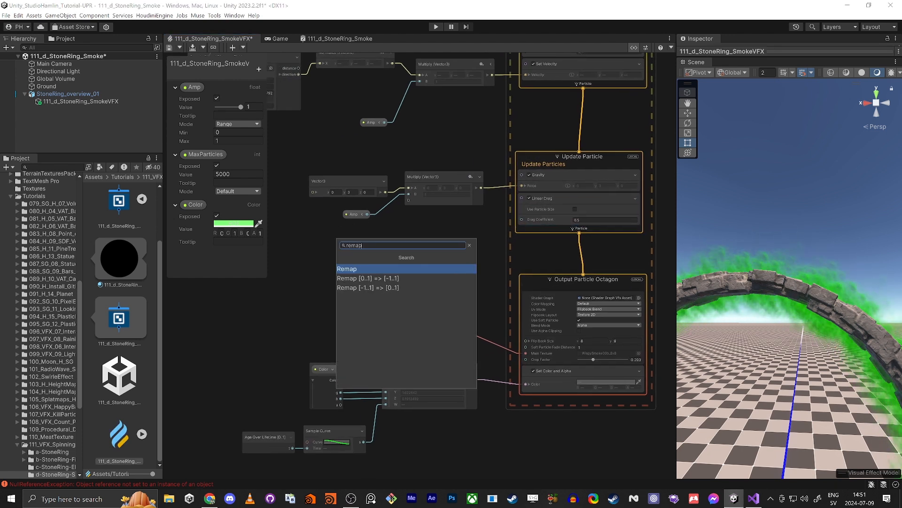
pyautogui.press('Return')
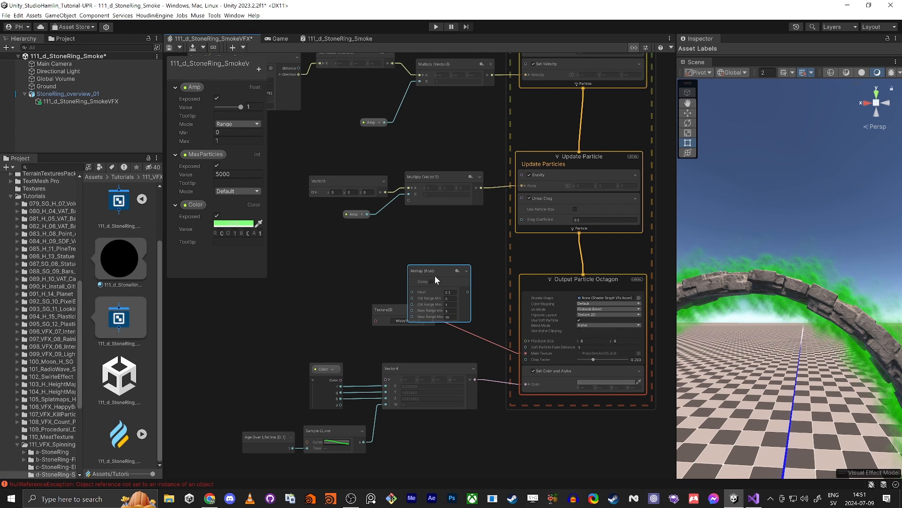
pyautogui.moveTo(435, 279); pyautogui.dragTo(433, 246)
pyautogui.scroll(3, 361, 213)
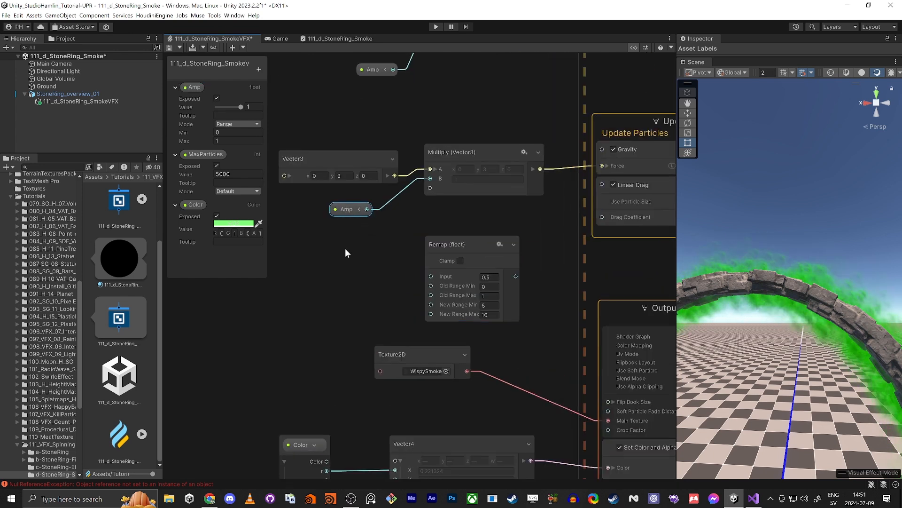
pyautogui.hotkey('ctrl', 'd')
pyautogui.moveTo(358, 268); pyautogui.dragTo(431, 277)
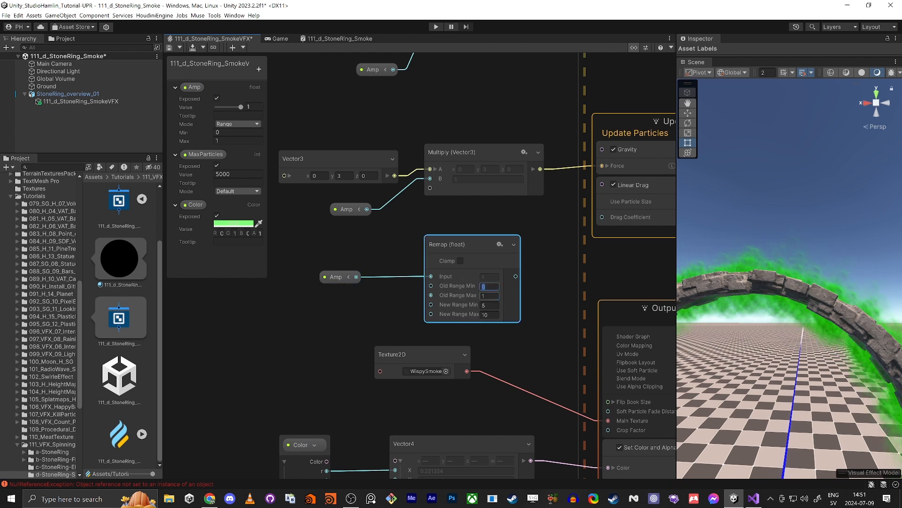
pyautogui.moveTo(340, 282); pyautogui.dragTo(358, 280)
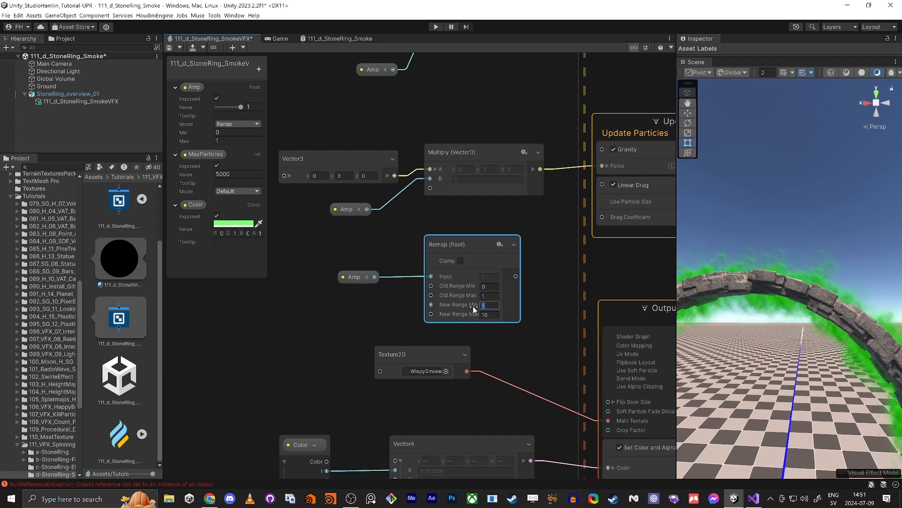
# - Set Remap's New Range Min to 10 and New Range Max to 1, and connect its output to Linear Drag's Drag Coefficient
pyautogui.scroll(1, 539, 246)
pyautogui.moveTo(575, 235); pyautogui.dragTo(495, 230, button='middle')
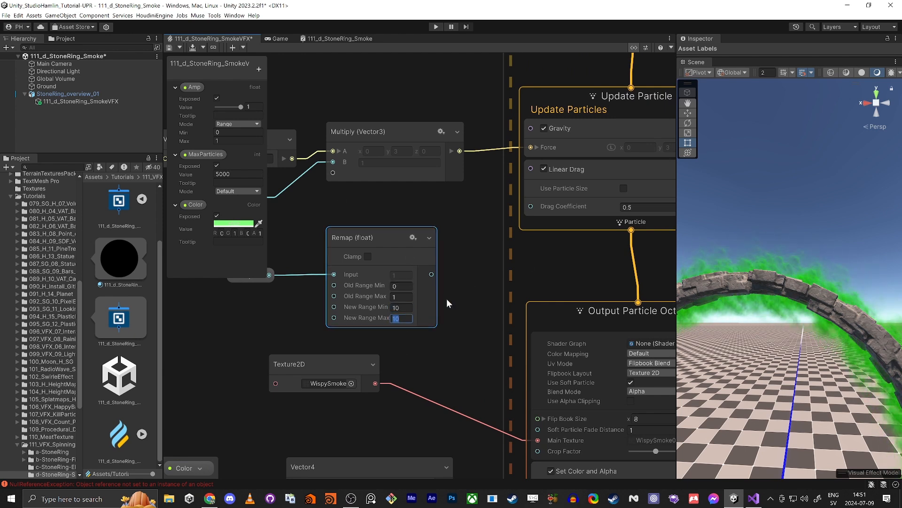
pyautogui.click(395, 321)
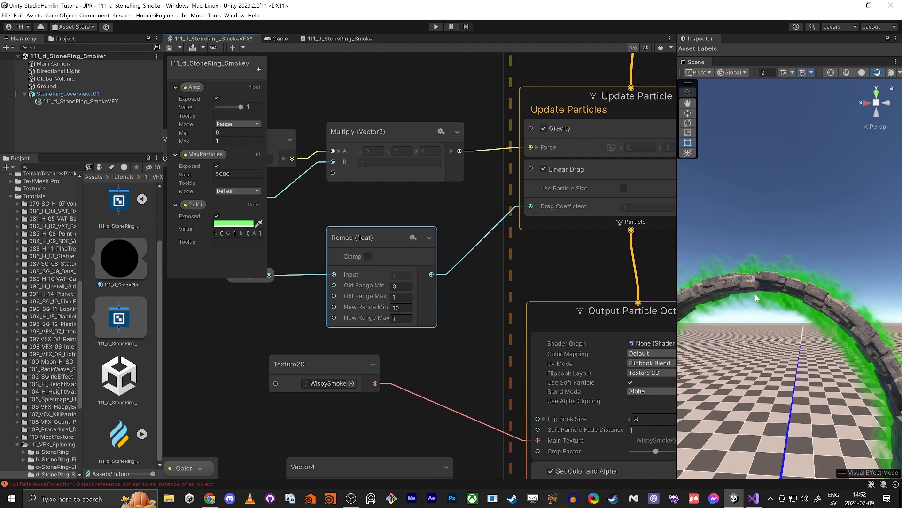
# - Add a Set Angle block to the Initialize Particle context
pyautogui.moveTo(488, 211); pyautogui.dragTo(467, 362, button='middle')
pyautogui.moveTo(470, 192); pyautogui.dragTo(398, 400, button='middle')
pyautogui.scroll(-1, 399, 401)
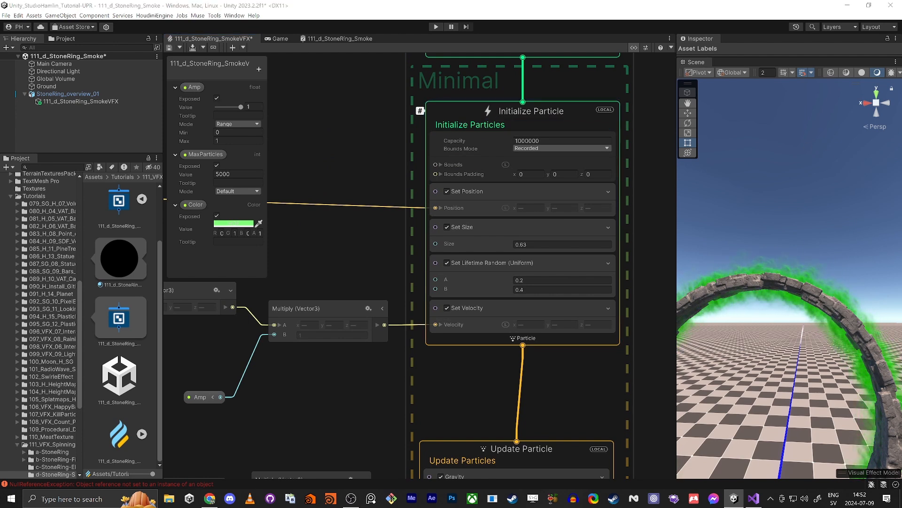
pyautogui.press('space')
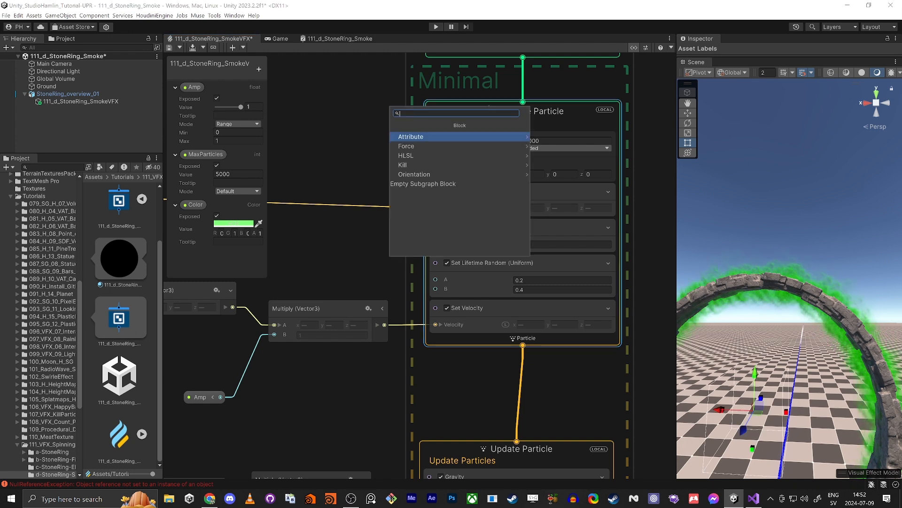
pyautogui.write('set ang')
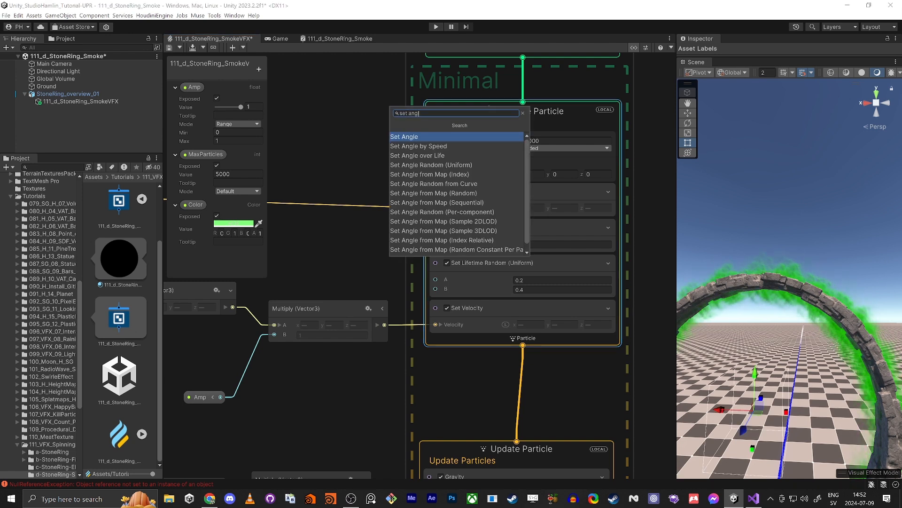
pyautogui.press('Return')
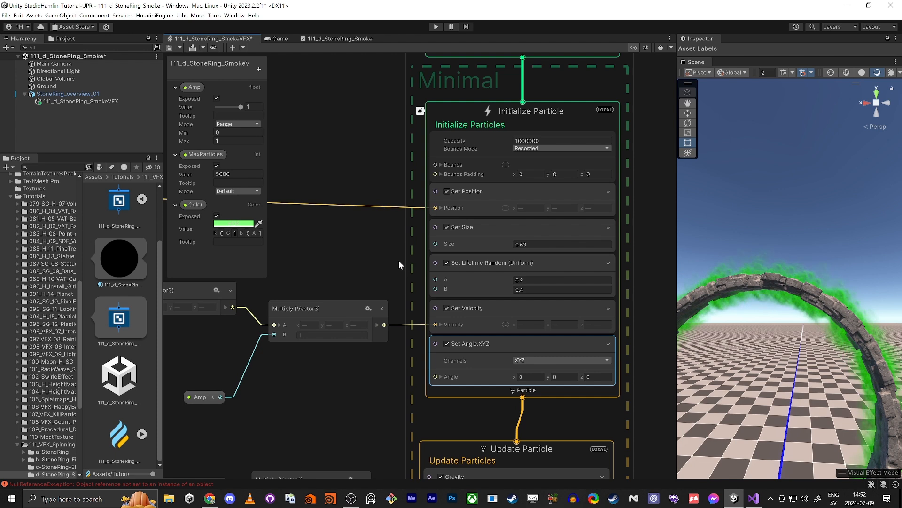
# - Add a Random Number node near the Set Angle block, outside the particle contexts
pyautogui.moveTo(352, 398); pyautogui.dragTo(402, 299, button='middle')
pyautogui.scroll(3, 441, 319)
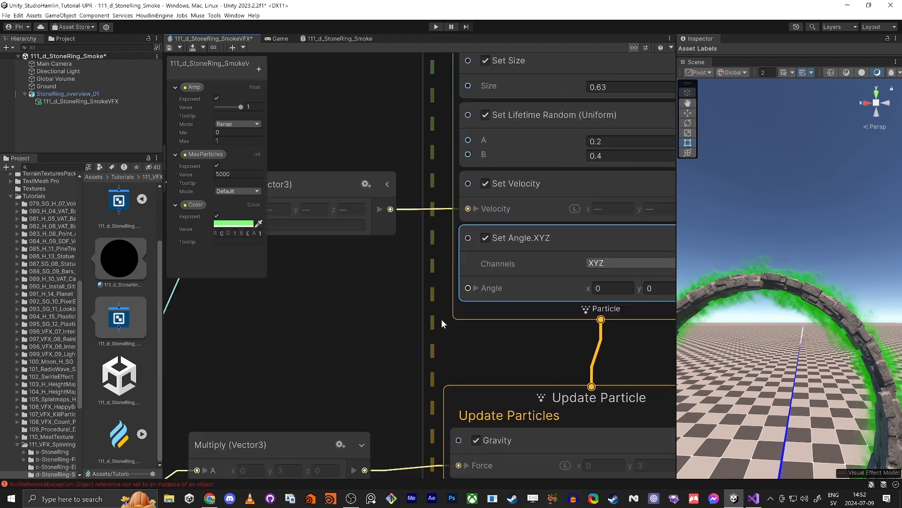
pyautogui.scroll(-1, 441, 319)
pyautogui.rightClick(350, 316)
pyautogui.moveTo(385, 332); pyautogui.dragTo(327, 303, button='middle')
pyautogui.click(347, 301)
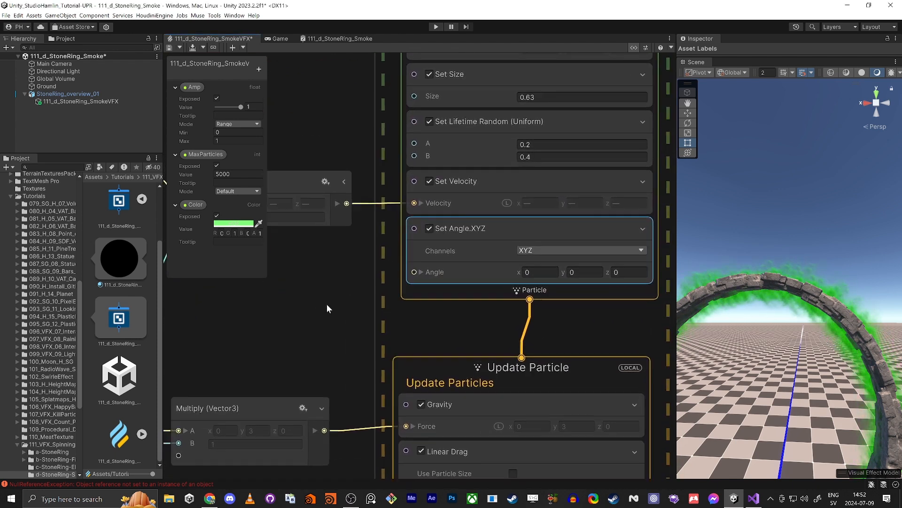
pyautogui.click(327, 308)
pyautogui.press('space')
pyautogui.write('random')
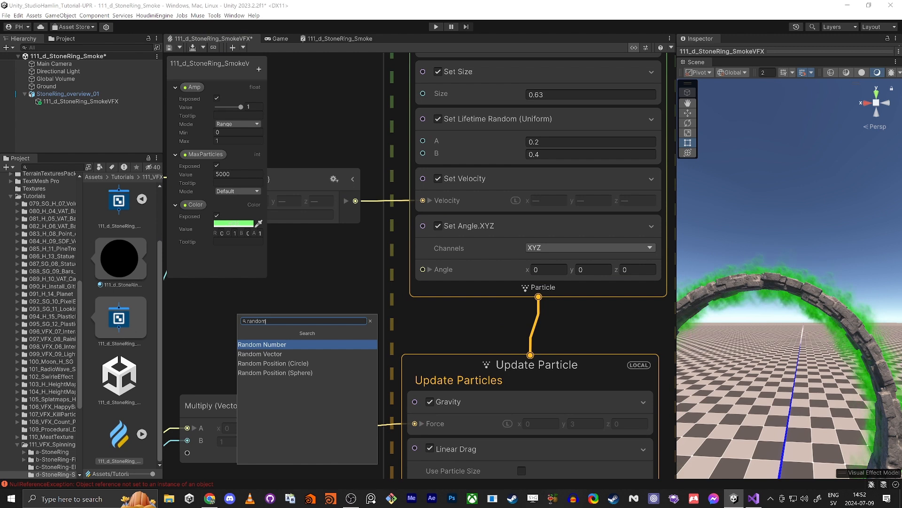
pyautogui.press('Return')
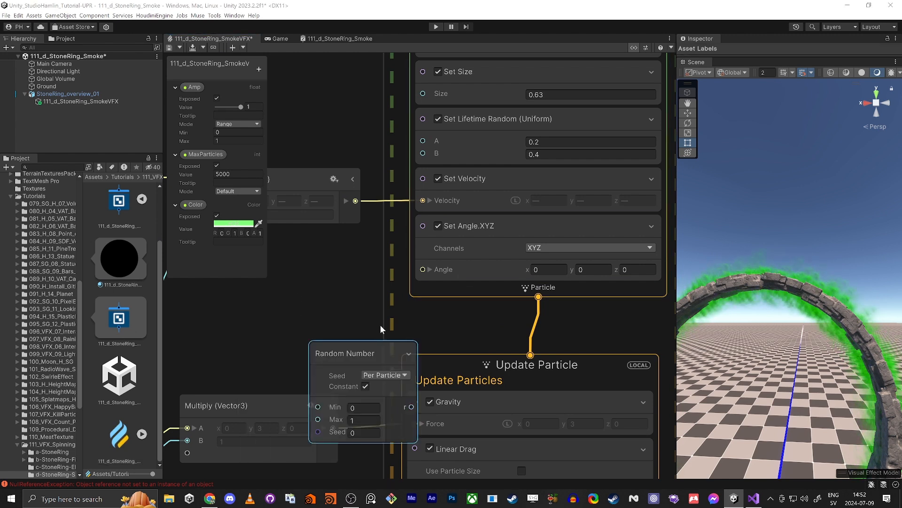
# - Set the Random Number node's Max to 360 and connect its output to the Z component of Set Angle
pyautogui.moveTo(347, 351); pyautogui.dragTo(292, 260)
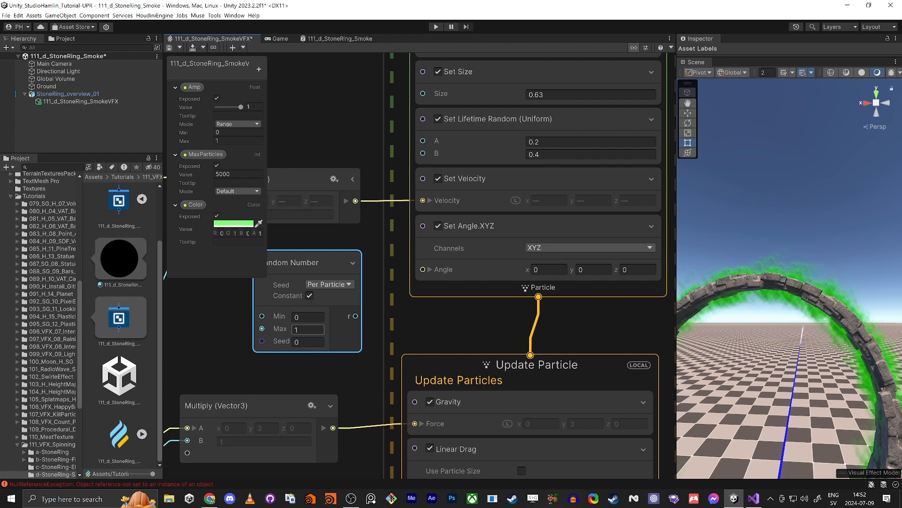
pyautogui.click(308, 329)
pyautogui.write('360')
pyautogui.press('Return')
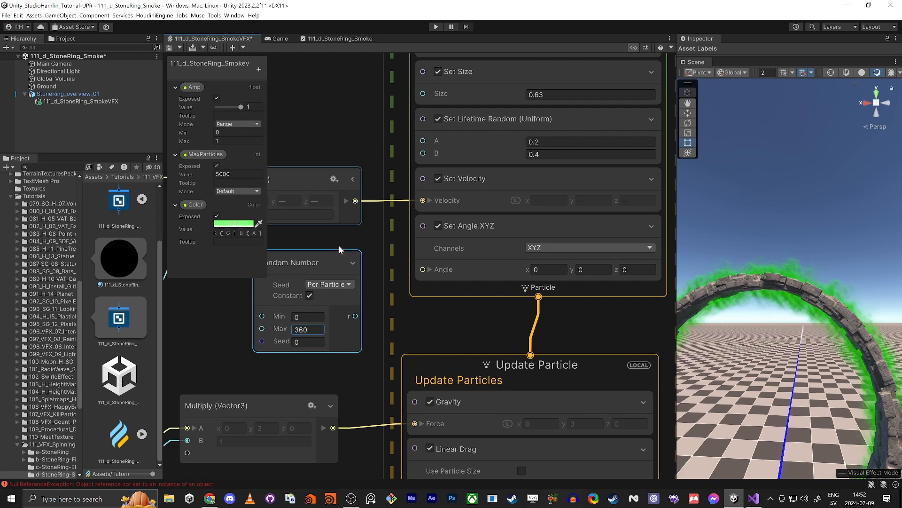
pyautogui.click(428, 268)
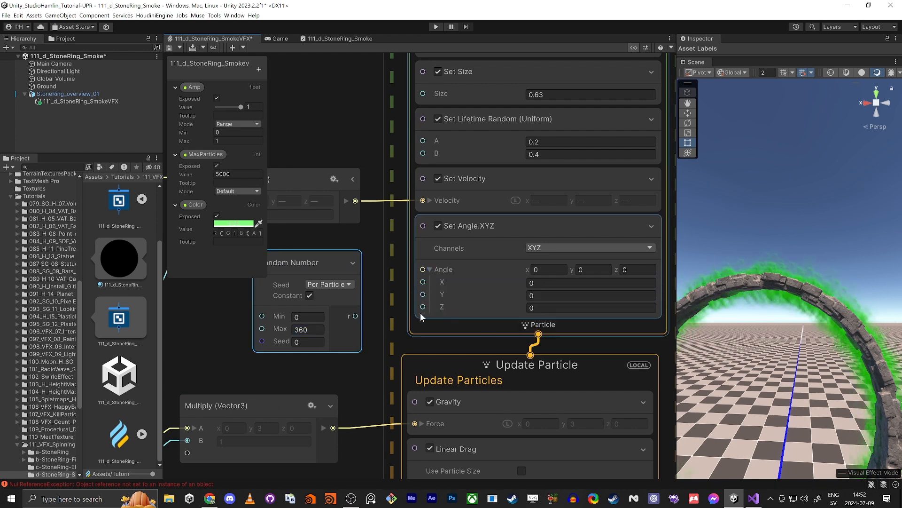
pyautogui.moveTo(423, 307); pyautogui.dragTo(356, 316)
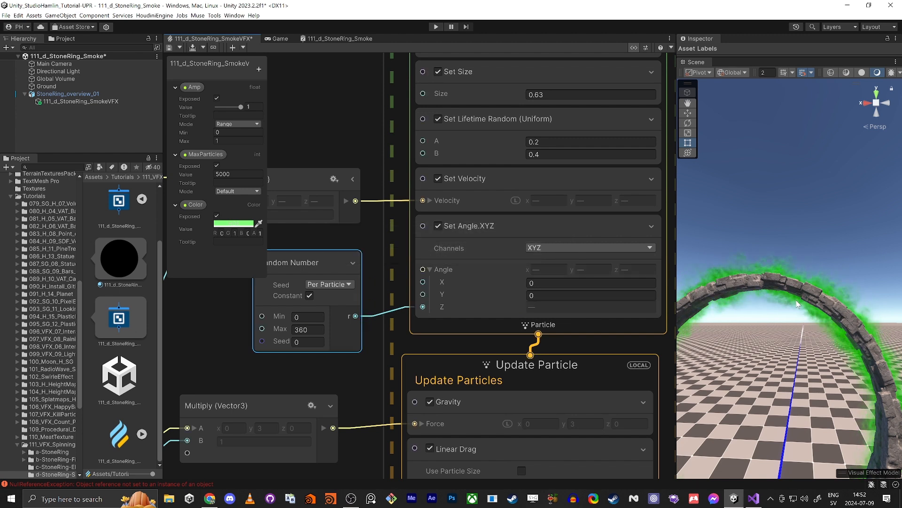
# - Inspect the randomly rotated smoke around the whole stone ring in the scene
pyautogui.keyDown('alt'); pyautogui.moveTo(804, 294); pyautogui.dragTo(751, 314); pyautogui.keyUp('alt')
pyautogui.scroll(2, 751, 313)
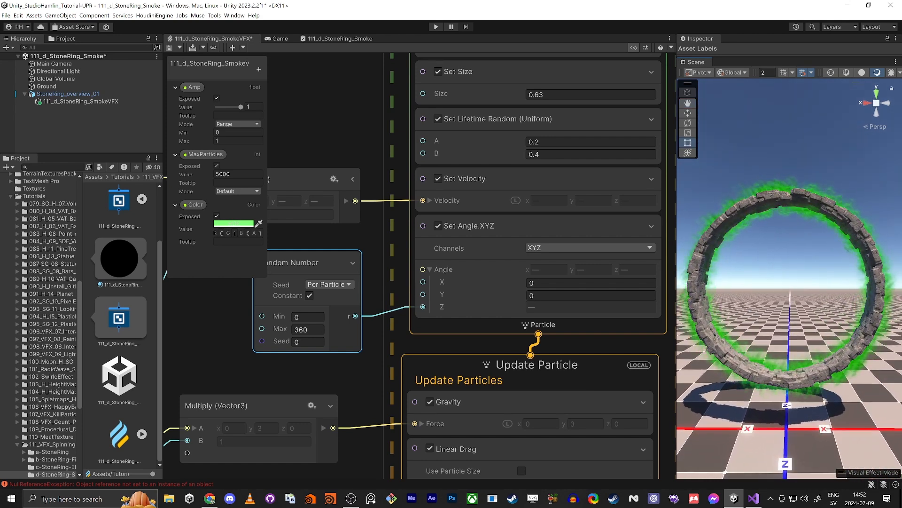
pyautogui.click(329, 124)
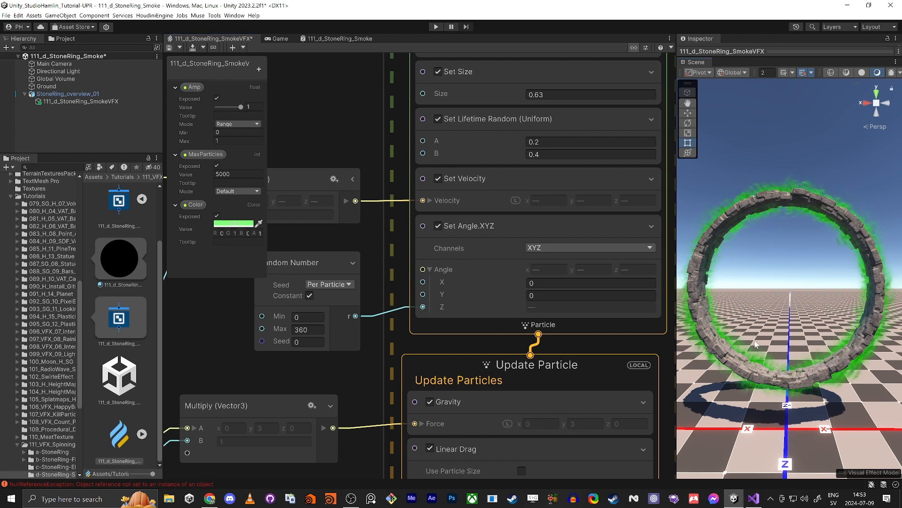
pyautogui.keyDown('alt'); pyautogui.moveTo(752, 353); pyautogui.dragTo(752, 349); pyautogui.keyUp('alt')
pyautogui.moveTo(752, 348); pyautogui.dragTo(750, 369, button='right')
pyautogui.press('d')
pyautogui.press('s')
pyautogui.press('d')
pyautogui.press('s')
pyautogui.press('a')
pyautogui.press('w')
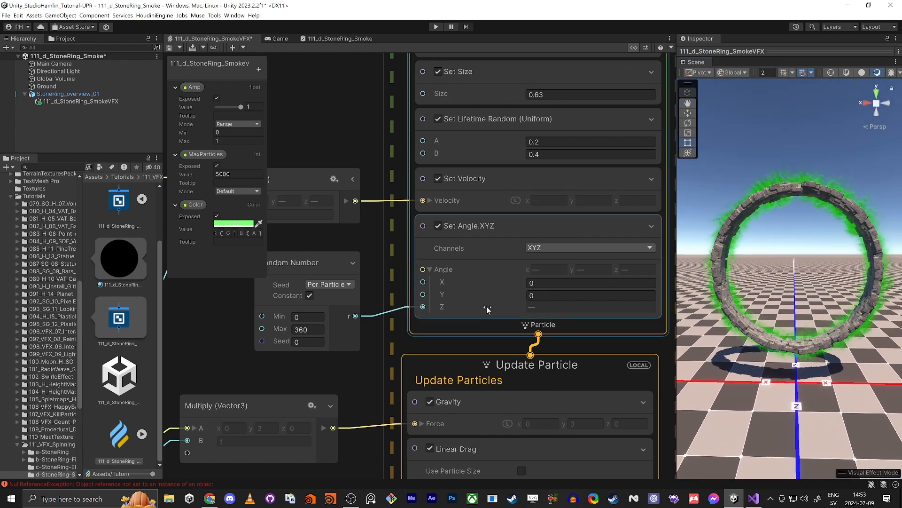
# - Add a Set Size block to the Output Particle Octagon context
pyautogui.moveTo(230, 355); pyautogui.dragTo(336, 113, button='middle')
pyautogui.scroll(-3, 395, 226)
pyautogui.moveTo(449, 343); pyautogui.dragTo(462, 162, button='middle')
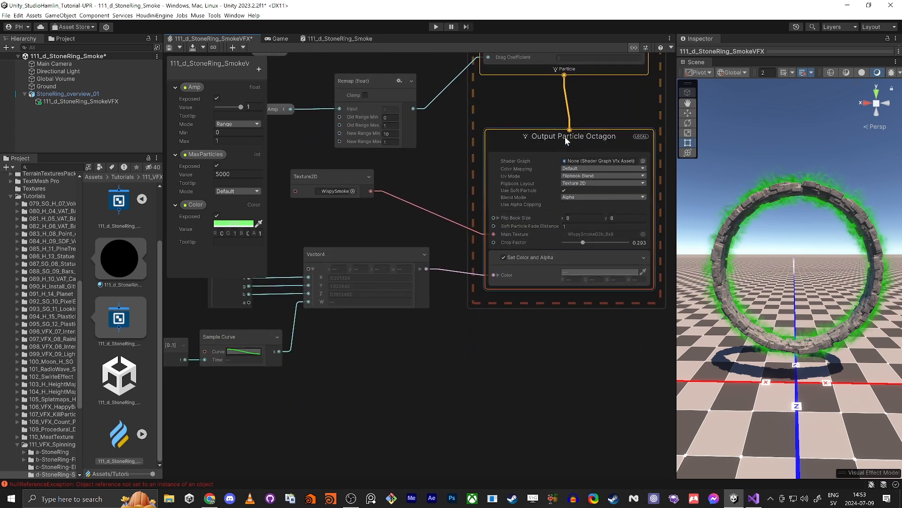
pyautogui.click(541, 137)
pyautogui.press('space')
pyautogui.write('set siz')
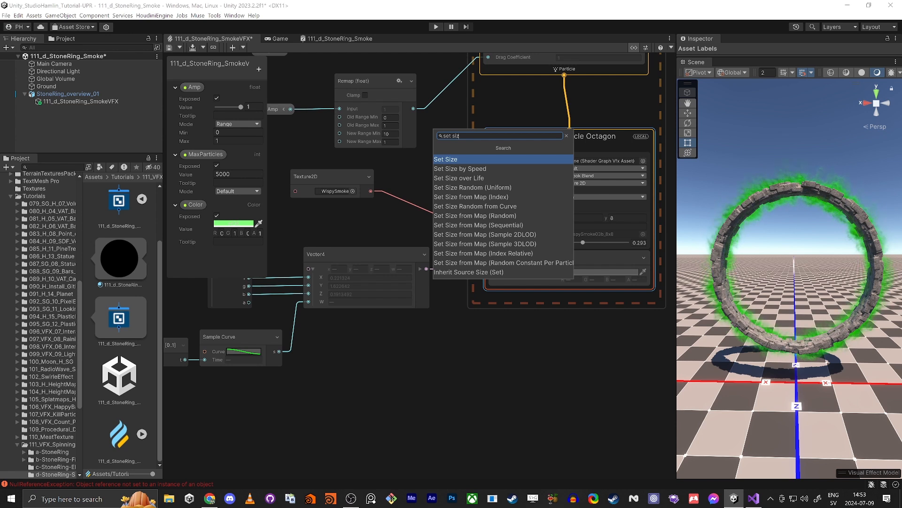
pyautogui.press('Return')
# - Duplicate the Age Over Lifetime and Sample Curve nodes and place the copies below the originals
pyautogui.moveTo(351, 413); pyautogui.dragTo(475, 350, button='middle')
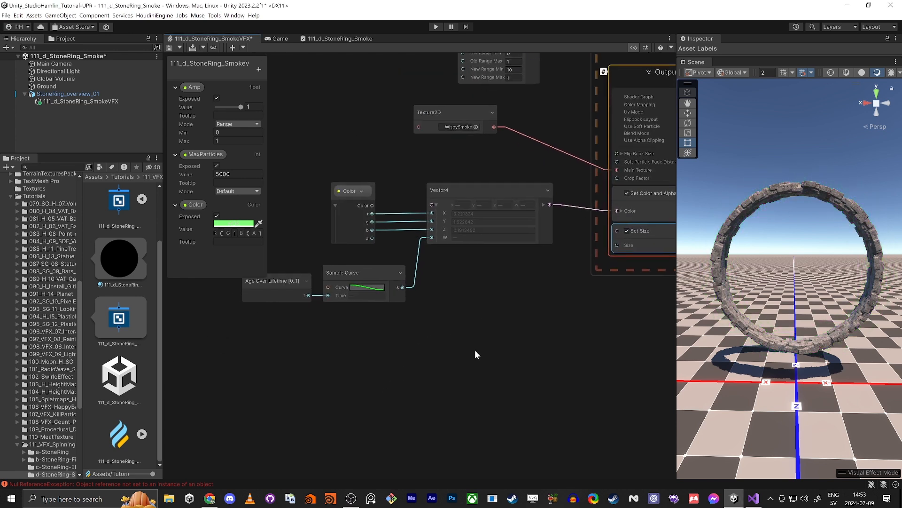
pyautogui.moveTo(342, 286); pyautogui.dragTo(342, 284)
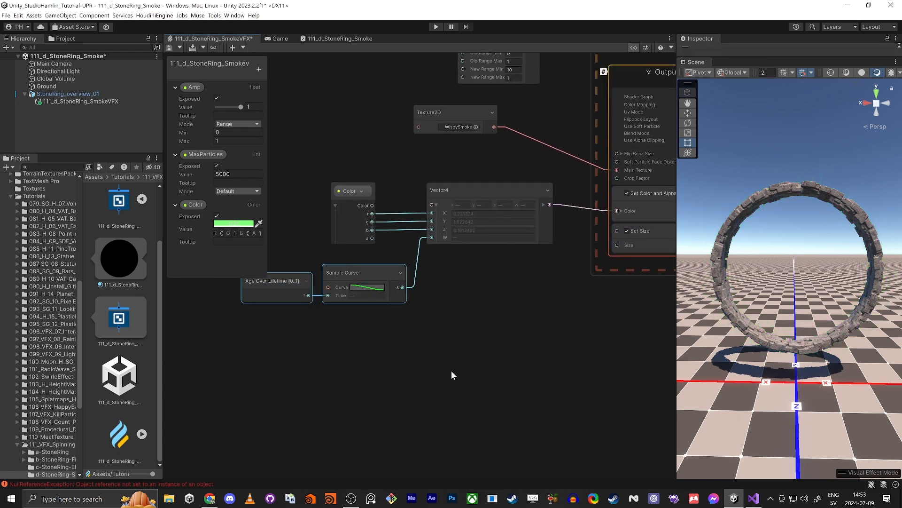
pyautogui.hotkey('ctrl', 'd')
pyautogui.moveTo(483, 389); pyautogui.dragTo(393, 346)
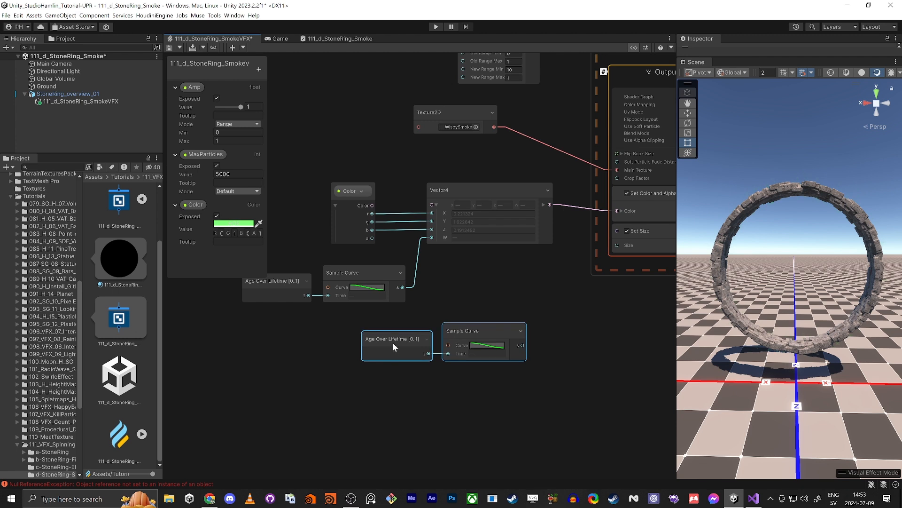
# - Apply the rising ease-in, ease-out preset from 0 to 1 to the duplicated Sample Curve
pyautogui.scroll(5, 405, 344)
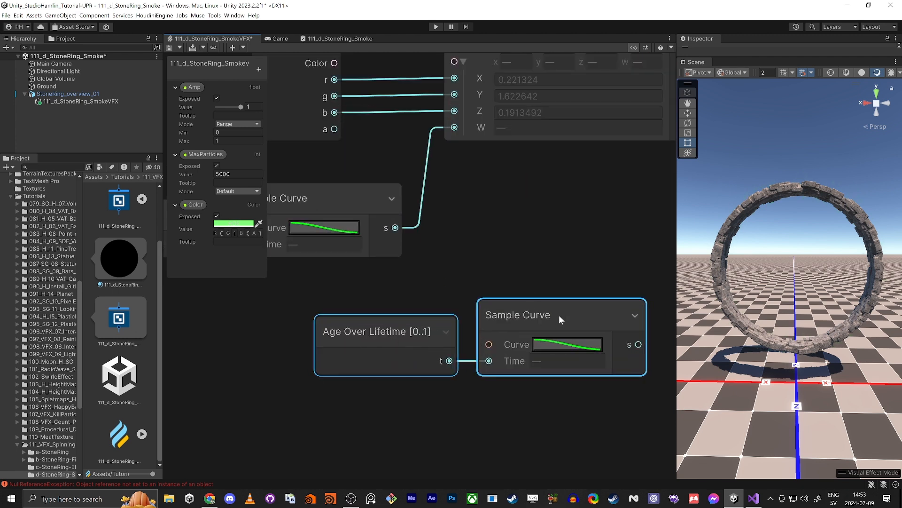
pyautogui.moveTo(566, 254); pyautogui.dragTo(474, 252, button='middle')
pyautogui.click(474, 254)
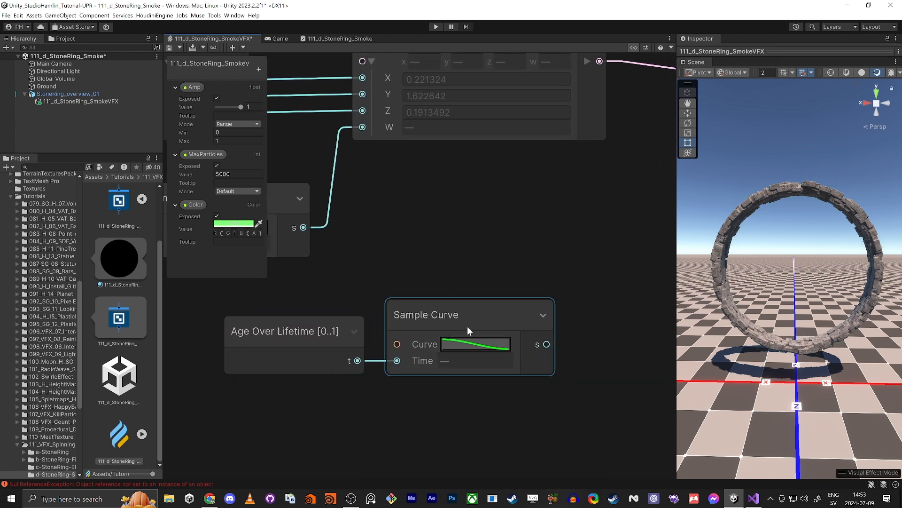
pyautogui.click(470, 348)
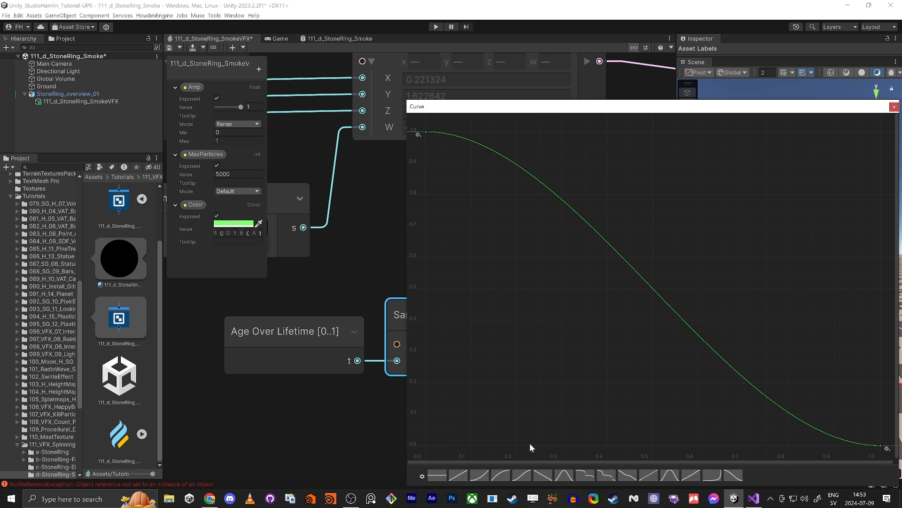
pyautogui.click(521, 475)
pyautogui.scroll(-2, 433, 436)
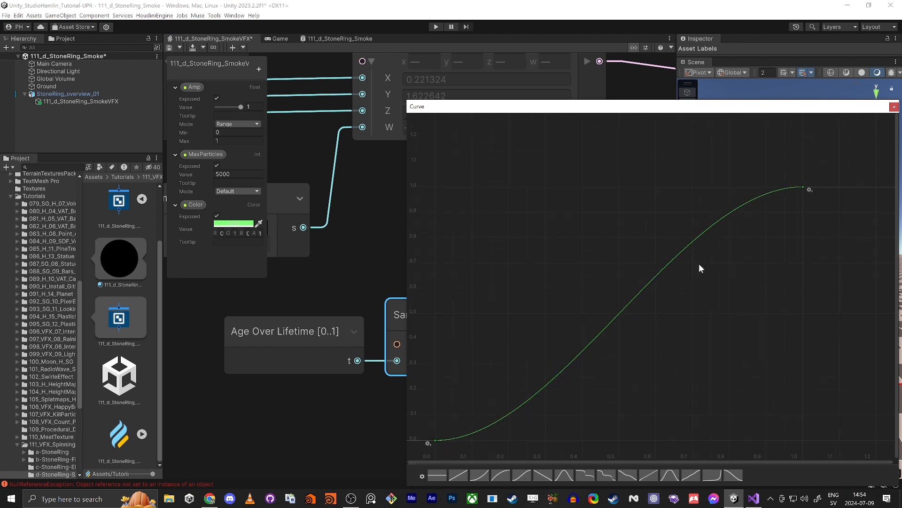
pyautogui.press('Escape')
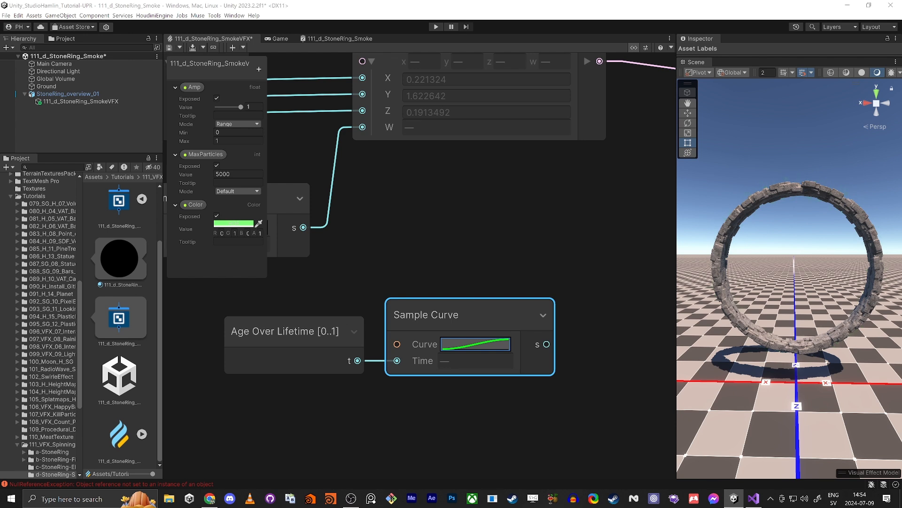
# - Raise the first key of the duplicated Sample Curve to about 0.2 and close the curve editor
pyautogui.click(467, 347)
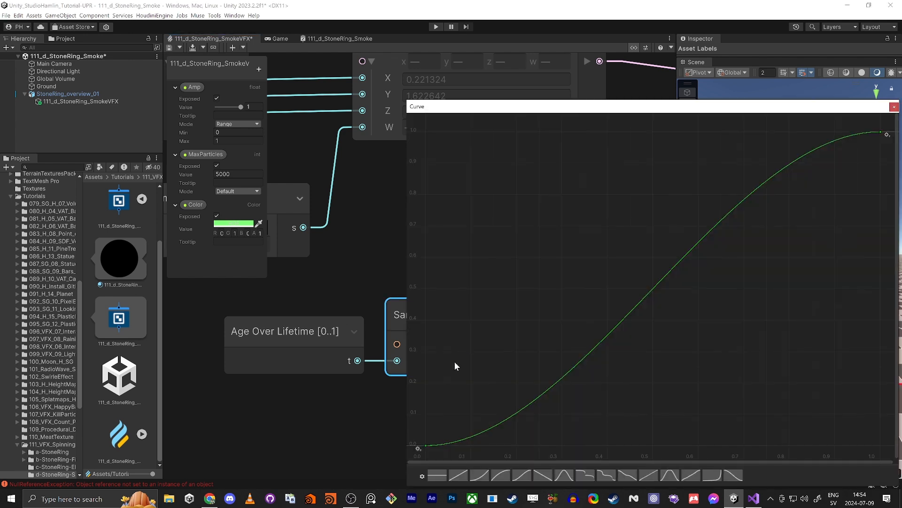
pyautogui.moveTo(426, 444); pyautogui.dragTo(427, 383)
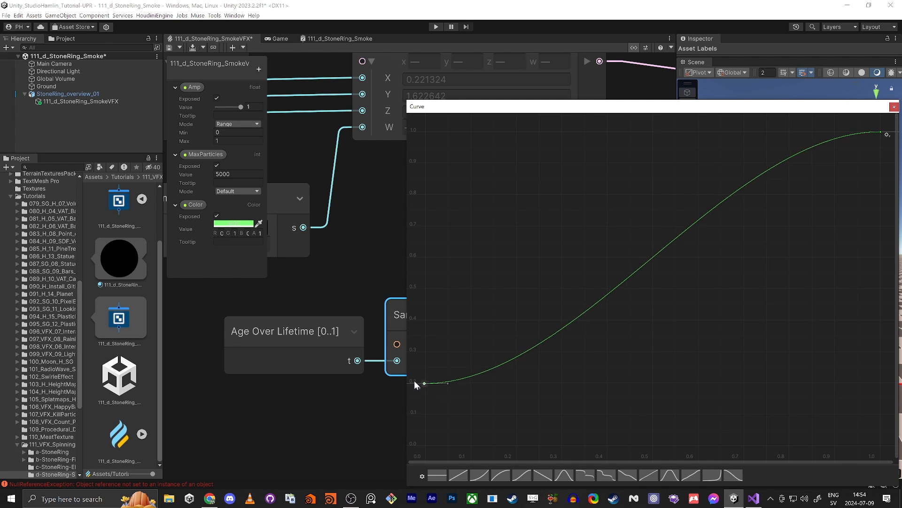
pyautogui.scroll(-2, 413, 380)
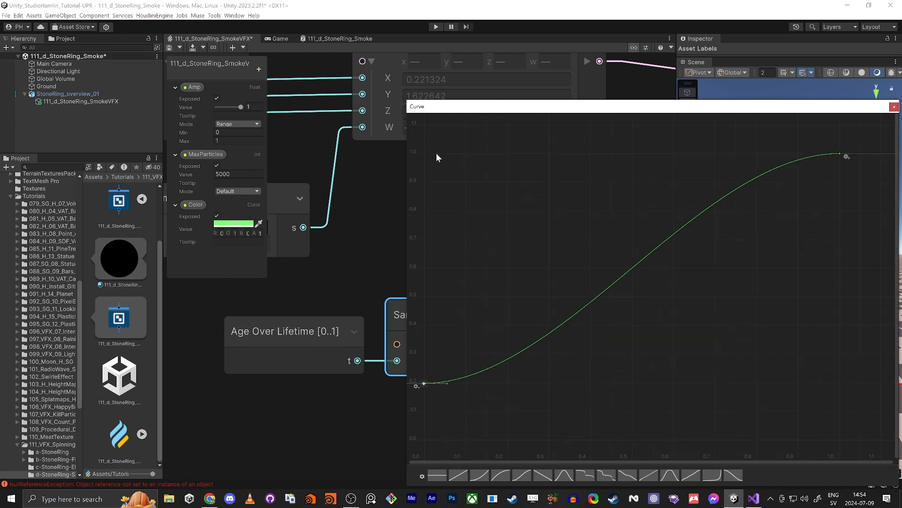
pyautogui.click(894, 107)
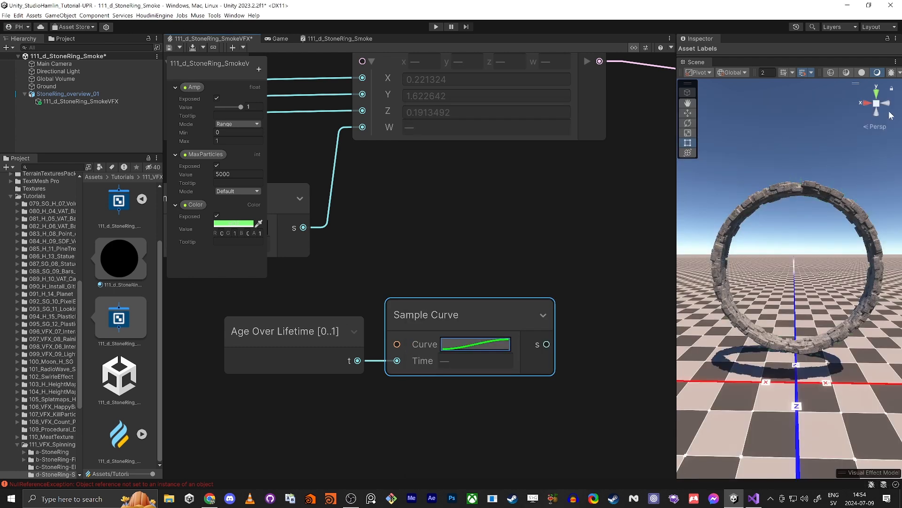
# - Add a Multiply node beside the duplicated Sample Curve and connect the curve's output to input A
pyautogui.moveTo(529, 226); pyautogui.dragTo(423, 270, button='middle')
pyautogui.scroll(-2, 430, 284)
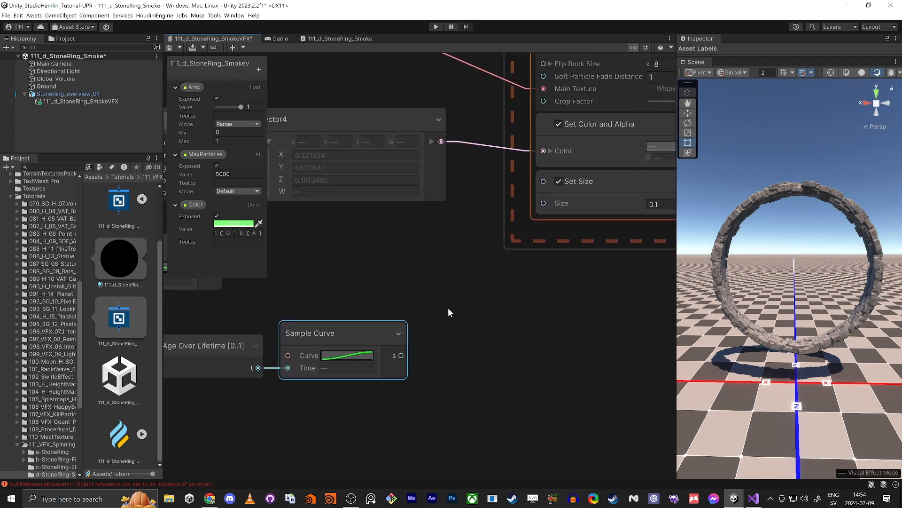
pyautogui.click(454, 319)
pyautogui.press('space')
pyautogui.write('multiply')
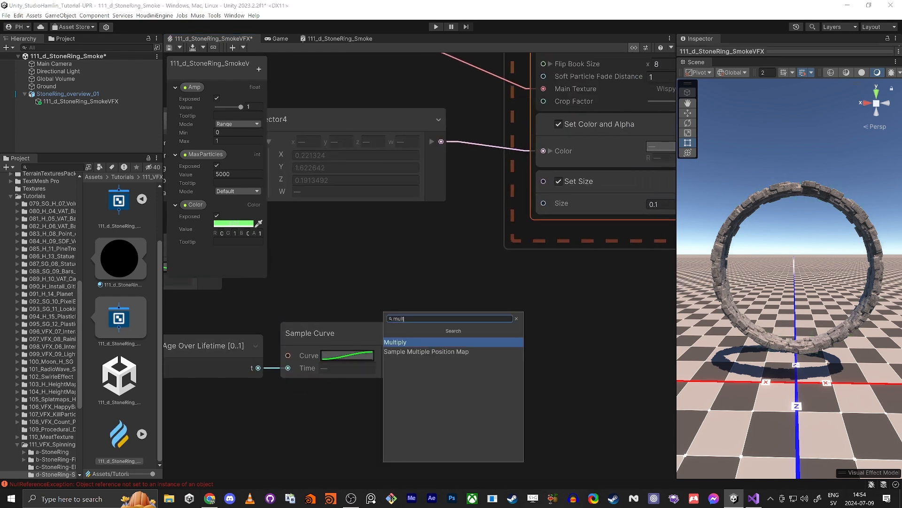
pyautogui.press('Return')
pyautogui.moveTo(463, 373); pyautogui.dragTo(414, 360)
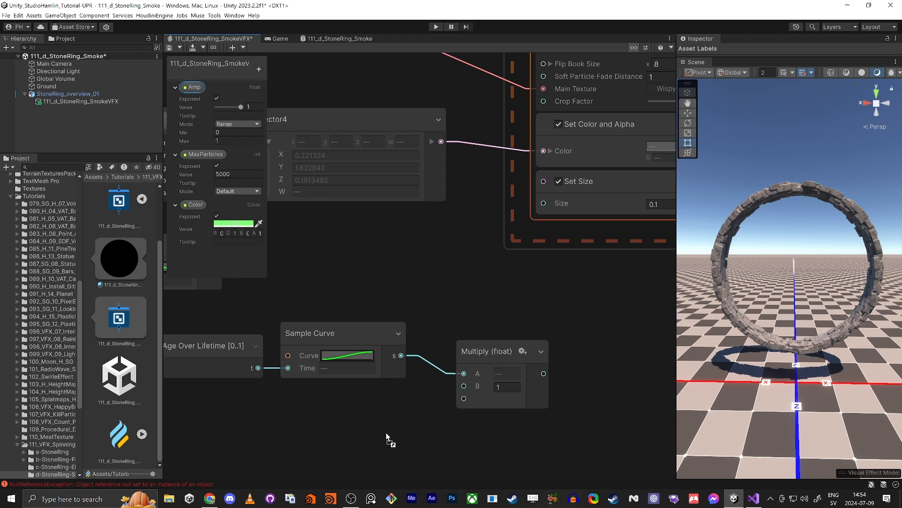
# - Place an Amp node, connect it to Multiply's input B, and connect Multiply's output to Set Size's Size
pyautogui.moveTo(388, 439); pyautogui.dragTo(433, 415)
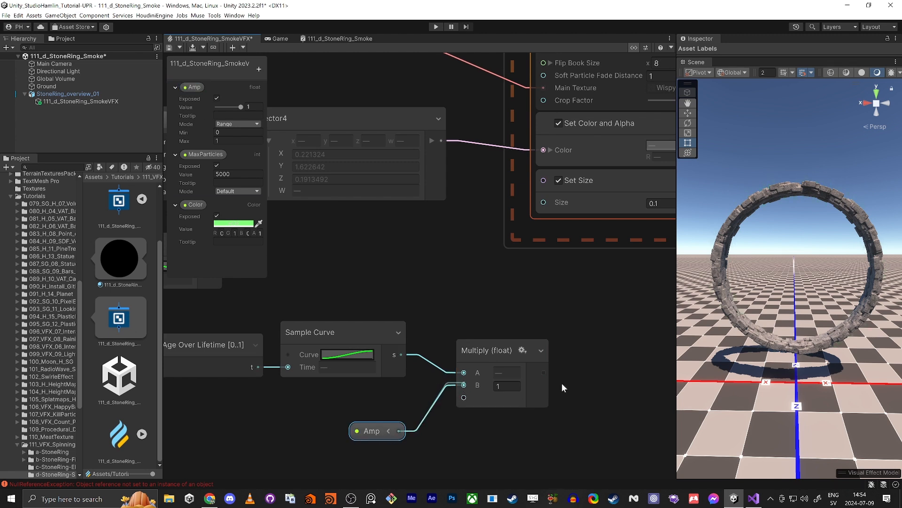
pyautogui.moveTo(543, 372); pyautogui.dragTo(545, 203)
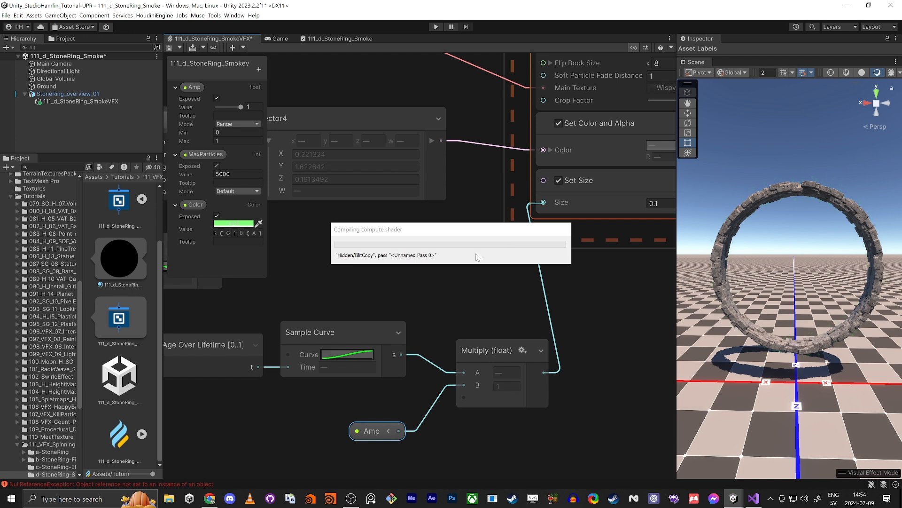
pyautogui.moveTo(498, 275); pyautogui.dragTo(431, 286, button='middle')
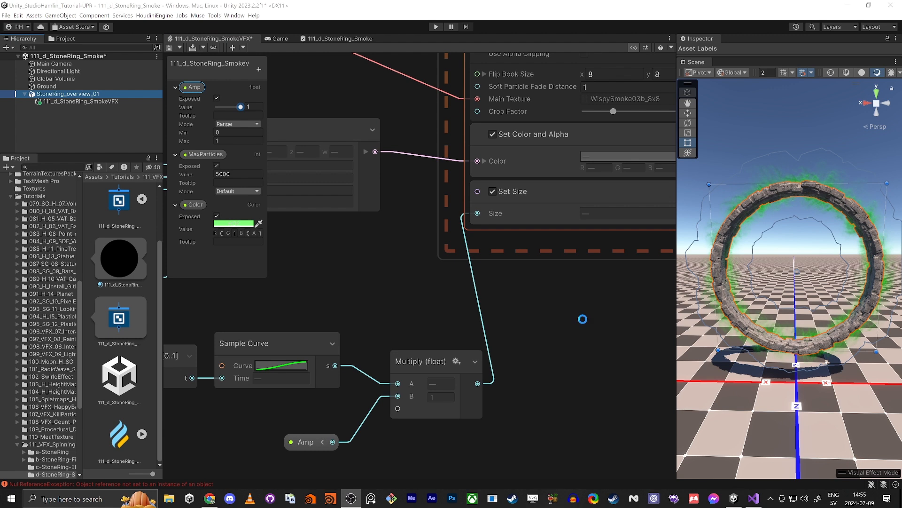
# - Inspect the smoke with its lifetime-driven size around the stone ring in the scene
pyautogui.click(583, 319)
pyautogui.click(75, 113)
pyautogui.press('e')
pyautogui.moveTo(797, 294)
pyautogui.mouseDown(button='right')
pyautogui.moveTo(834, 322)
pyautogui.moveTo(815, 367)
pyautogui.moveTo(702, 414)
pyautogui.moveTo(684, 435)
pyautogui.moveTo(624, 410)
pyautogui.moveTo(808, 419)
pyautogui.moveTo(820, 409)
pyautogui.moveTo(808, 318)
pyautogui.moveTo(799, 314)
pyautogui.moveTo(809, 288)
pyautogui.moveTo(804, 299)
pyautogui.mouseUp(button='right')
pyautogui.press('w')
pyautogui.press('s')
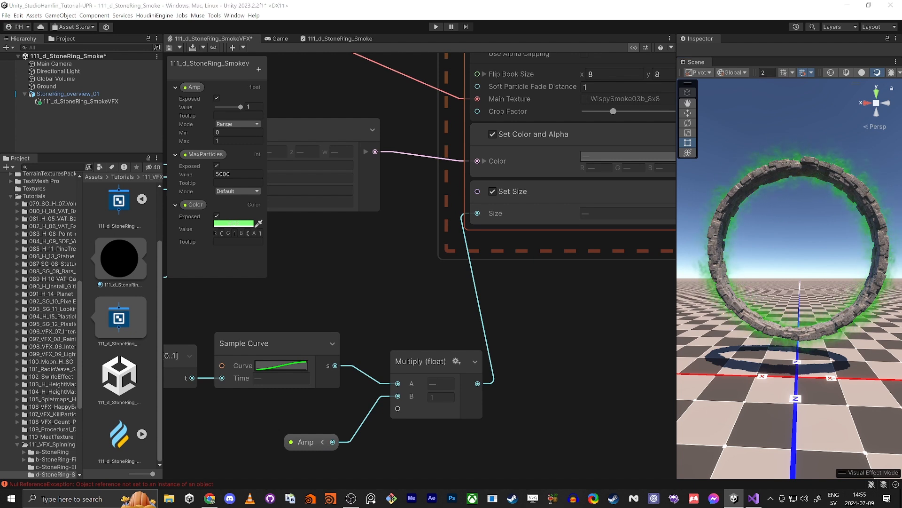
# - Move the Output Particle Octagon context lower, and line up the size-curve nodes beside its Set Size block
pyautogui.scroll(-10, 520, 292)
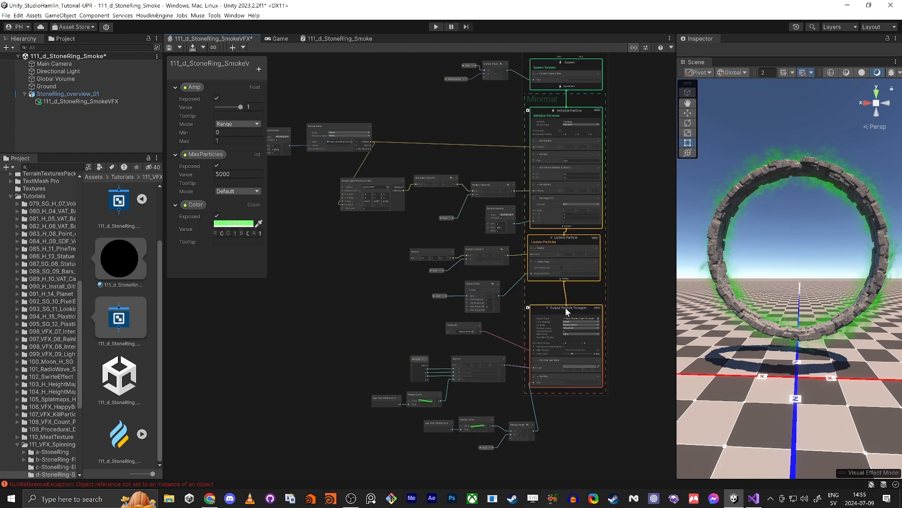
pyautogui.moveTo(565, 307); pyautogui.dragTo(566, 350)
pyautogui.moveTo(348, 382); pyautogui.dragTo(313, 244, button='middle')
pyautogui.scroll(4, 390, 344)
pyautogui.moveTo(380, 337); pyautogui.dragTo(484, 254)
pyautogui.moveTo(427, 180); pyautogui.dragTo(428, 255, button='middle')
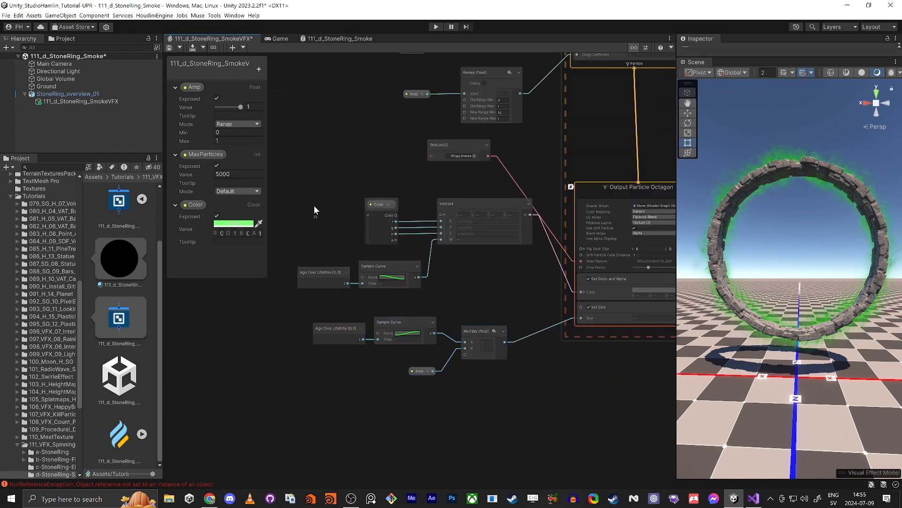
# - Rearrange the Color, Vector4 and alpha-curve nodes and the Texture2D node beside the Output Particle Octagon context
pyautogui.moveTo(316, 217); pyautogui.dragTo(482, 234)
pyautogui.click(450, 204)
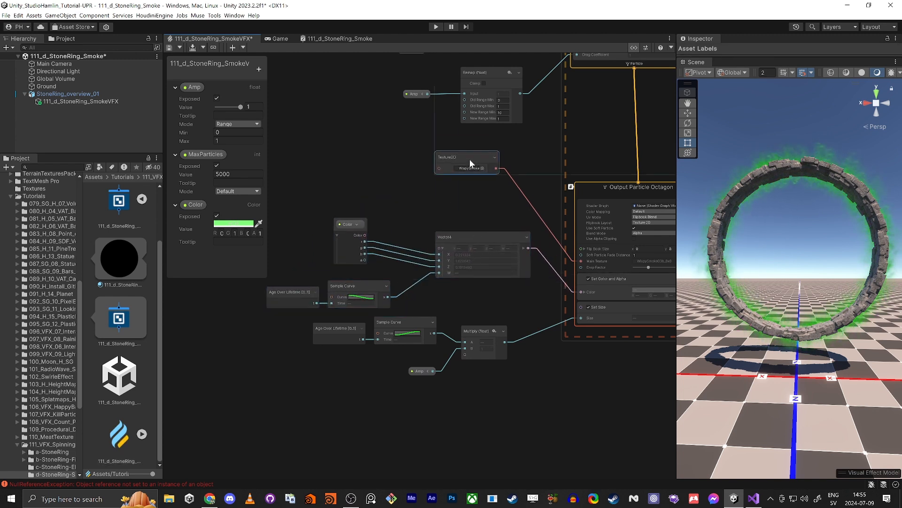
pyautogui.moveTo(470, 160); pyautogui.dragTo(491, 189)
pyautogui.moveTo(454, 155); pyautogui.dragTo(444, 251, button='middle')
# - Move the Update Particle context down to line up with its gravity and linear drag input nodes
pyautogui.scroll(-1, 444, 251)
pyautogui.moveTo(402, 244); pyautogui.dragTo(484, 184)
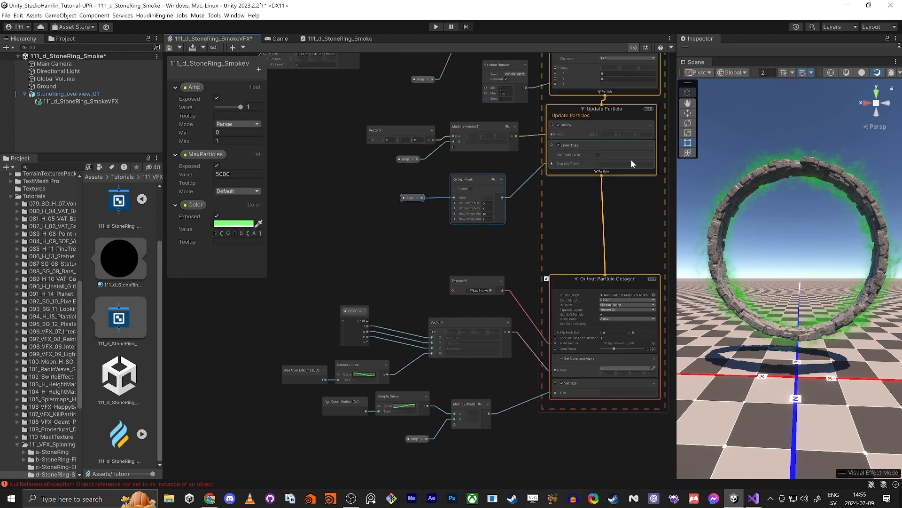
pyautogui.moveTo(594, 109); pyautogui.dragTo(605, 138)
pyautogui.moveTo(553, 125); pyautogui.dragTo(556, 172, button='middle')
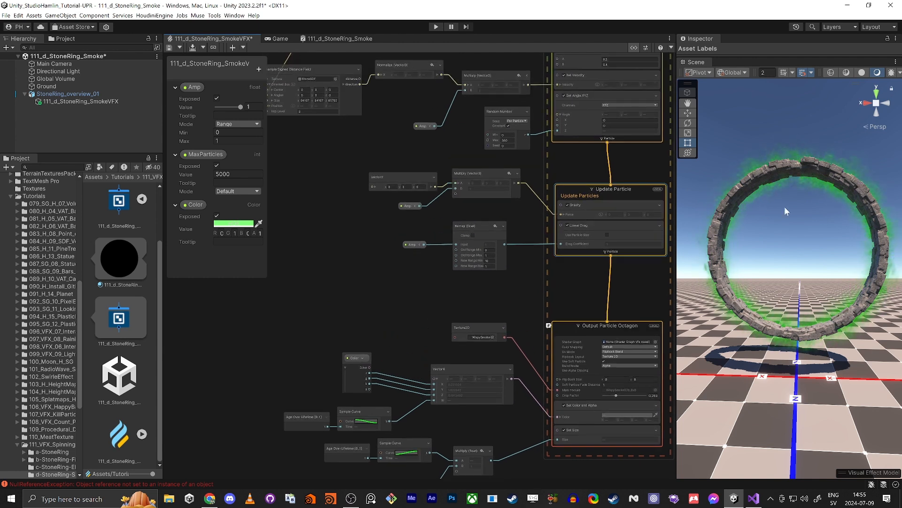
# - Set the Y value of the Vector3 node feeding the gravity Multiply node to 1
pyautogui.keyDown('alt'); pyautogui.moveTo(830, 189); pyautogui.dragTo(606, 284); pyautogui.keyUp('alt')
pyautogui.moveTo(607, 283); pyautogui.dragTo(613, 289, button='right')
pyautogui.moveTo(300, 282); pyautogui.dragTo(259, 299, button='middle')
pyautogui.scroll(2, 316, 285)
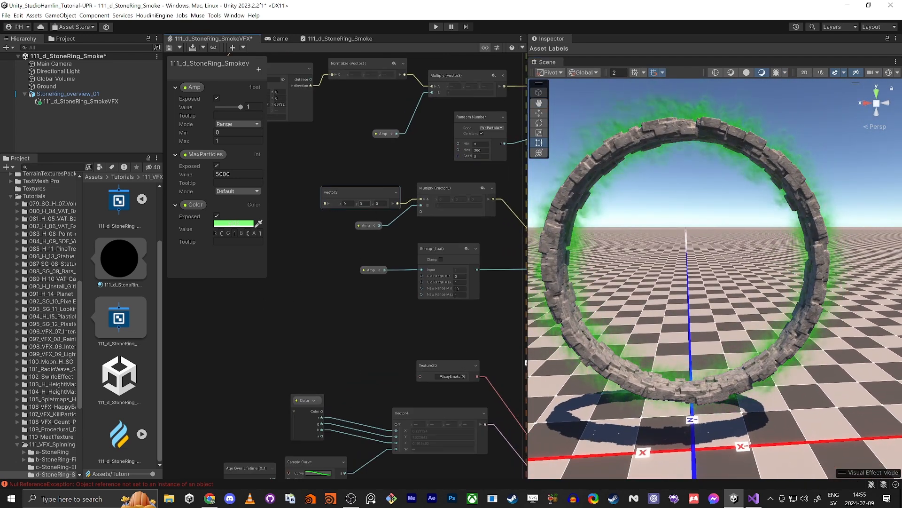
pyautogui.write('1')
pyautogui.click(342, 285)
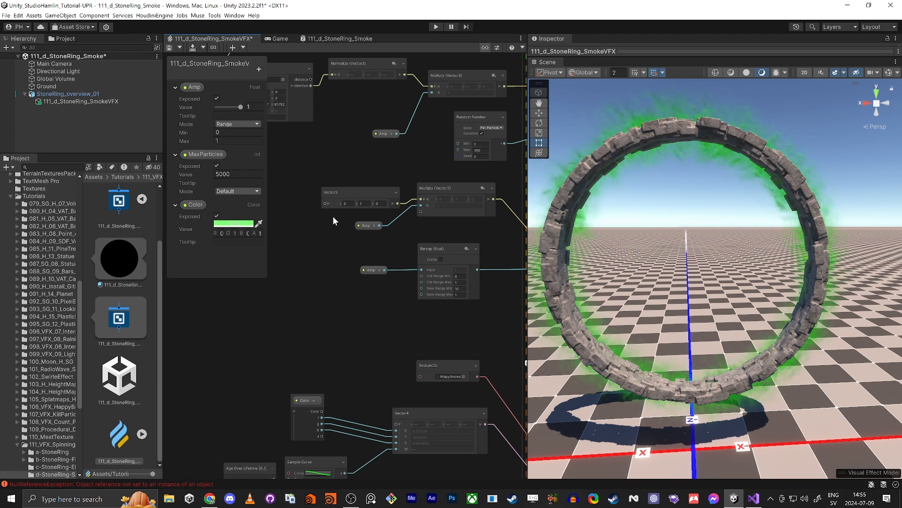
# - Set the Y value of the Vector3 node feeding the gravity Multiply node to 3 and save the graph
pyautogui.moveTo(433, 218); pyautogui.dragTo(383, 235, button='middle')
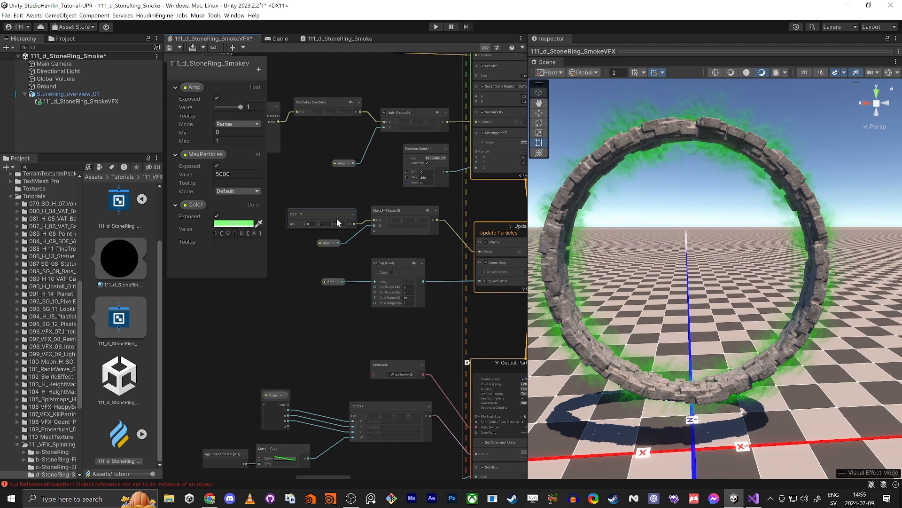
pyautogui.click(323, 224)
pyautogui.keyDown('alt'); pyautogui.moveTo(658, 249); pyautogui.dragTo(686, 224); pyautogui.keyUp('alt')
pyautogui.moveTo(686, 224); pyautogui.dragTo(692, 236, button='right')
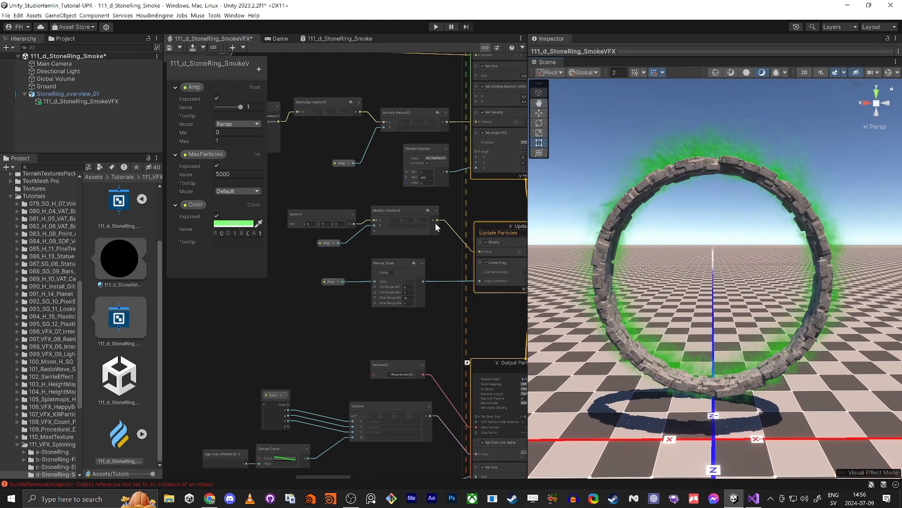
pyautogui.click(322, 223)
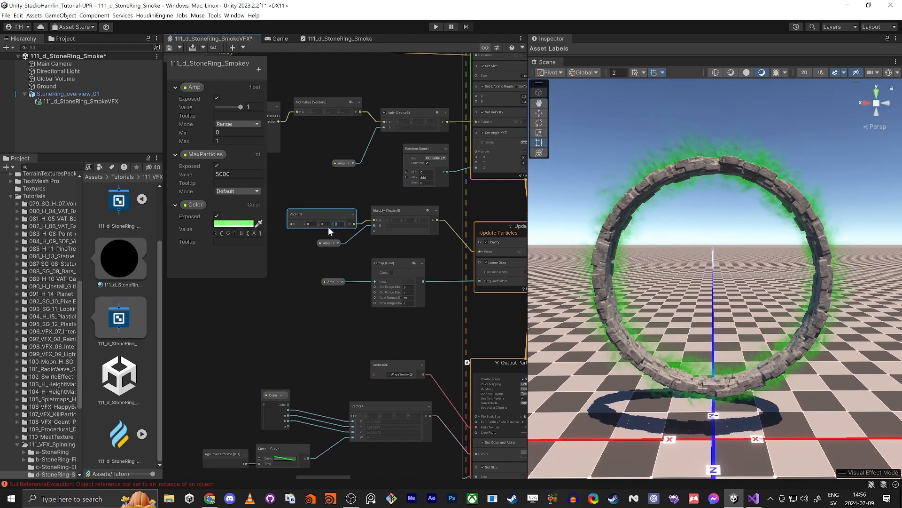
pyautogui.write('3')
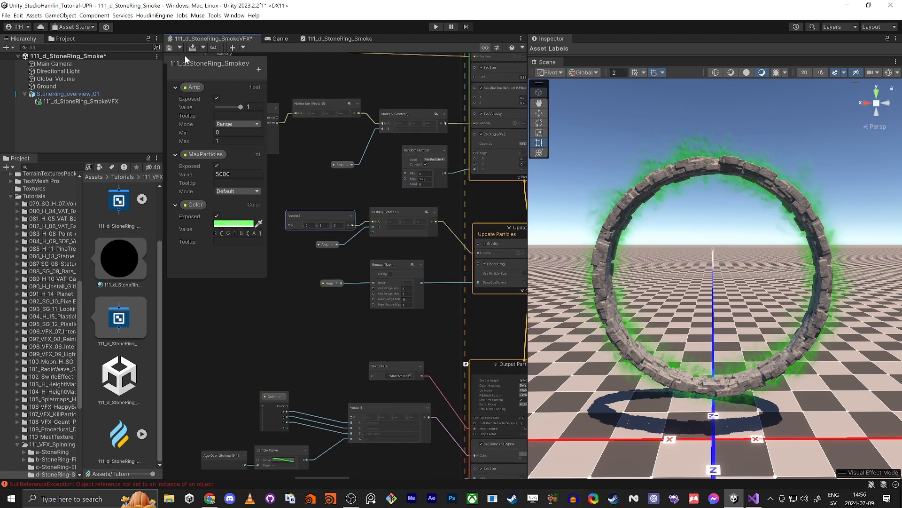
pyautogui.click(172, 49)
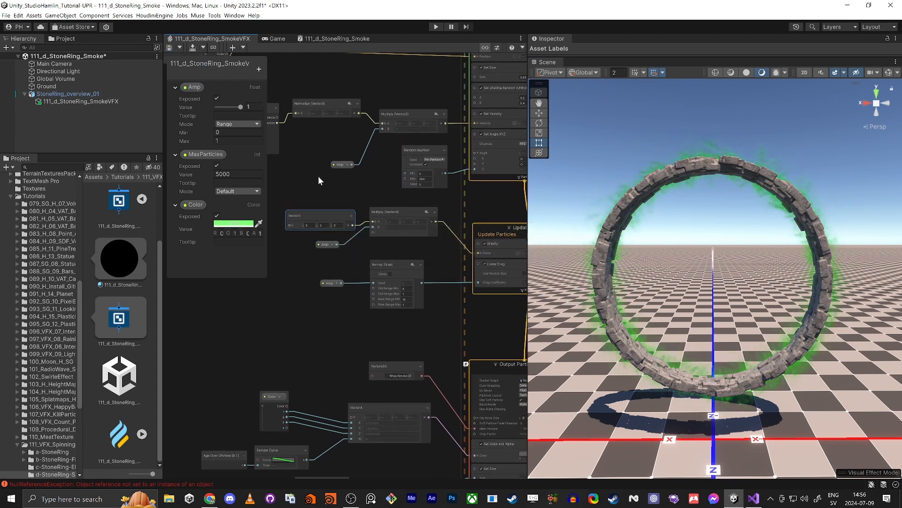
pyautogui.hotkey('shift', 'space')
pyautogui.scroll(-5, 299, 219)
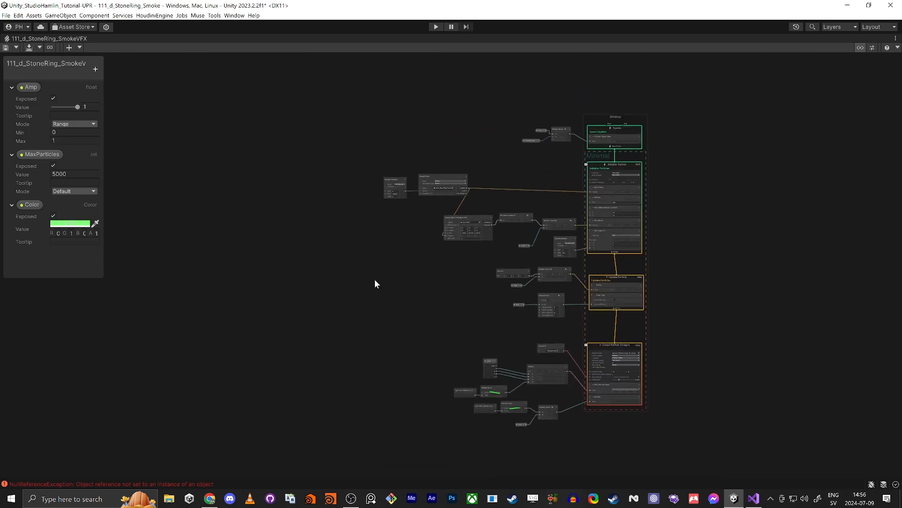
pyautogui.moveTo(361, 301); pyautogui.dragTo(326, 302, button='middle')
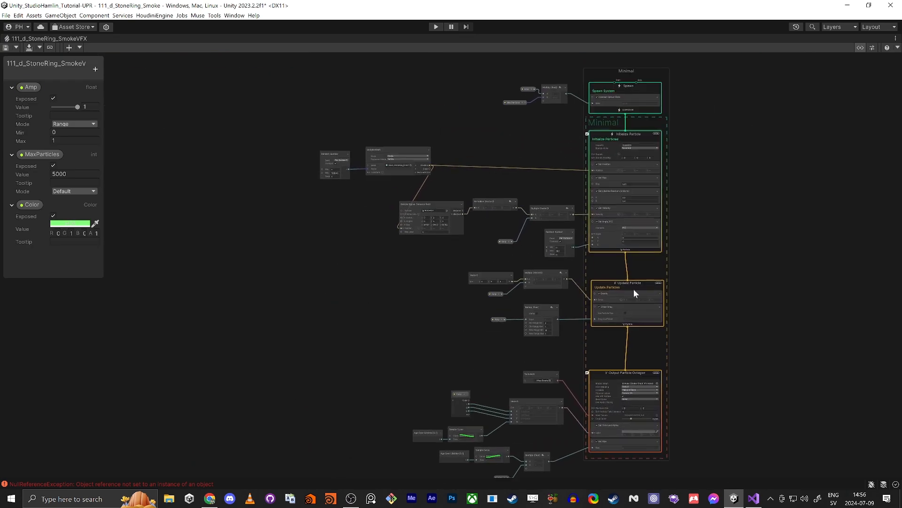
pyautogui.hotkey('shift', 'space')
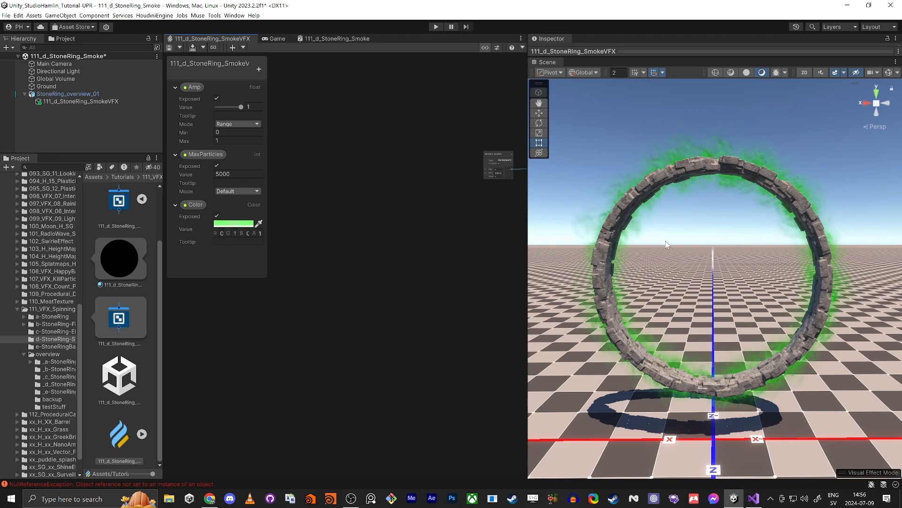
# - Dock the Scene view alongside the smoke graph and Game views, and set the ring material's amp to about 0.64
pyautogui.click(750, 383)
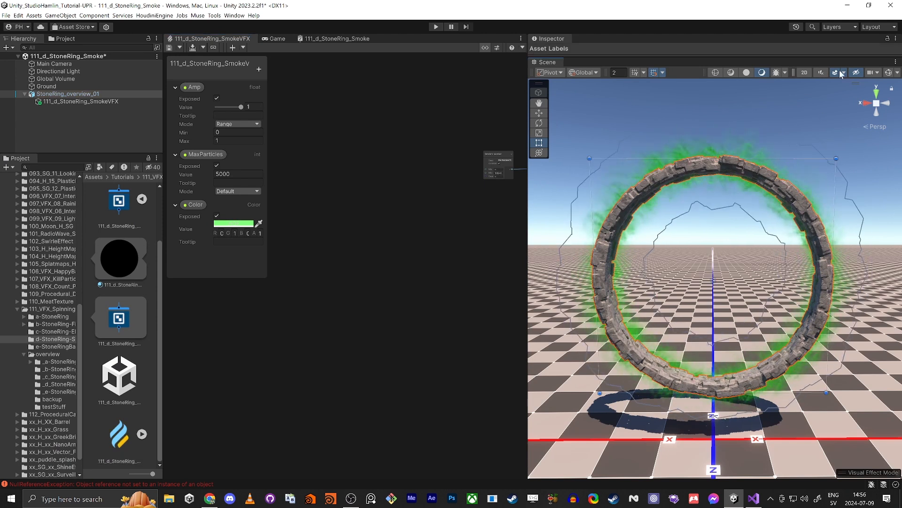
pyautogui.moveTo(547, 62); pyautogui.dragTo(188, 52)
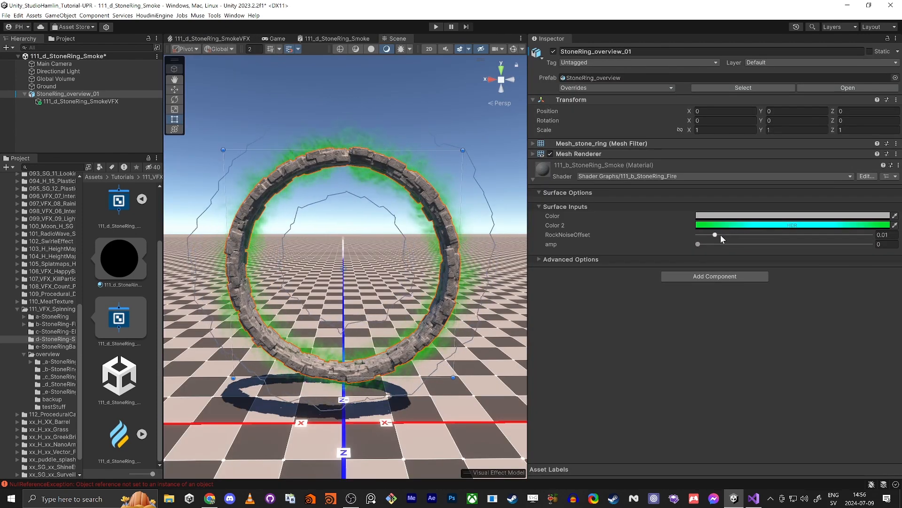
pyautogui.moveTo(717, 243); pyautogui.dragTo(806, 247)
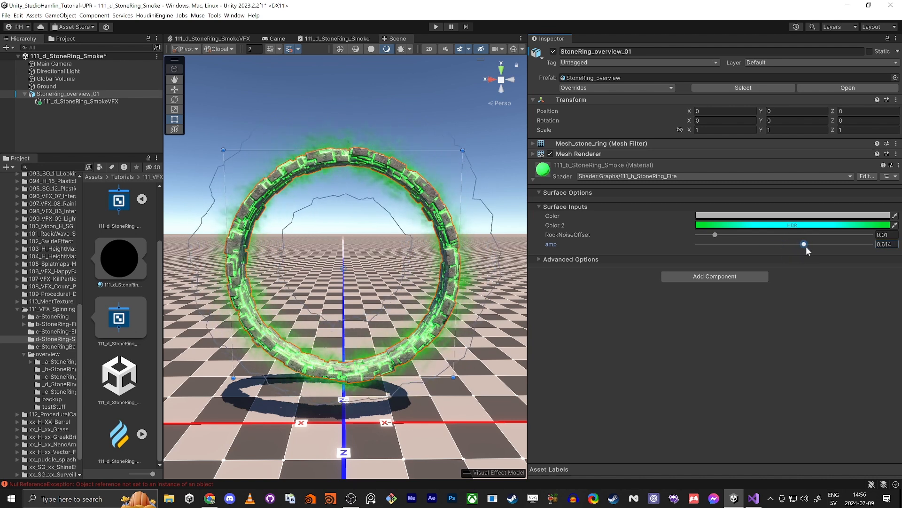
pyautogui.click(95, 142)
pyautogui.moveTo(230, 285)
pyautogui.mouseDown(button='right')
pyautogui.moveTo(235, 274)
pyautogui.moveTo(225, 279)
pyautogui.mouseUp(button='right')
# - Set the HDR intensity of the Color property on the 111_d_StoneRing_SmokeVFX object to 2
pyautogui.click(49, 103)
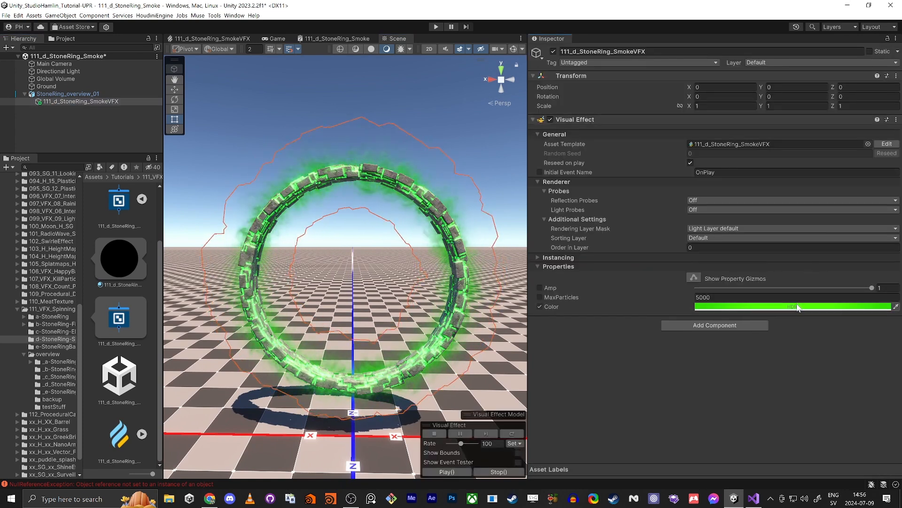
pyautogui.click(798, 307)
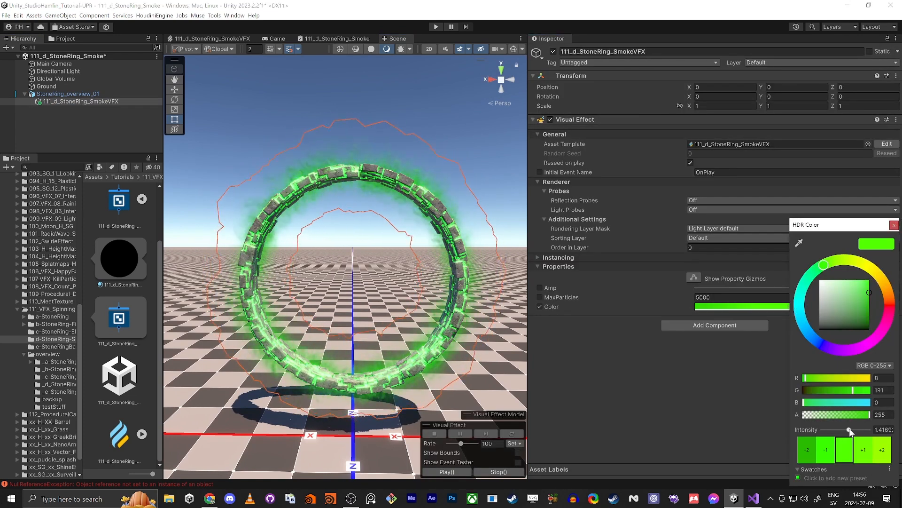
pyautogui.moveTo(852, 431); pyautogui.dragTo(852, 432)
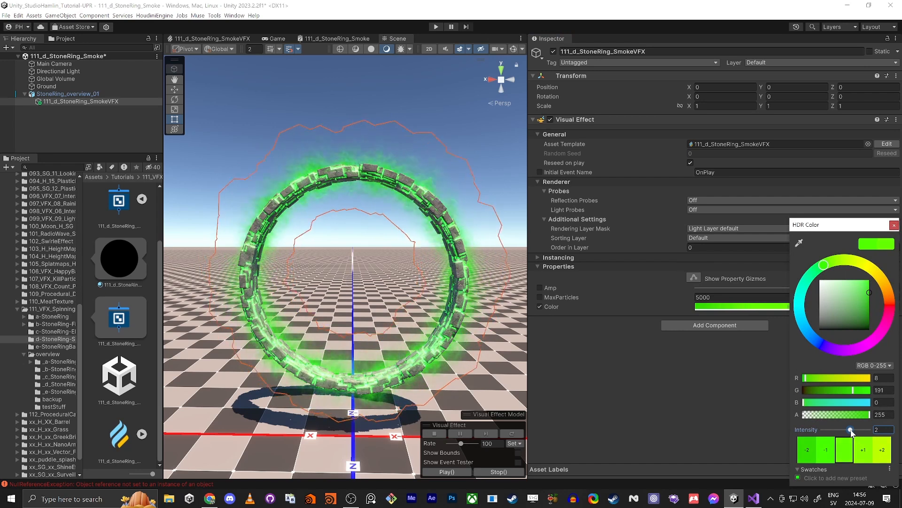
pyautogui.click(894, 225)
pyautogui.click(56, 134)
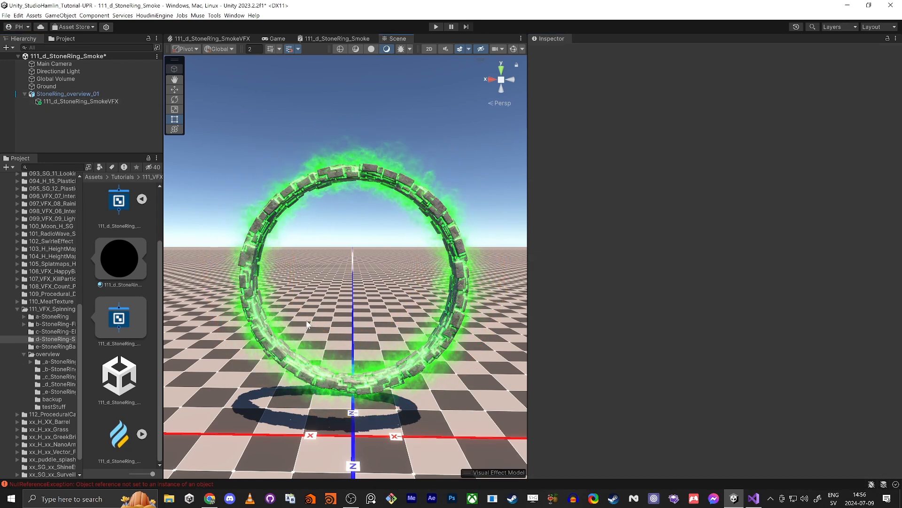
pyautogui.moveTo(307, 325)
pyautogui.keyDown('alt'); pyautogui.mouseDown()
pyautogui.moveTo(183, 325)
pyautogui.moveTo(324, 326)
pyautogui.mouseUp(); pyautogui.keyUp('alt')
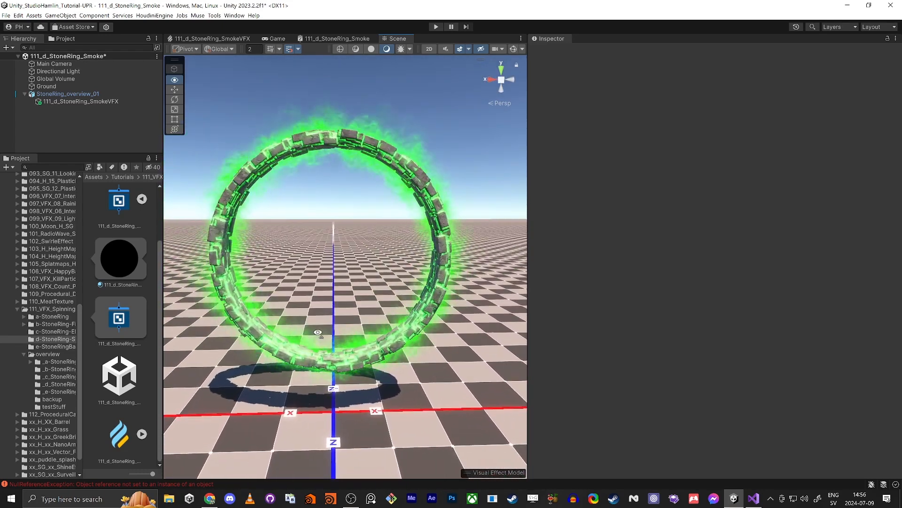
# - Add the StoneRing_111 script from the overview folder to StoneRing_overview_01, and collapse the material's settings
pyautogui.moveTo(141, 474); pyautogui.dragTo(126, 474)
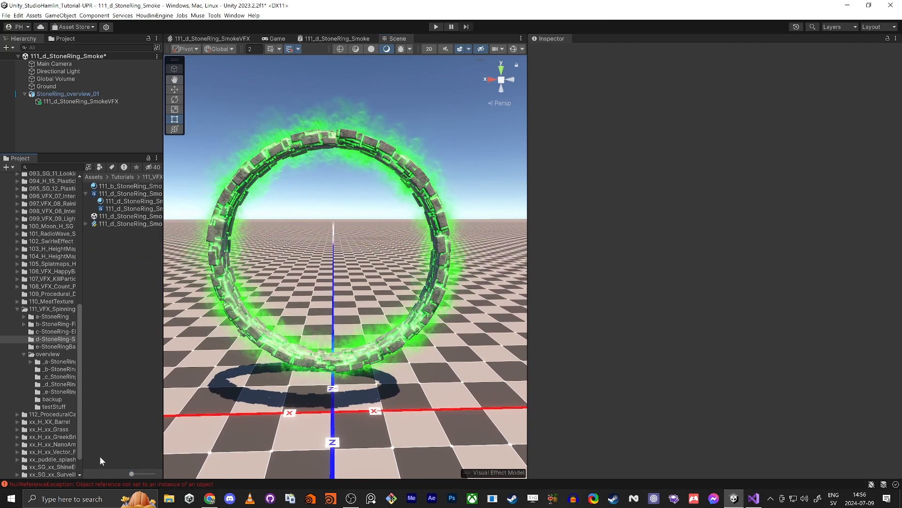
pyautogui.click(58, 369)
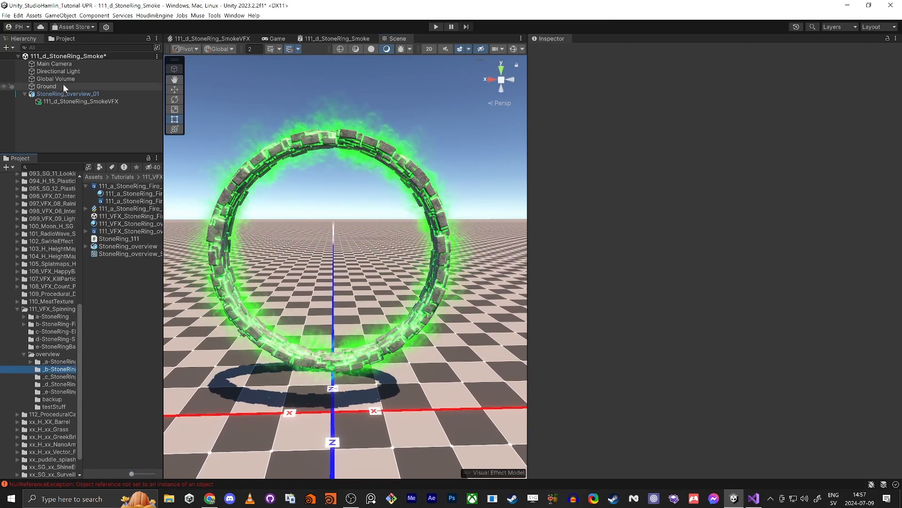
pyautogui.click(53, 94)
pyautogui.moveTo(107, 242); pyautogui.dragTo(696, 362)
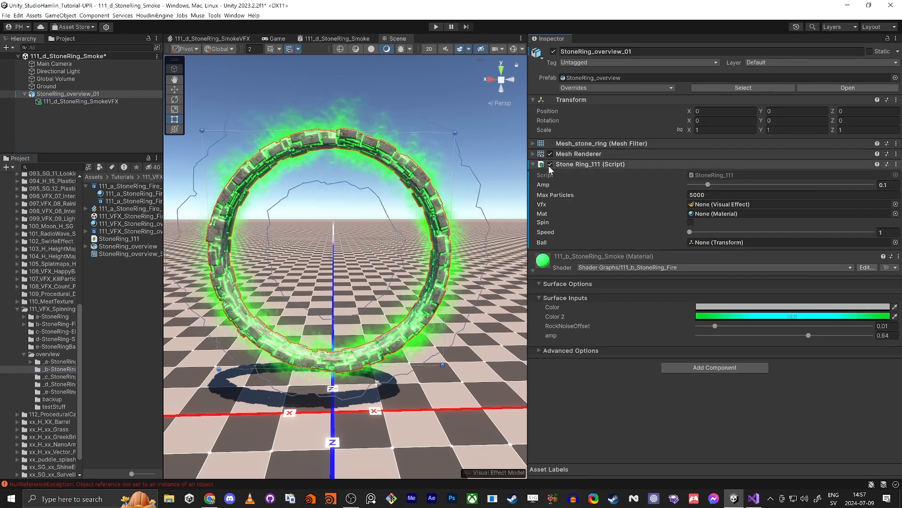
pyautogui.click(574, 163)
pyautogui.click(586, 162)
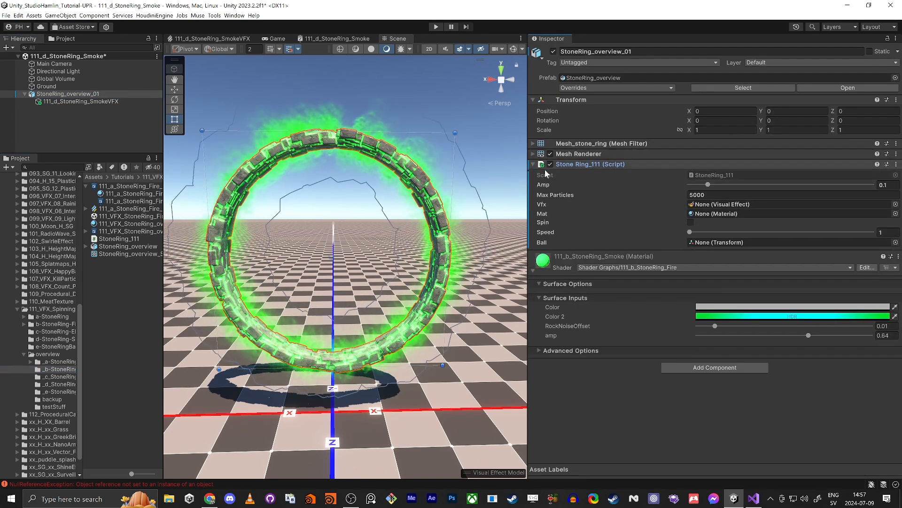
pyautogui.click(534, 268)
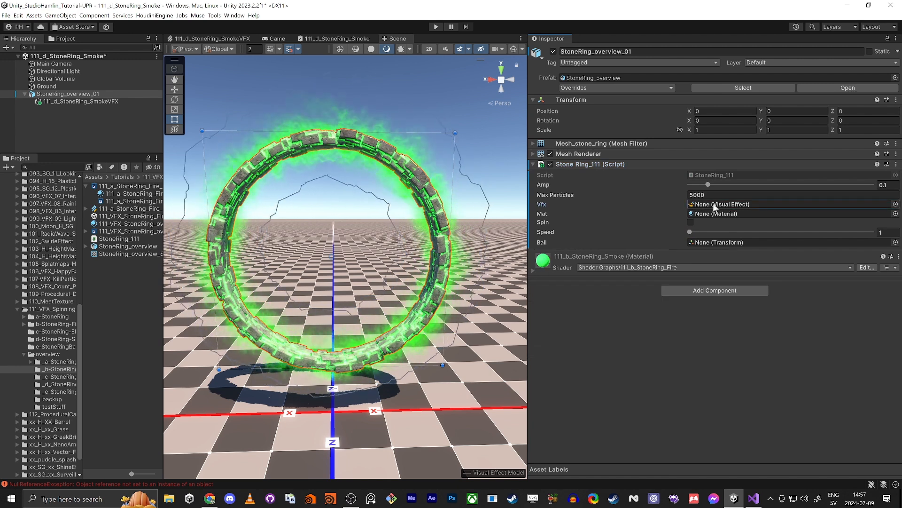
# - Assign the ring's child object 111_d_StoneRing_SmokeVFX as the script's Vfx and the 111_b_StoneRing_Smoke material as its Mat
pyautogui.click(55, 339)
pyautogui.click(86, 193)
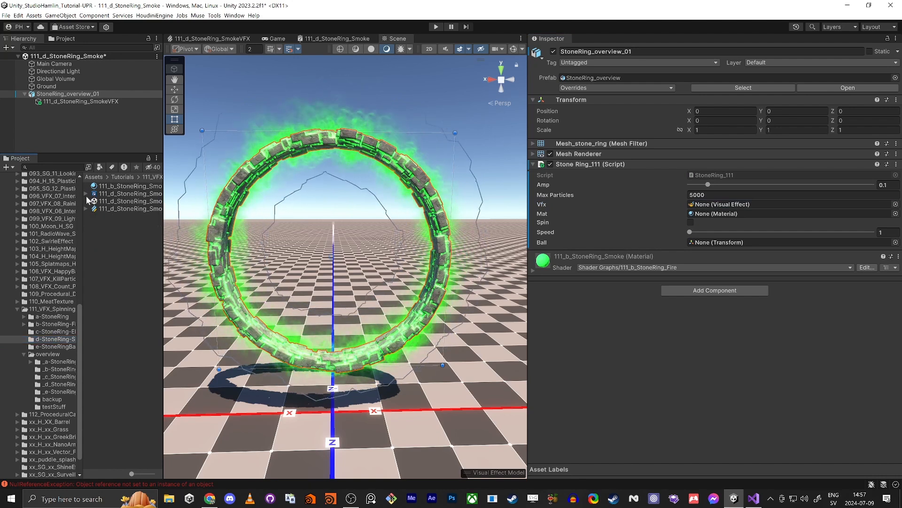
pyautogui.moveTo(163, 262); pyautogui.dragTo(182, 260)
pyautogui.moveTo(136, 207); pyautogui.dragTo(718, 204)
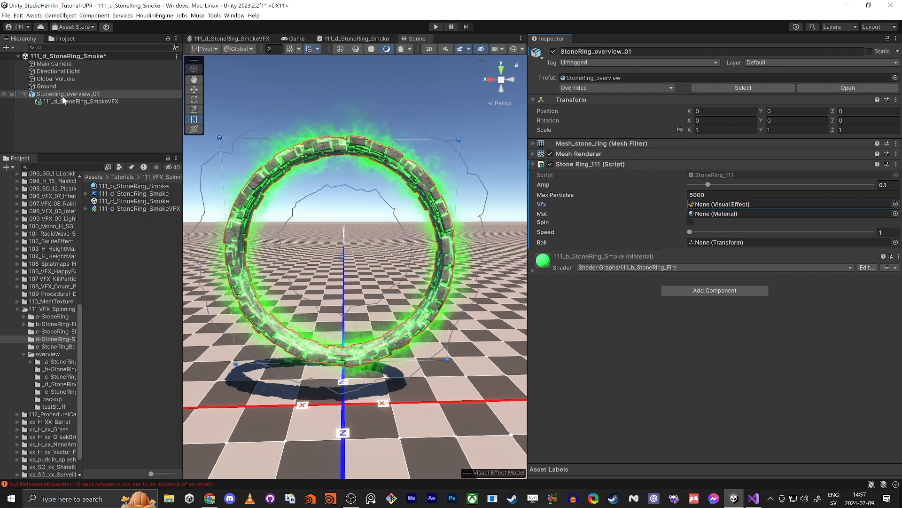
pyautogui.moveTo(60, 101); pyautogui.dragTo(713, 208)
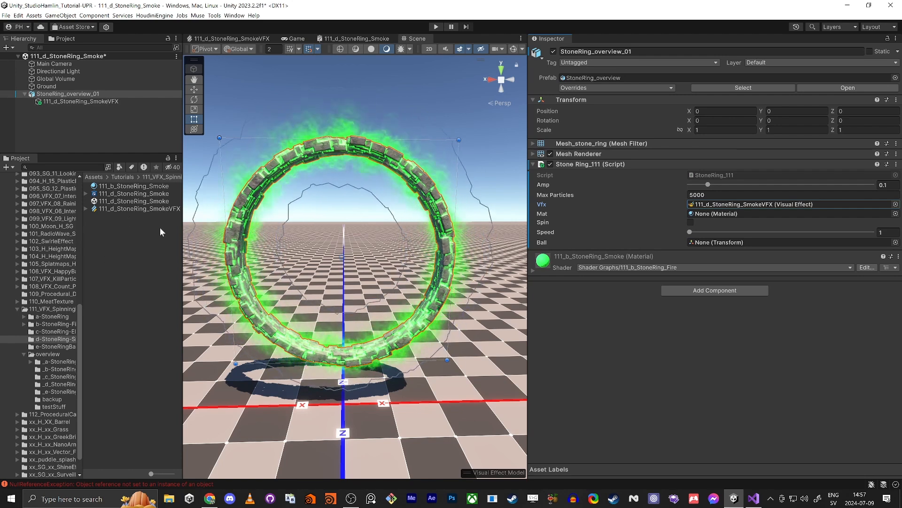
pyautogui.moveTo(132, 188); pyautogui.dragTo(723, 214)
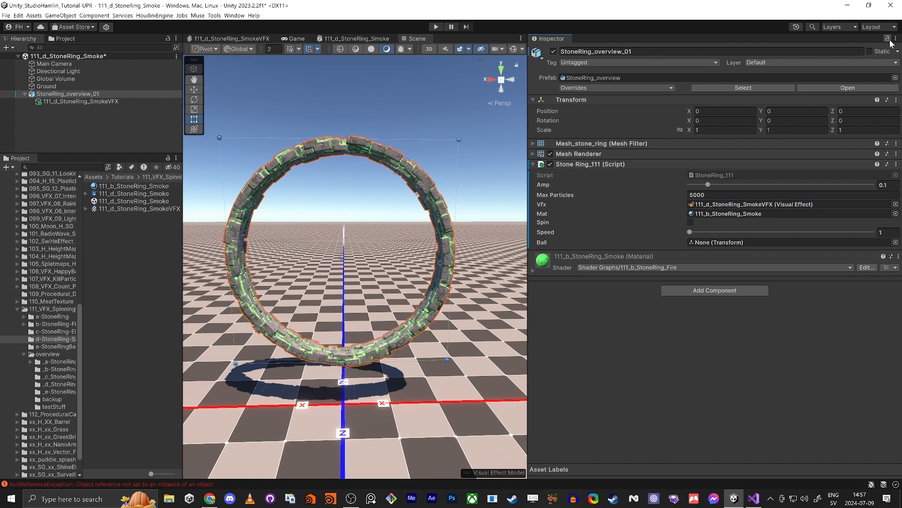
# - Lock the Inspector on StoneRing_overview_01 and set the script's Amp to about 0.701 with the ring deselected
pyautogui.click(107, 132)
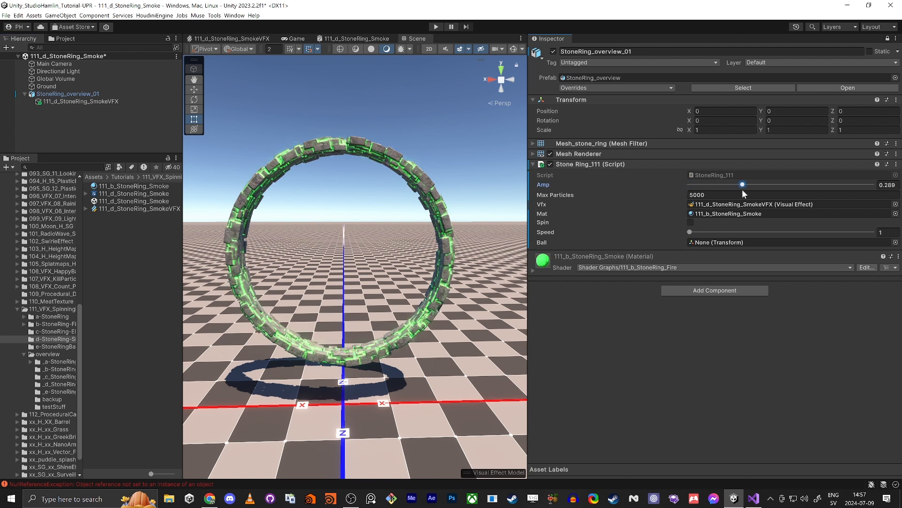
pyautogui.moveTo(757, 193); pyautogui.dragTo(818, 198)
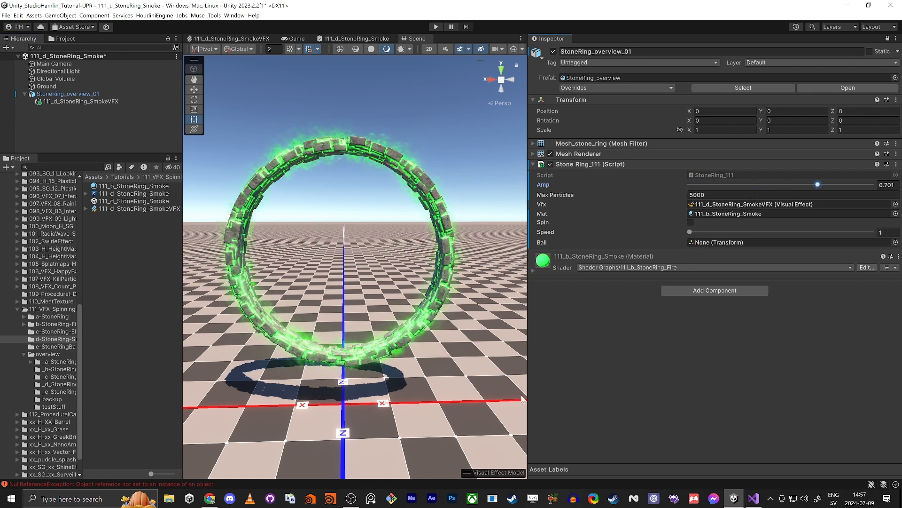
# - Show the ring in a widened Game view and try script Amp values of 1 and about 0.813
pyautogui.click(292, 40)
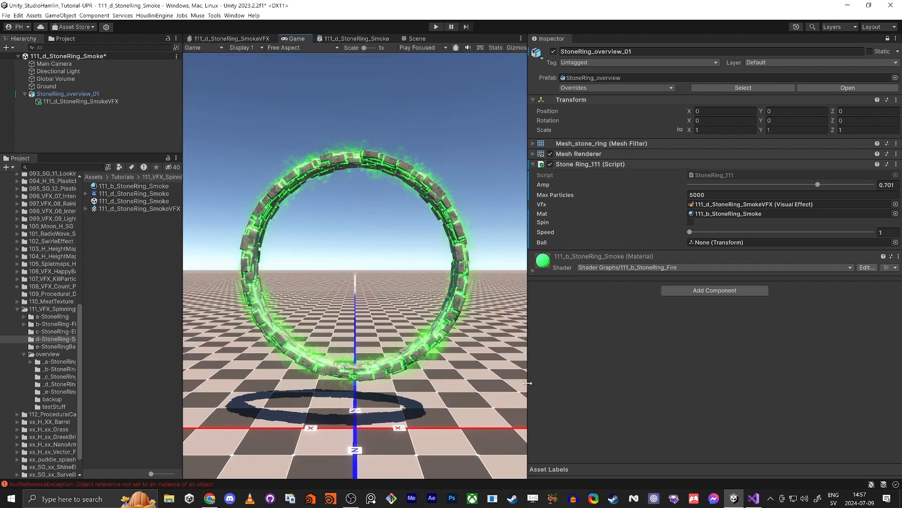
pyautogui.moveTo(527, 383); pyautogui.dragTo(623, 380)
pyautogui.scroll(3, 455, 347)
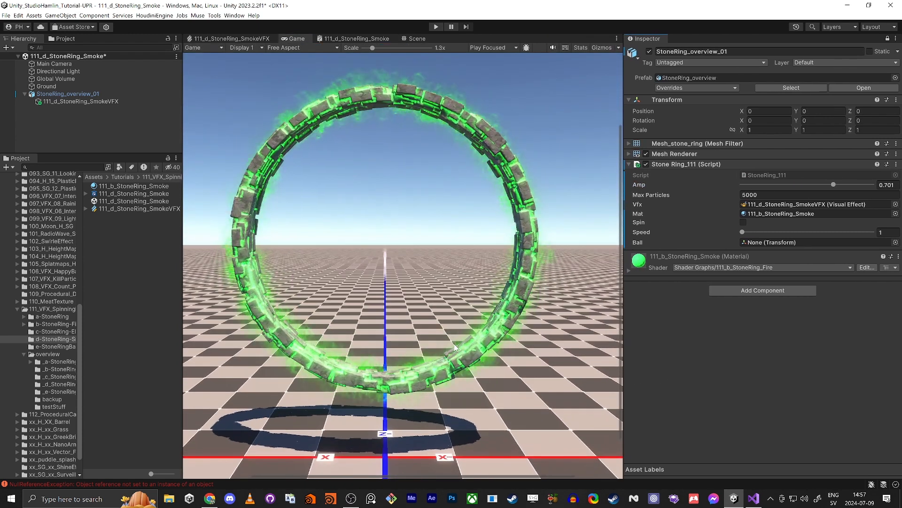
pyautogui.scroll(-1, 455, 348)
pyautogui.moveTo(833, 184); pyautogui.dragTo(879, 190)
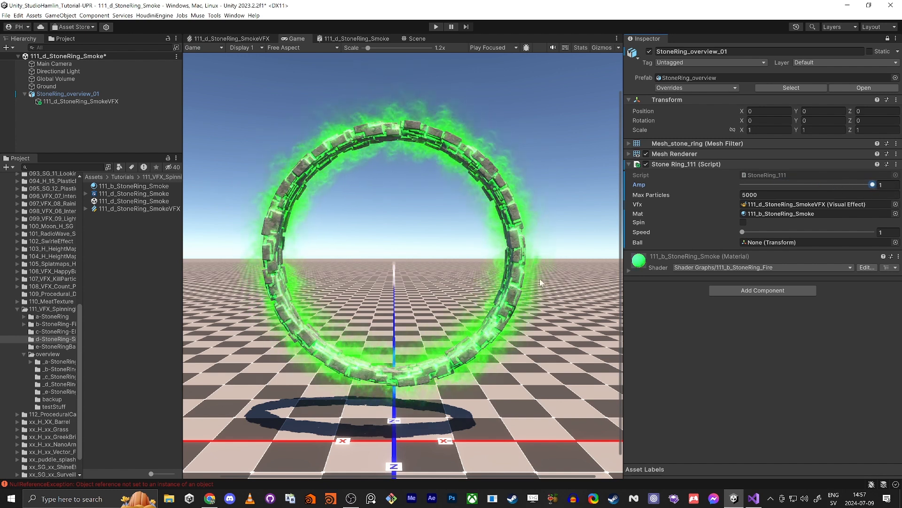
pyautogui.click(845, 185)
pyautogui.moveTo(845, 187); pyautogui.dragTo(848, 187)
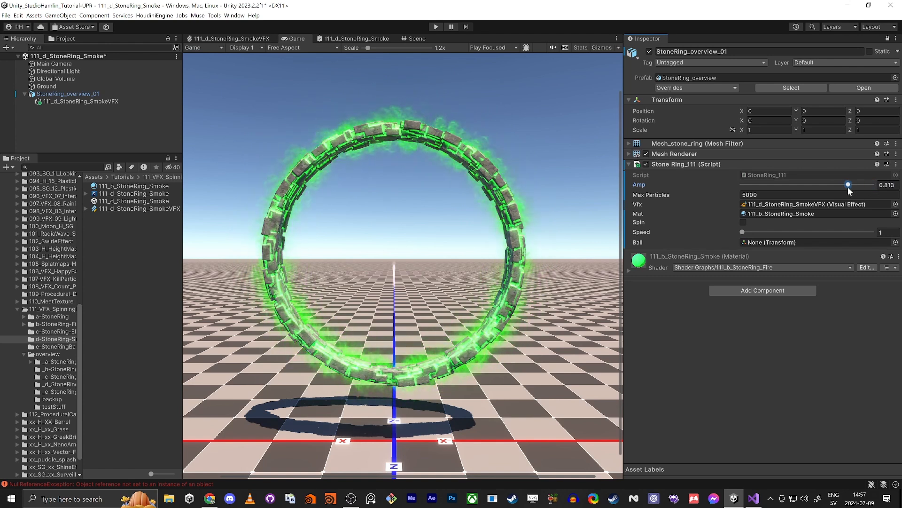
# - In the 111_d_StoneRing_SmokeVFX graph, set New Range Max to 3 on the Remap feeding the Linear Drag coefficient, and save the graph
pyautogui.doubleClick(108, 209)
pyautogui.moveTo(395, 178); pyautogui.dragTo(339, 259, button='middle')
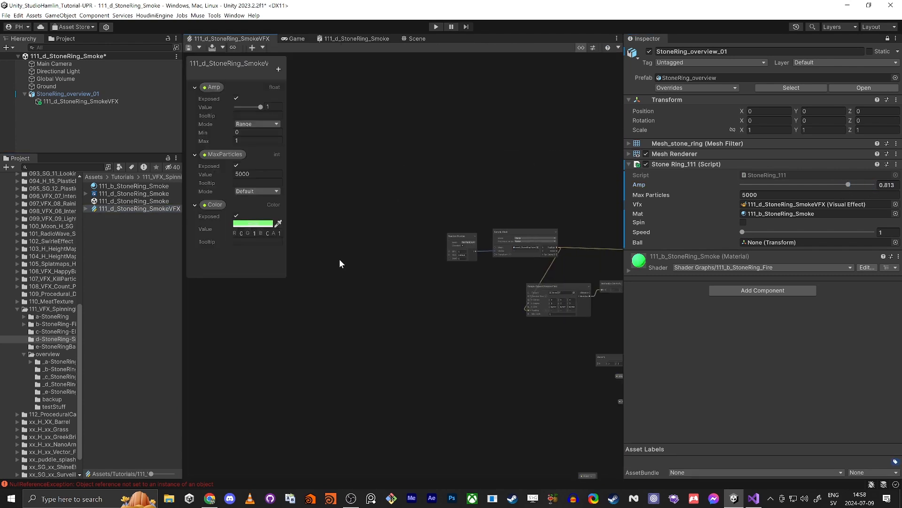
pyautogui.scroll(-3, 320, 287)
pyautogui.moveTo(359, 329); pyautogui.dragTo(229, 258, button='middle')
pyautogui.scroll(6, 390, 248)
pyautogui.scroll(4, 515, 239)
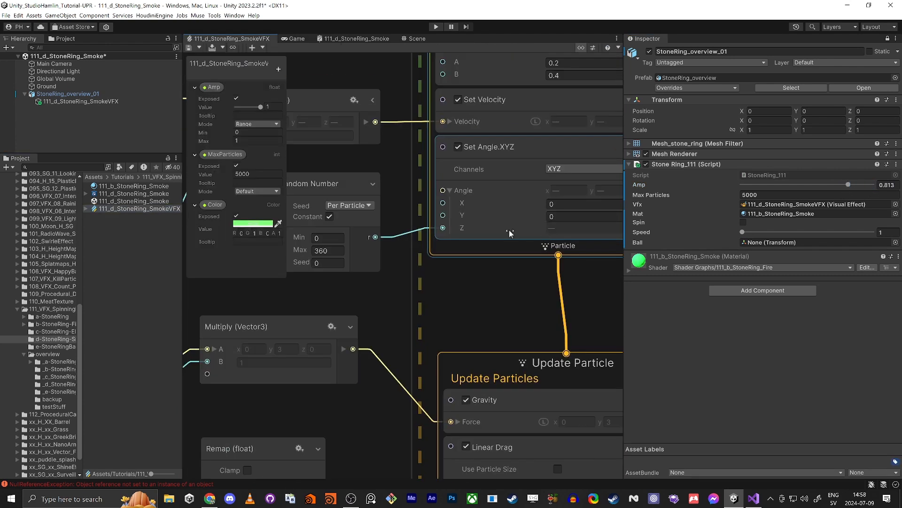
pyautogui.scroll(-3, 479, 147)
pyautogui.moveTo(323, 153); pyautogui.dragTo(379, 83, button='middle')
pyautogui.moveTo(453, 290); pyautogui.dragTo(491, 244, button='middle')
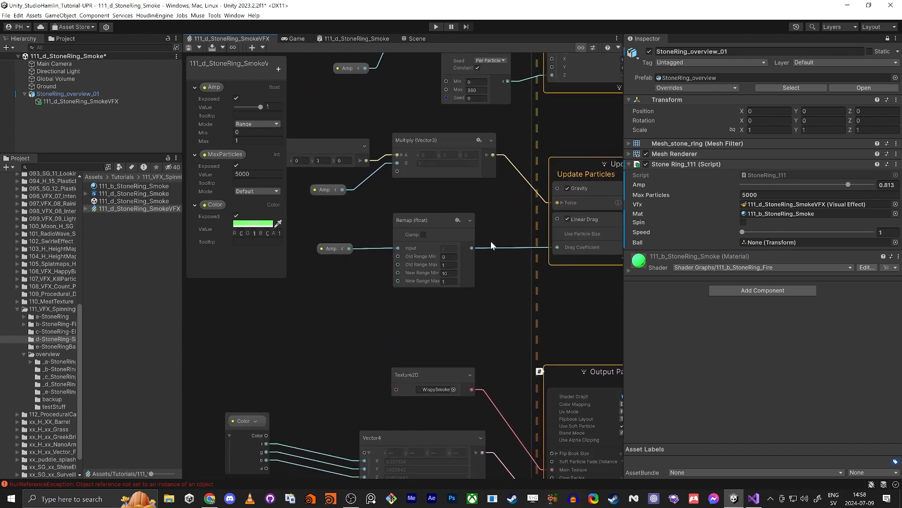
pyautogui.scroll(3, 451, 262)
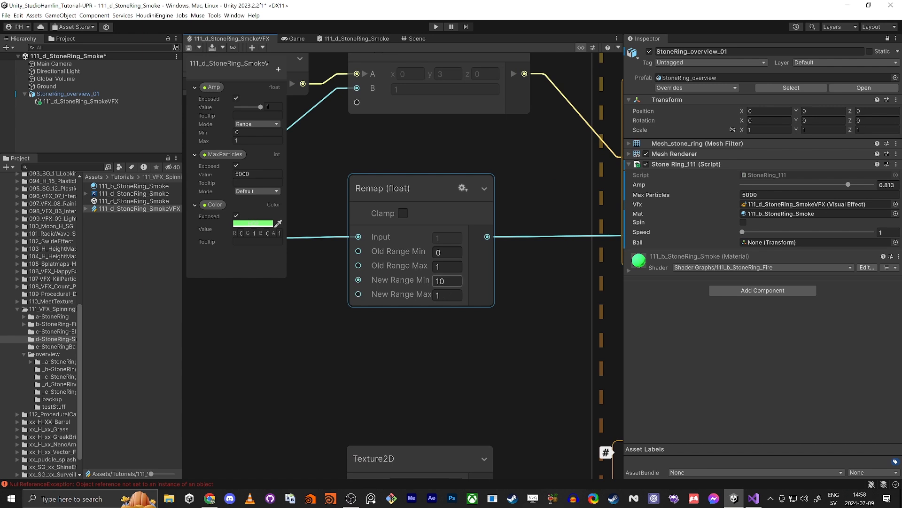
pyautogui.scroll(-4, 444, 281)
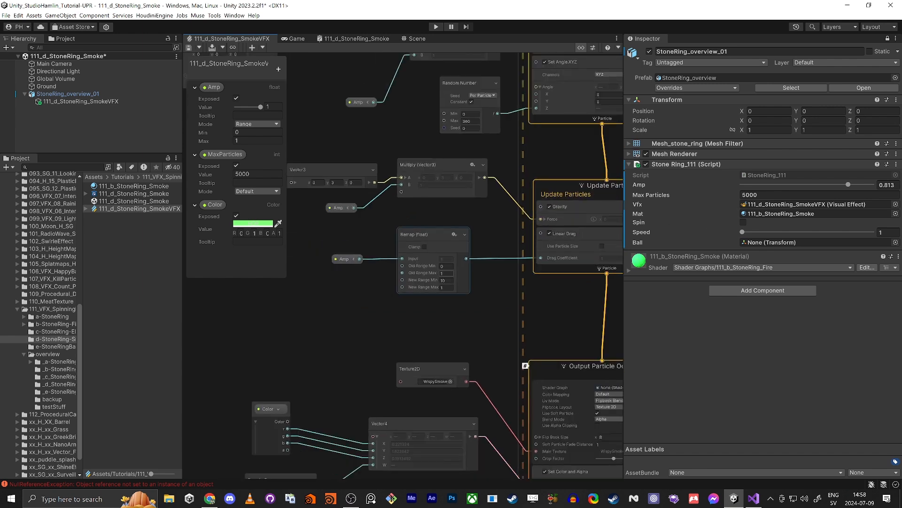
pyautogui.click(442, 280)
pyautogui.click(444, 288)
pyautogui.write('3')
pyautogui.click(440, 324)
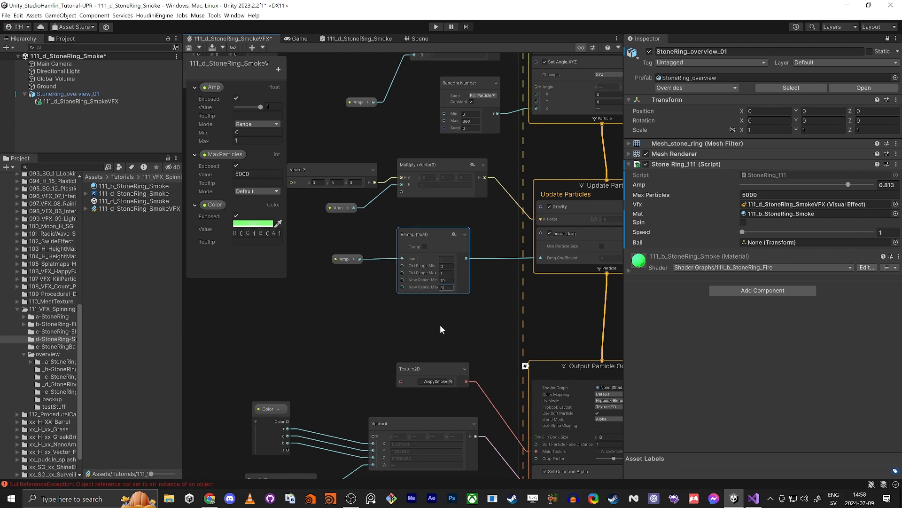
pyautogui.scroll(5, 423, 303)
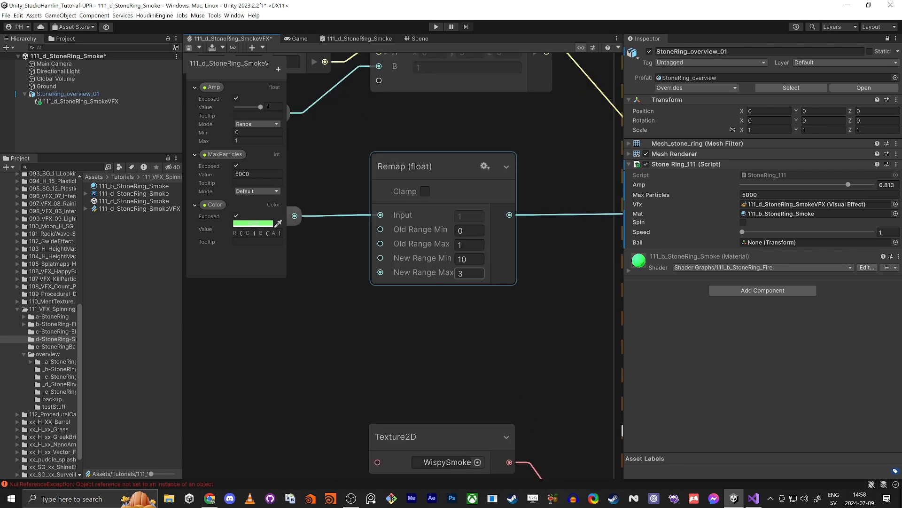
pyautogui.scroll(-3, 456, 278)
pyautogui.moveTo(539, 302)
pyautogui.mouseDown(button='middle')
pyautogui.moveTo(398, 312)
pyautogui.moveTo(526, 304)
pyautogui.mouseUp(button='middle')
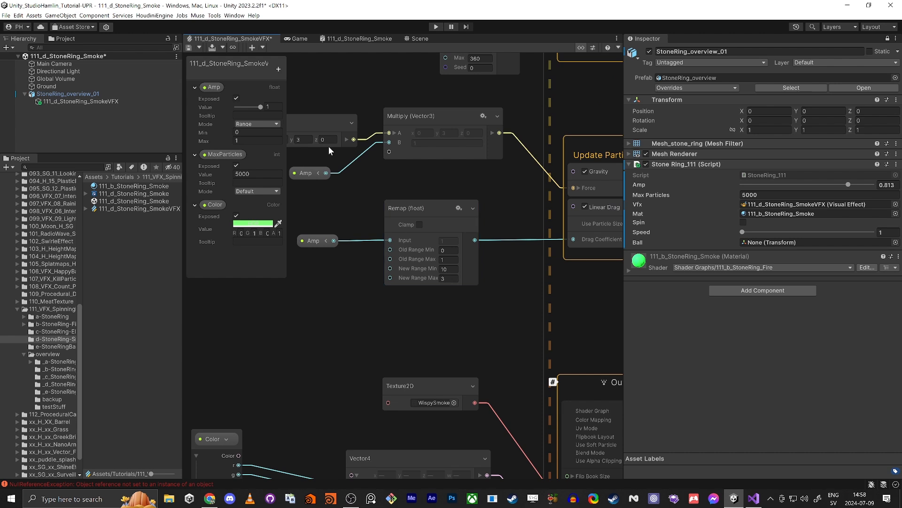
pyautogui.click(189, 47)
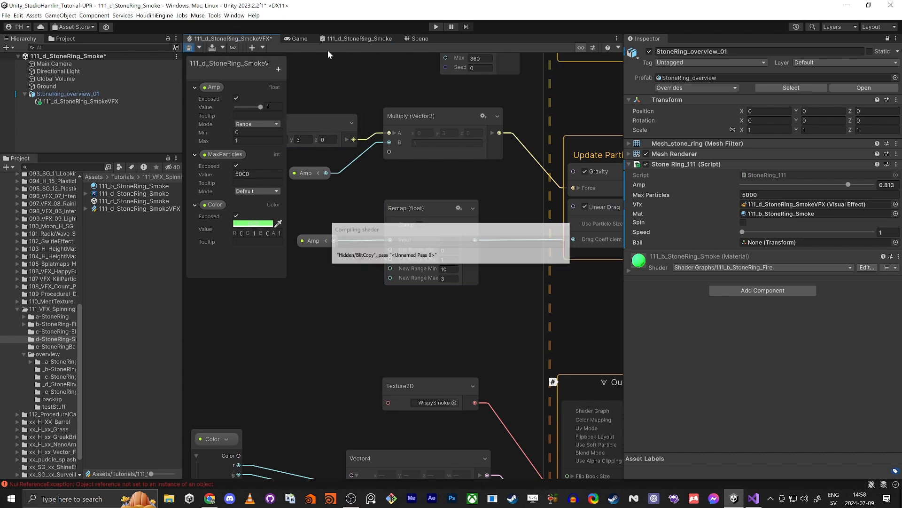
# - Show the ring in the Game view, try a script Amp of 1, and set it to about 0.93
pyautogui.click(297, 37)
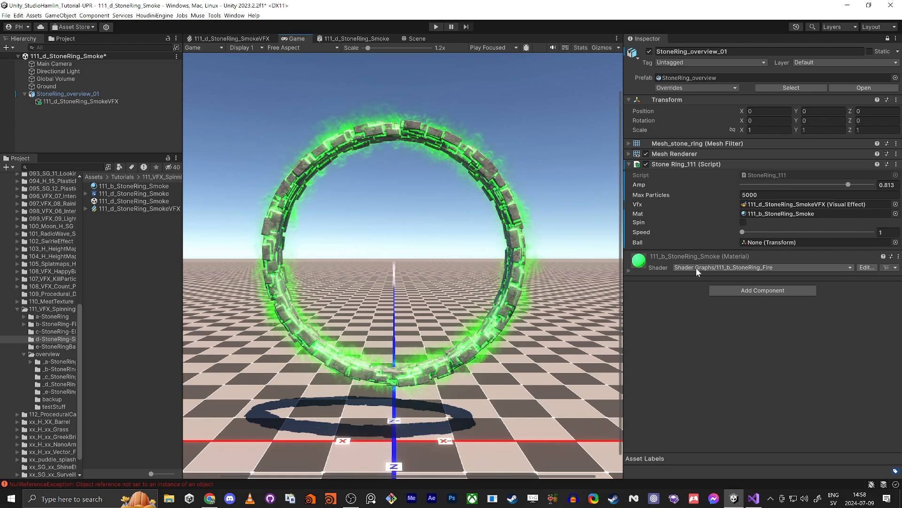
pyautogui.moveTo(849, 185); pyautogui.dragTo(896, 184)
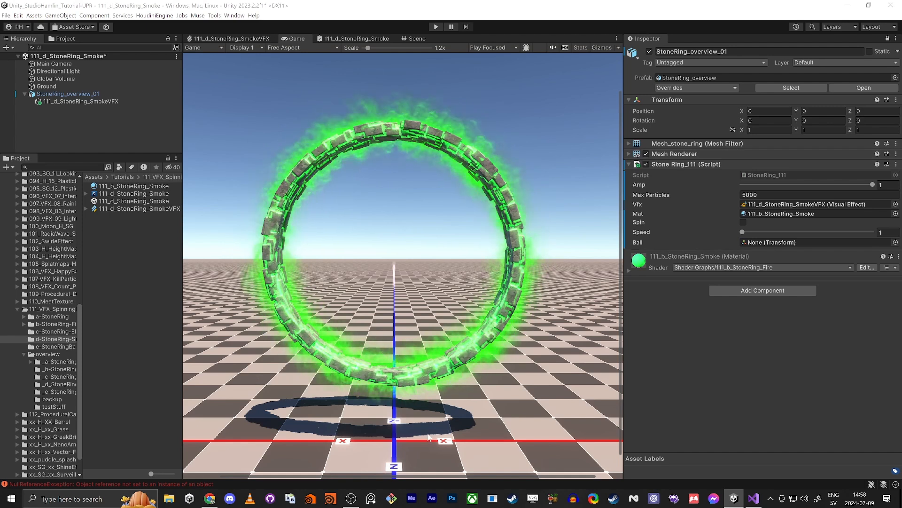
pyautogui.moveTo(871, 184)
pyautogui.mouseDown()
pyautogui.moveTo(845, 188)
pyautogui.moveTo(863, 186)
pyautogui.mouseUp()
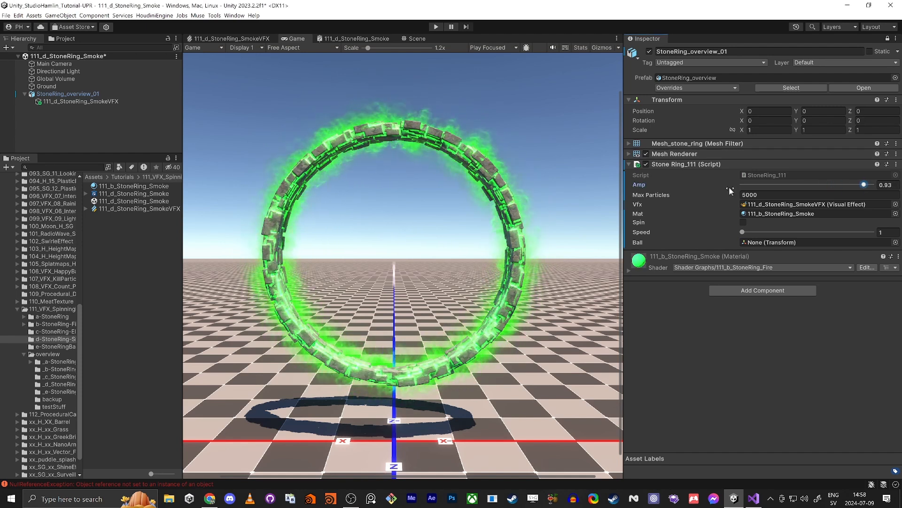
# - Open the StoneRing_111 script in Visual Studio and review its UnityEngine.VFX import, ExecuteInEditMode attribute and variable declarations
pyautogui.click(771, 174)
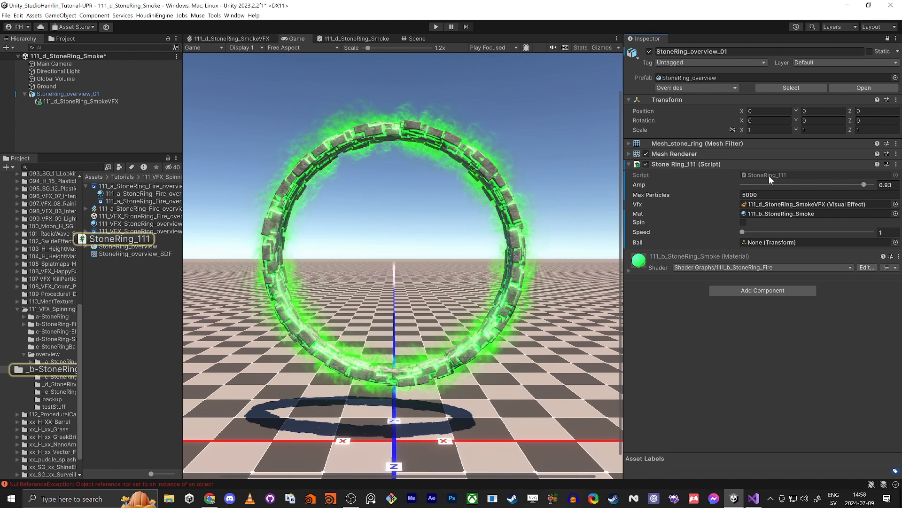
pyautogui.doubleClick(769, 176)
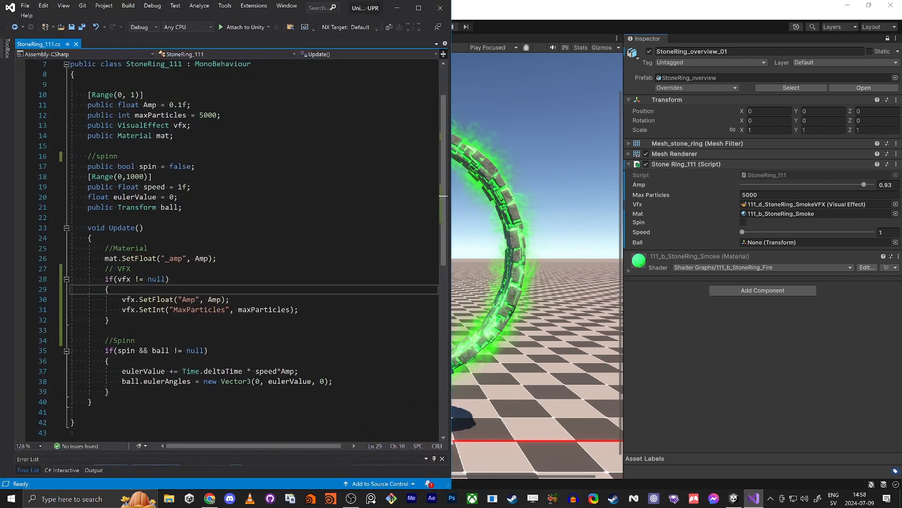
pyautogui.scroll(2, 231, 249)
pyautogui.moveTo(166, 95); pyautogui.dragTo(71, 94)
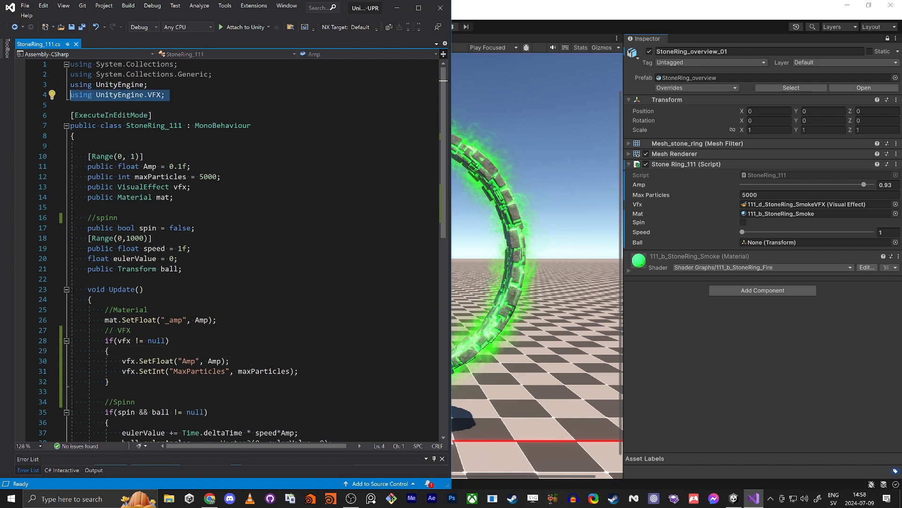
pyautogui.tripleClick(117, 115)
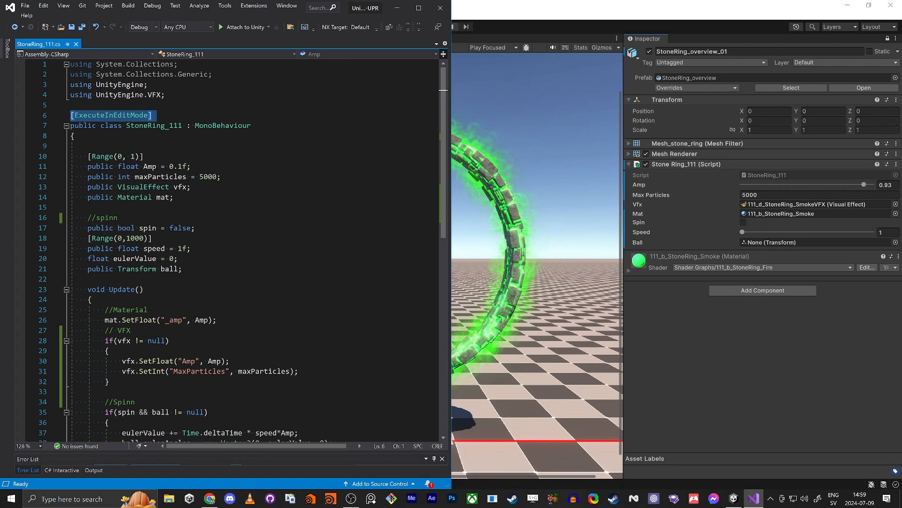
pyautogui.click(222, 177)
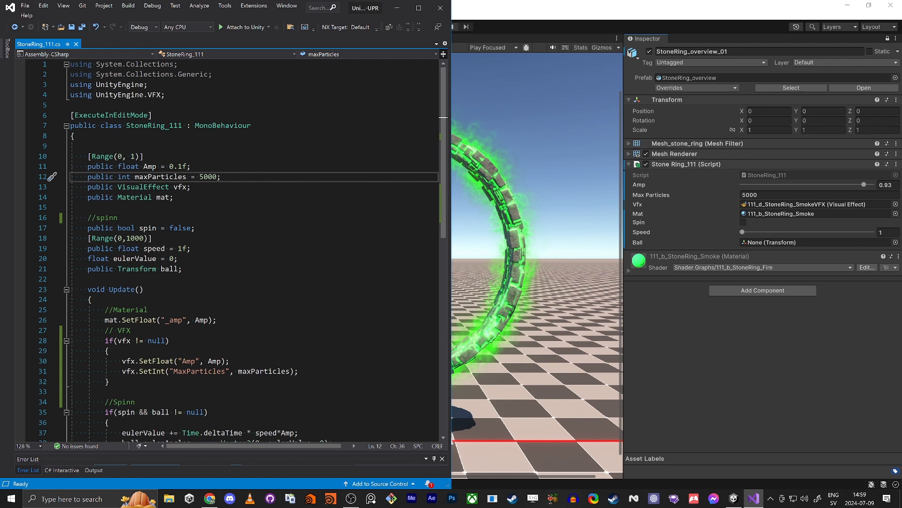
pyautogui.doubleClick(128, 167)
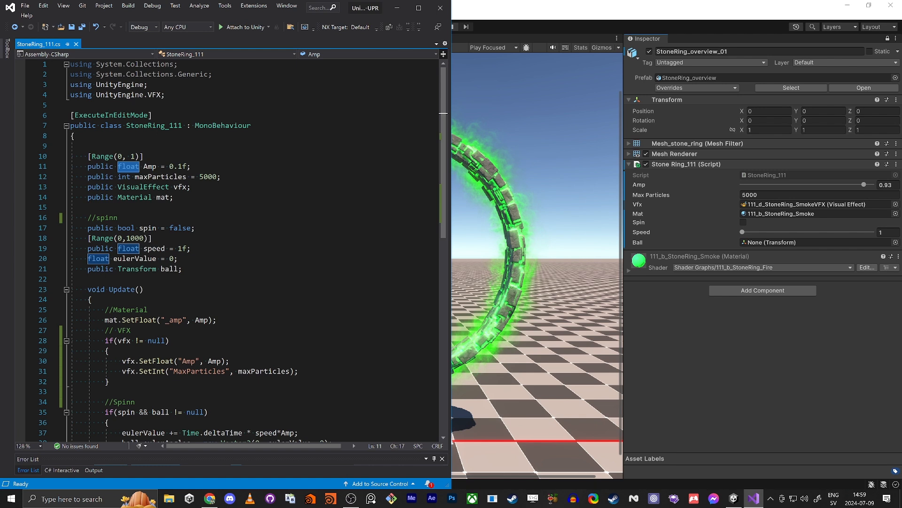
pyautogui.moveTo(182, 268); pyautogui.dragTo(84, 217)
# - Review the script's Update method, covering the Spinn block and the _amp, Amp and MaxParticles property names passed to the material and VFX
pyautogui.scroll(-2, 84, 217)
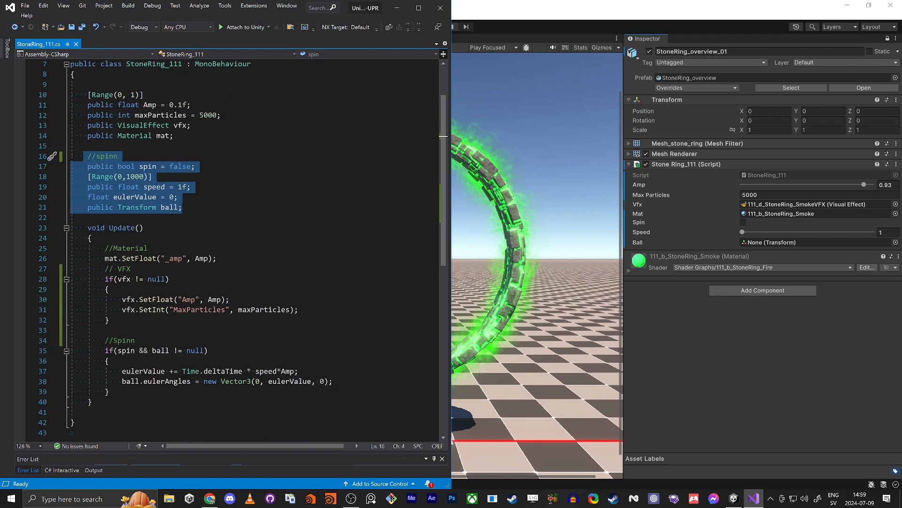
pyautogui.moveTo(109, 392); pyautogui.dragTo(71, 340)
pyautogui.click(105, 330)
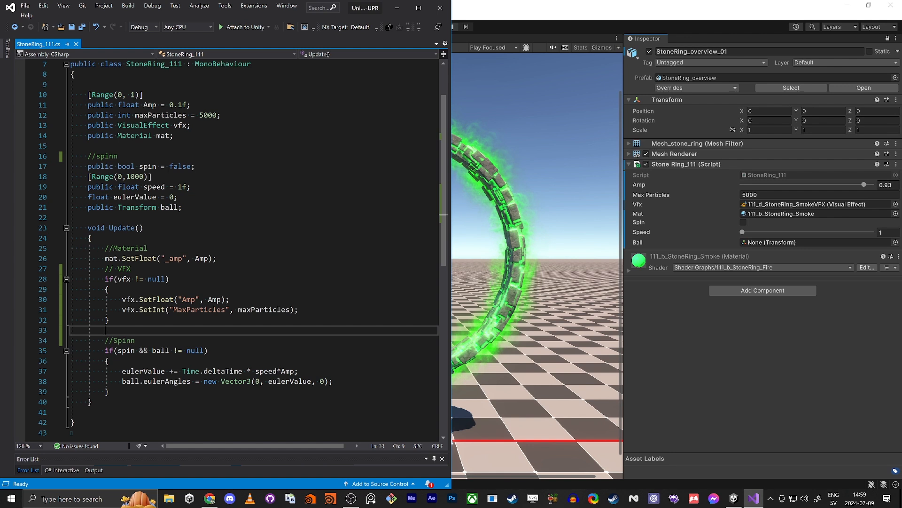
pyautogui.doubleClick(113, 259)
pyautogui.doubleClick(172, 260)
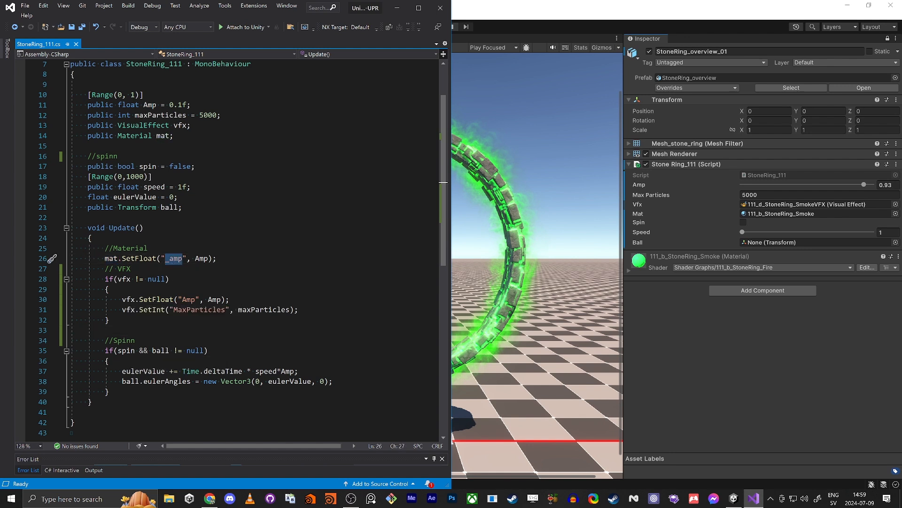
pyautogui.doubleClick(188, 300)
pyautogui.click(199, 310)
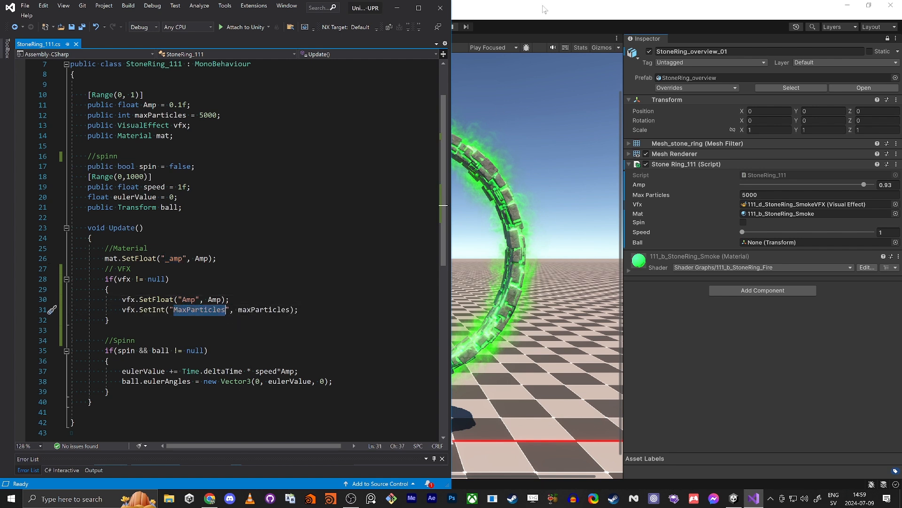
# - Switch back to Unity and check the Color property's reference in the smoke shader graph and the Amp property in the VFX graph
pyautogui.hotkey('alt', 'Tab')
pyautogui.click(357, 38)
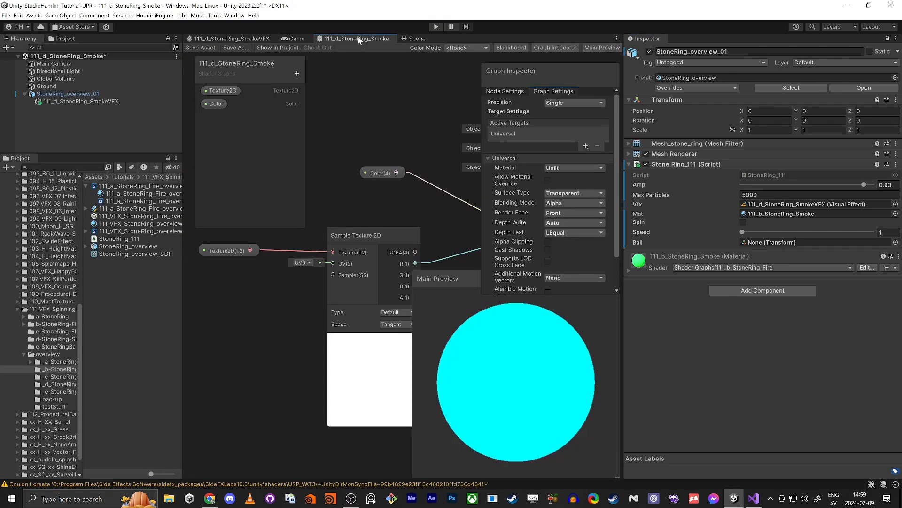
pyautogui.click(216, 105)
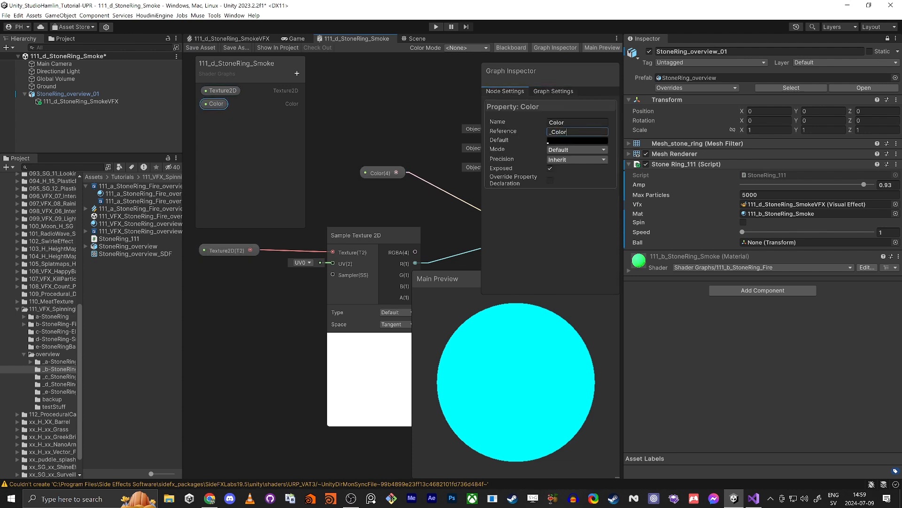
pyautogui.click(244, 38)
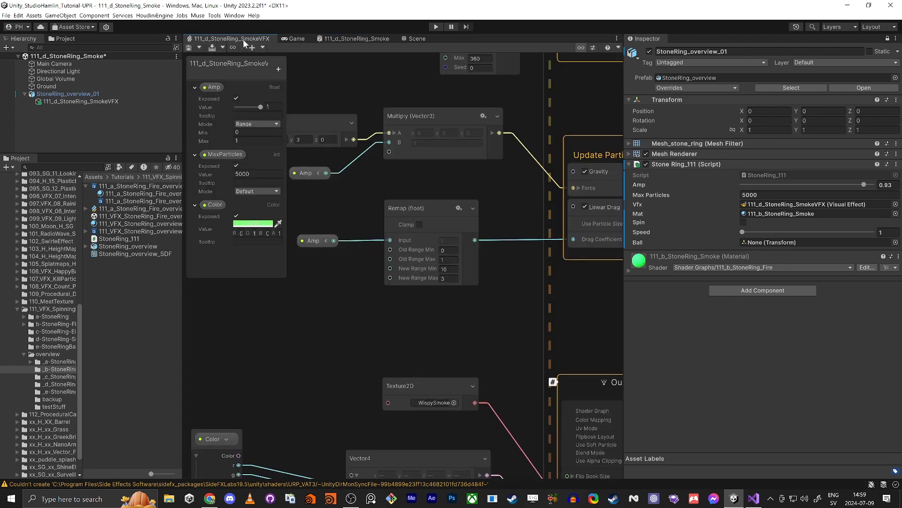
pyautogui.doubleClick(213, 87)
# - Inspect the smoking ring in the Scene view and return to the Game view
pyautogui.click(416, 38)
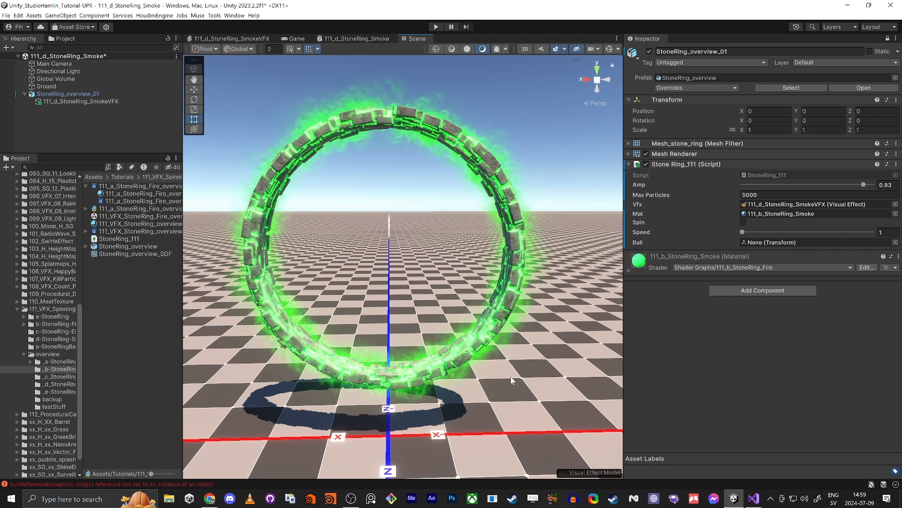
pyautogui.keyDown('alt'); pyautogui.moveTo(487, 343); pyautogui.dragTo(476, 330); pyautogui.keyUp('alt')
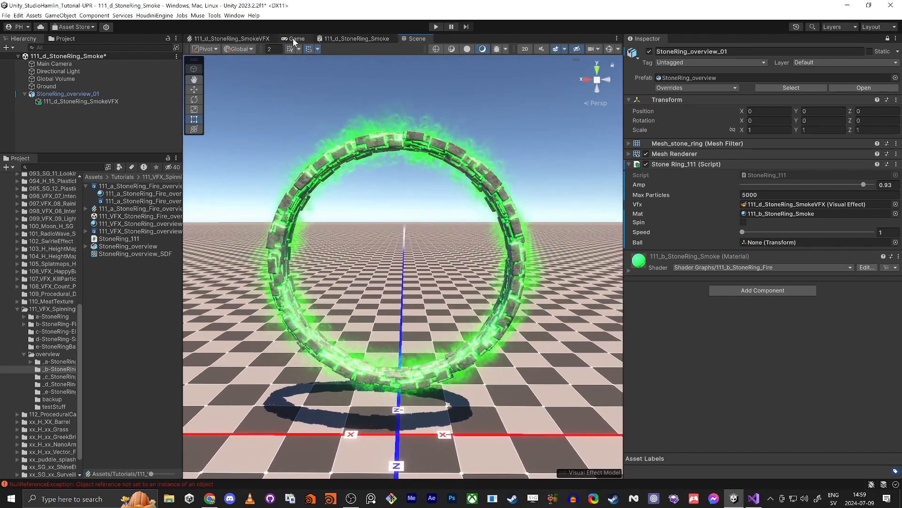
pyautogui.click(294, 39)
# - Unlock the Inspector and give the Main Camera a Solid Color background in grey 9A9A9A
pyautogui.click(50, 64)
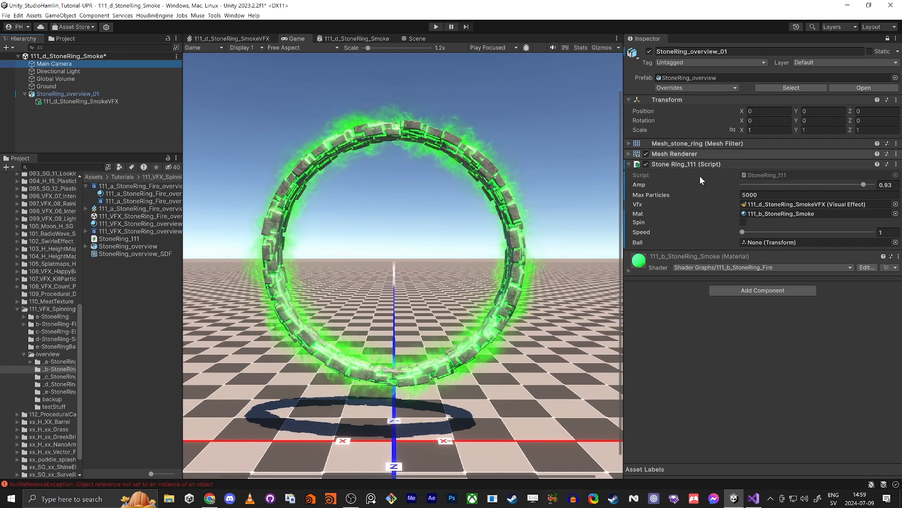
pyautogui.click(887, 38)
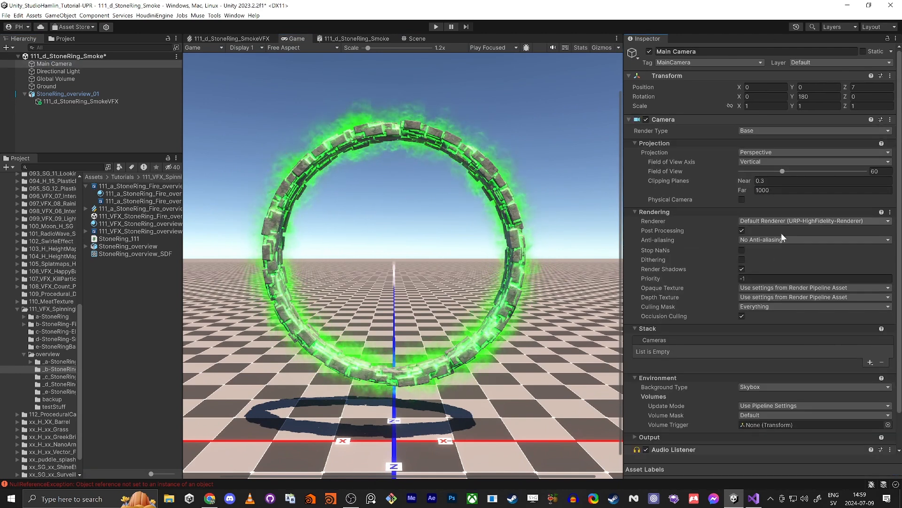
pyautogui.scroll(-3, 709, 418)
pyautogui.scroll(3, 708, 418)
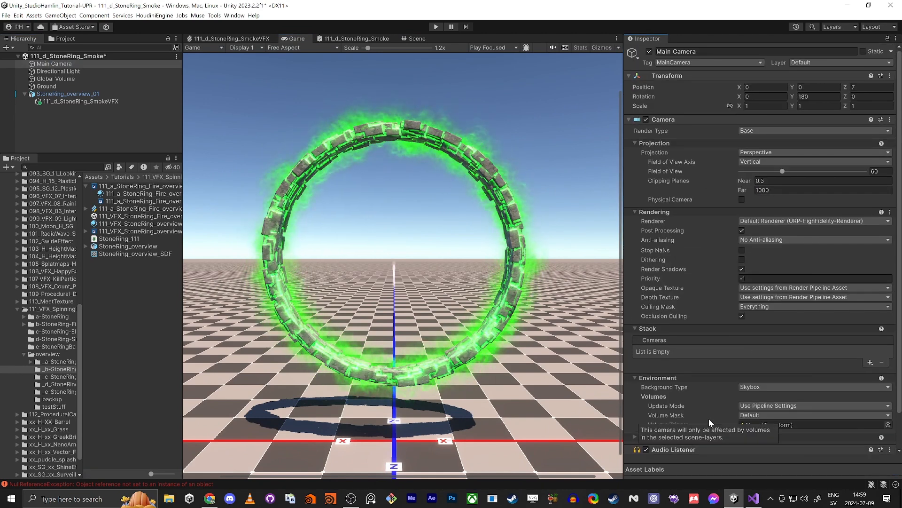
pyautogui.scroll(-2, 713, 396)
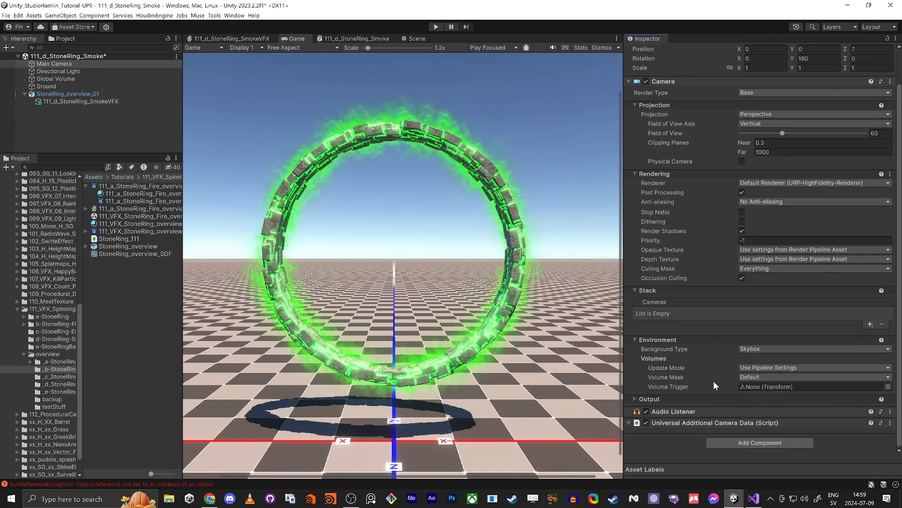
pyautogui.click(754, 348)
pyautogui.click(759, 366)
pyautogui.click(785, 358)
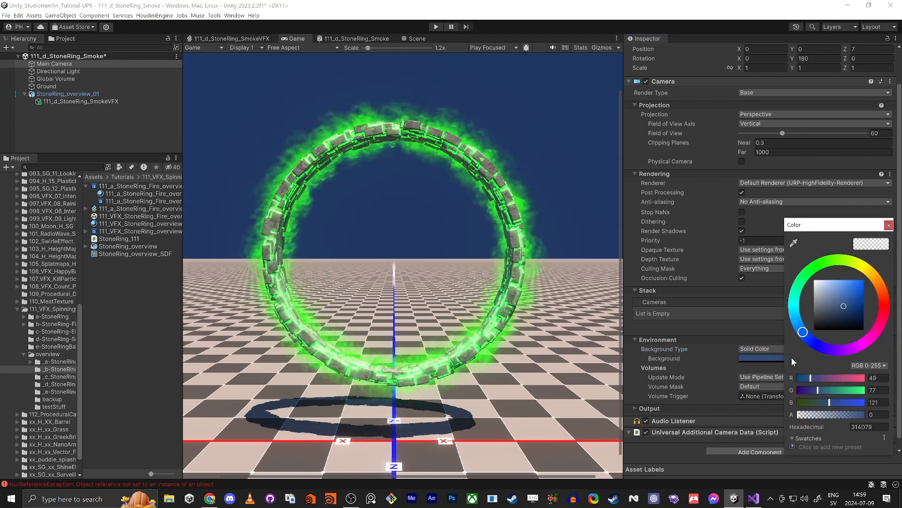
pyautogui.moveTo(822, 314); pyautogui.dragTo(796, 300)
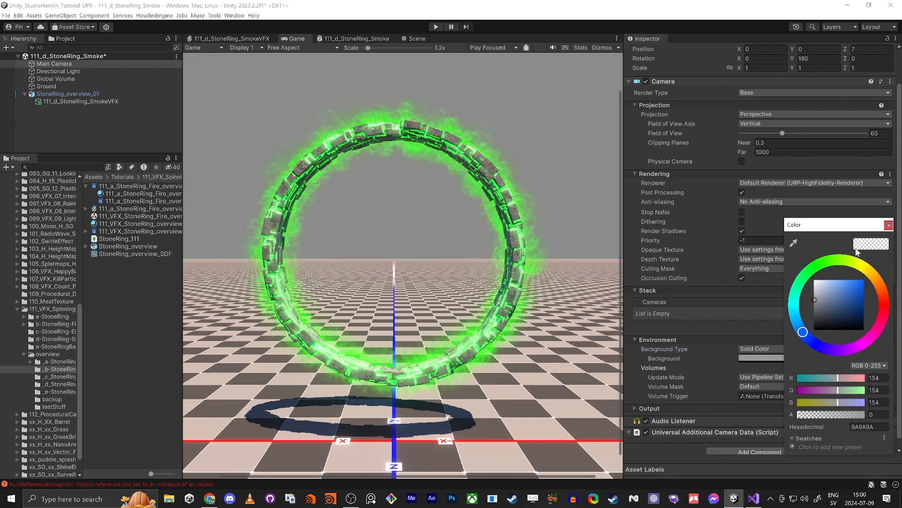
pyautogui.click(889, 225)
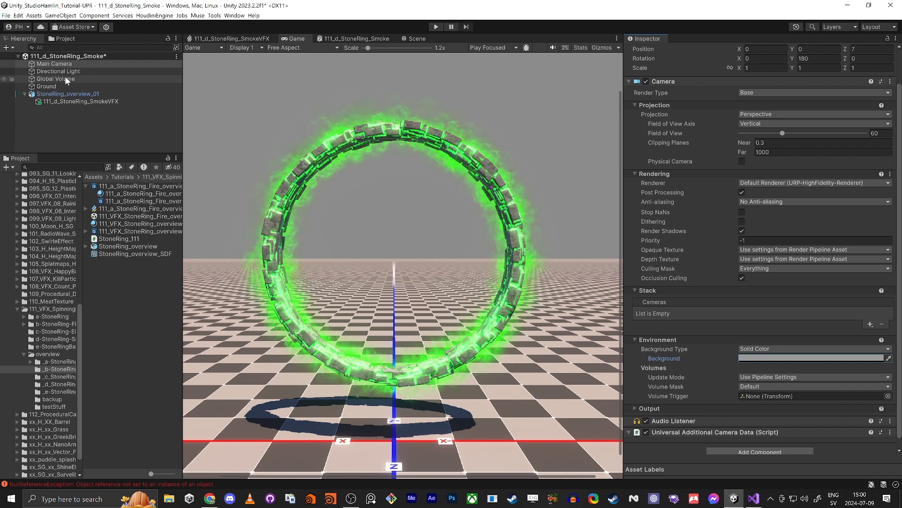
# - Deactivate the Ground object so only the ring is rendered against the plain background
pyautogui.click(46, 86)
pyautogui.click(649, 51)
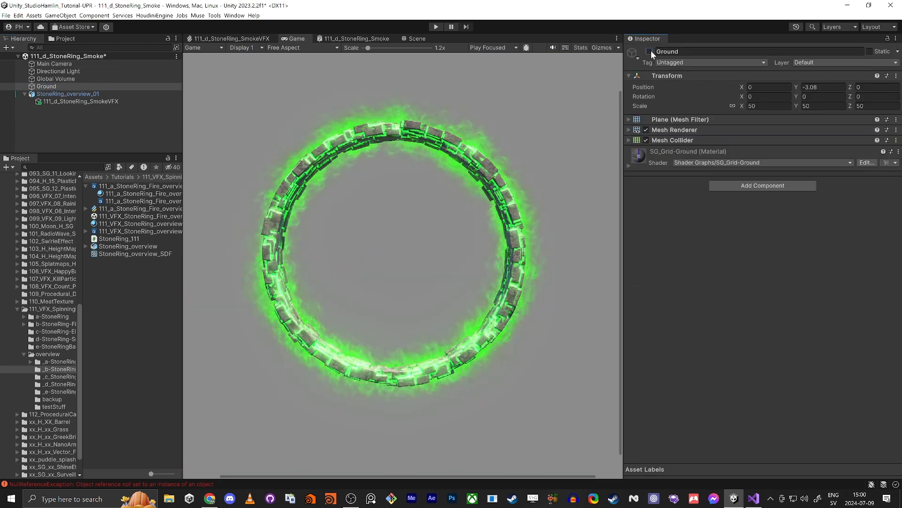
# - Review the Global Volume's post-processing overrides and set the Bloom intensity to 1.13
pyautogui.click(52, 78)
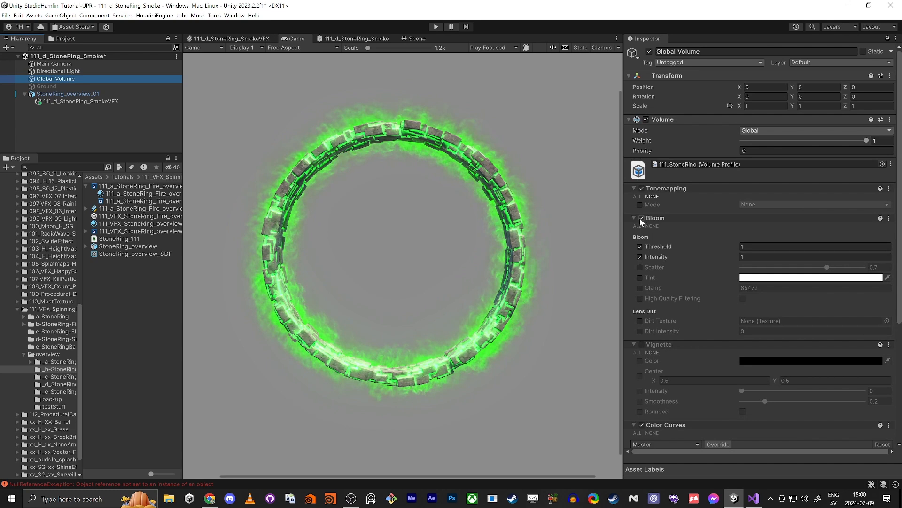
pyautogui.scroll(-5, 672, 349)
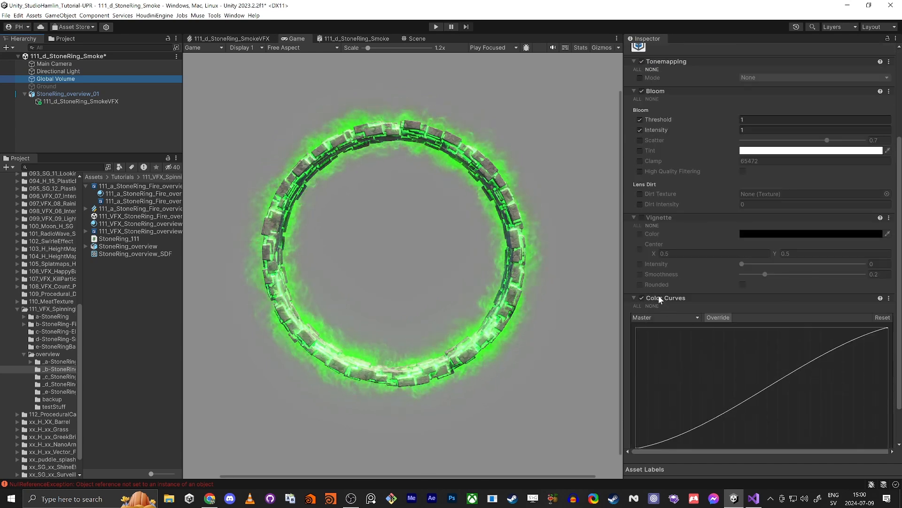
pyautogui.scroll(5, 653, 289)
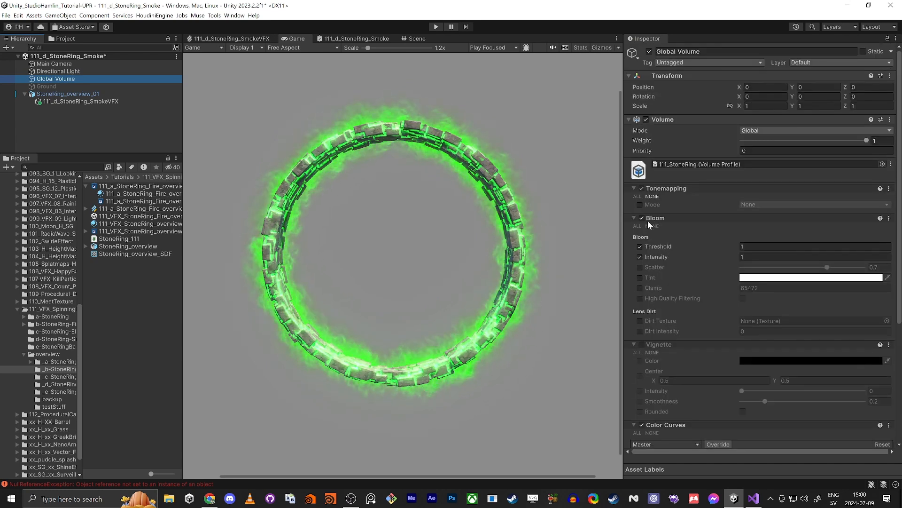
pyautogui.moveTo(657, 257)
pyautogui.mouseDown()
pyautogui.moveTo(746, 259)
pyautogui.moveTo(674, 258)
pyautogui.moveTo(681, 261)
pyautogui.moveTo(703, 258)
pyautogui.moveTo(637, 239)
pyautogui.moveTo(657, 255)
pyautogui.mouseUp()
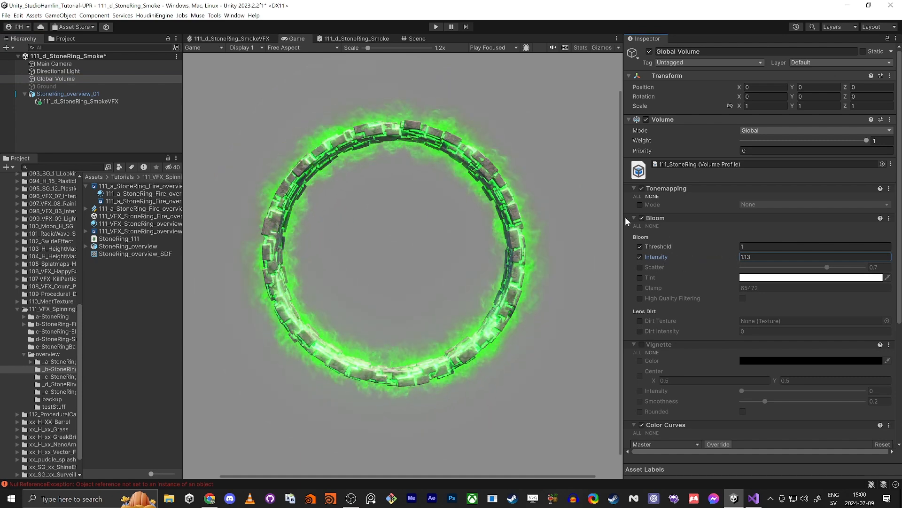
# - Raise the Amp of the Stone Ring_111 script on StoneRing_overview_01 to 1
pyautogui.click(55, 96)
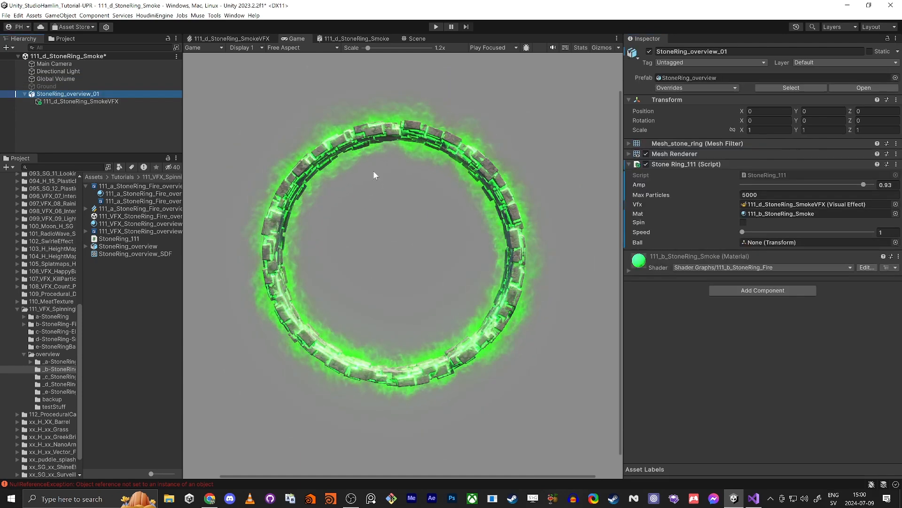
pyautogui.moveTo(836, 185); pyautogui.dragTo(876, 202)
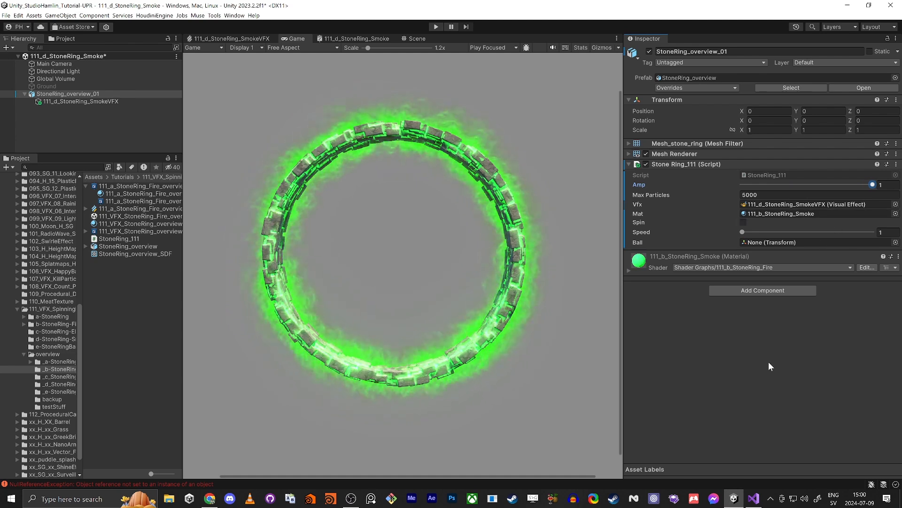